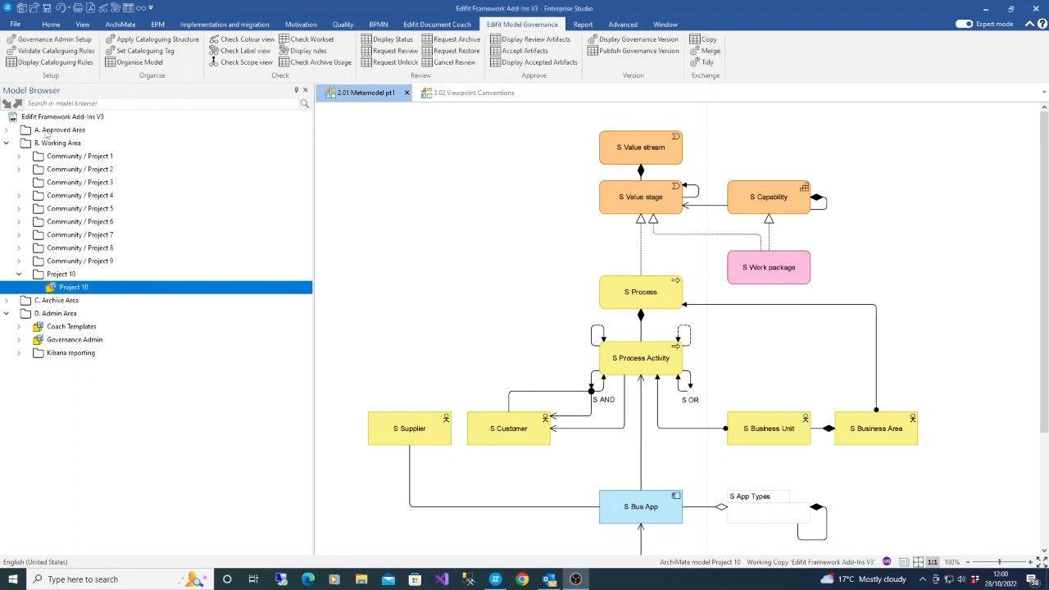
Step: View the architecture models inside the A. Approved Area folder, collapse it again and select the B. Working Area folder
{"action": "left_click", "coordinate": [5, 133]}
{"action": "left_click", "coordinate": [6, 133]}
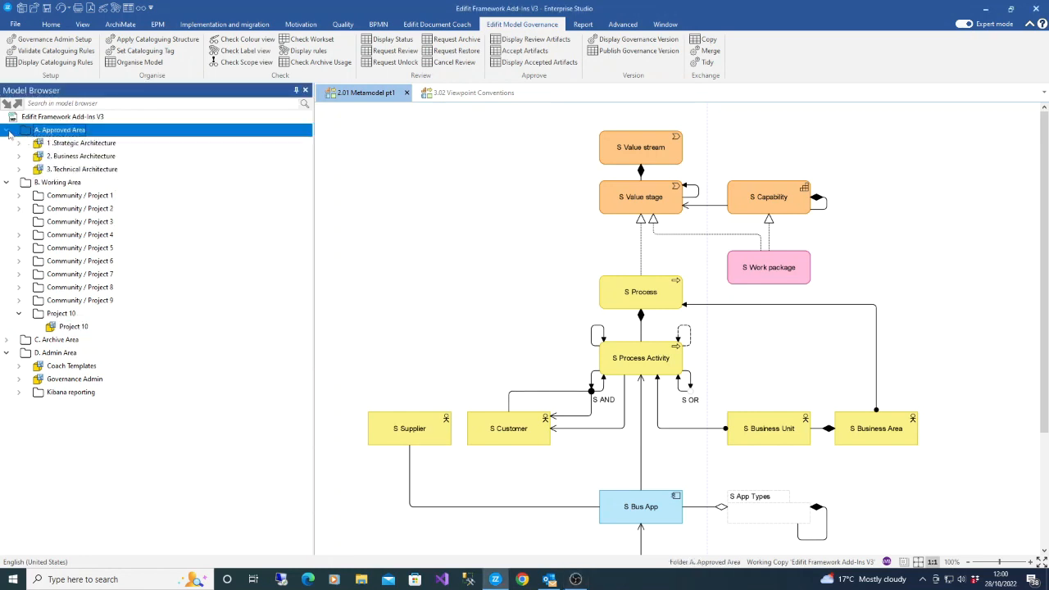
{"action": "left_click", "coordinate": [7, 133]}
{"action": "left_click", "coordinate": [25, 143]}
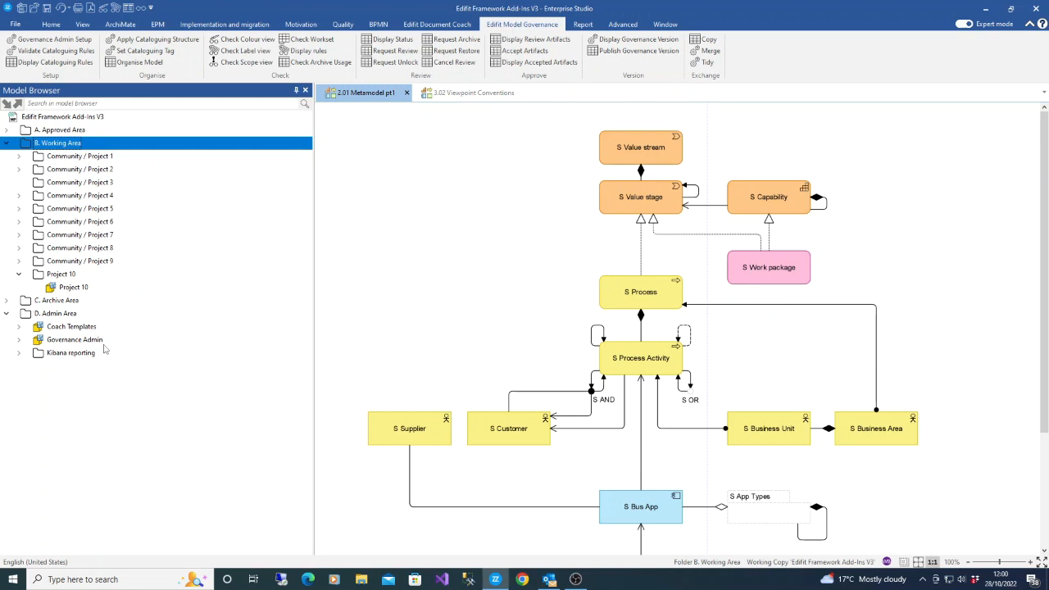
Step: Apply the cataloguing structure to the Project 10 model in the Working Area, setting the default working space cataloguing conventions
{"action": "left_click", "coordinate": [55, 287]}
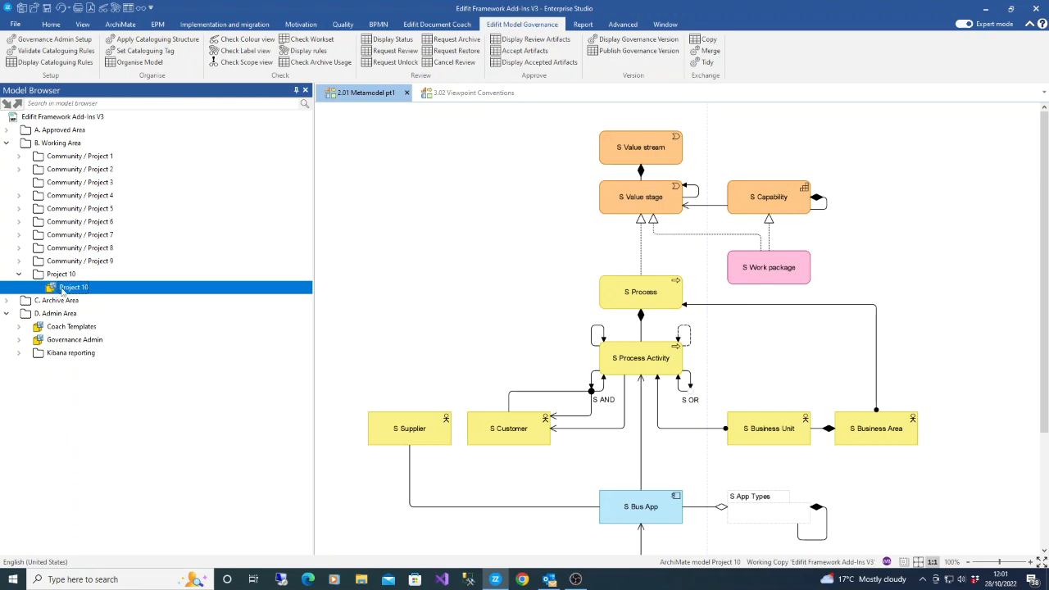
{"action": "left_click", "coordinate": [54, 277]}
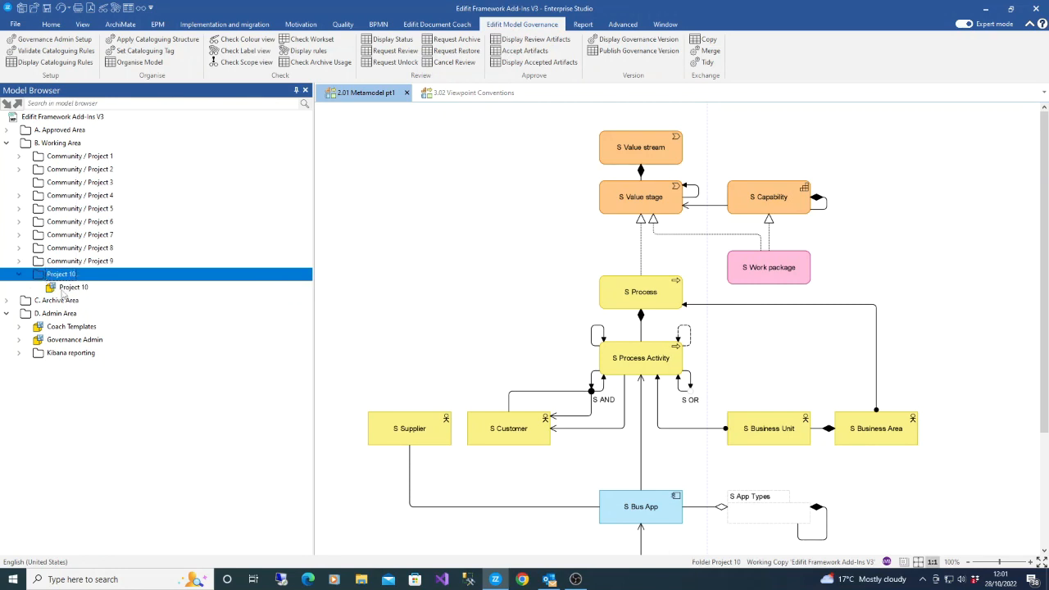
{"action": "left_click", "coordinate": [61, 288]}
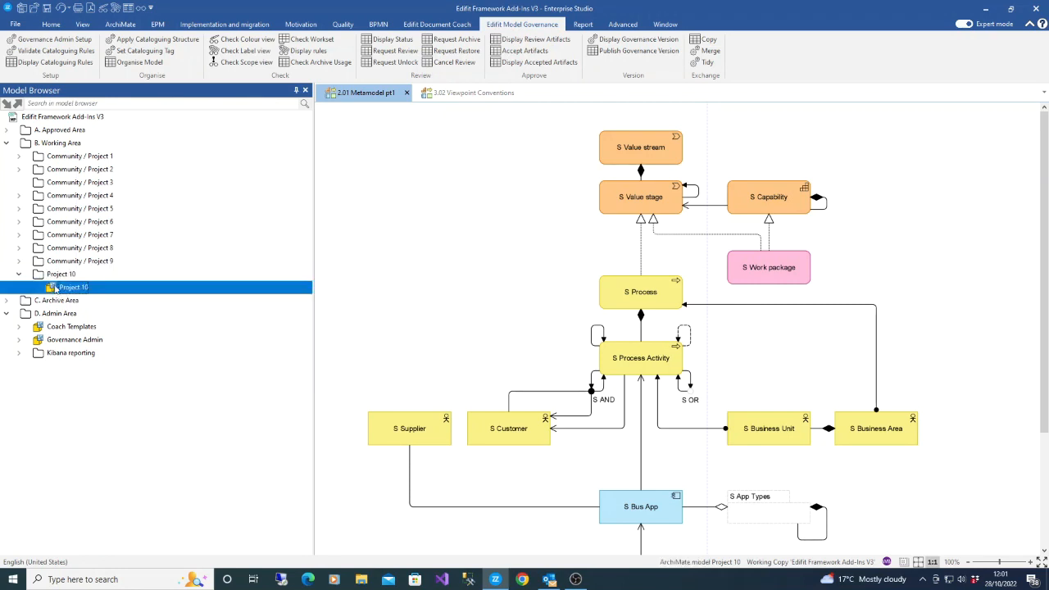
{"action": "left_click", "coordinate": [51, 276]}
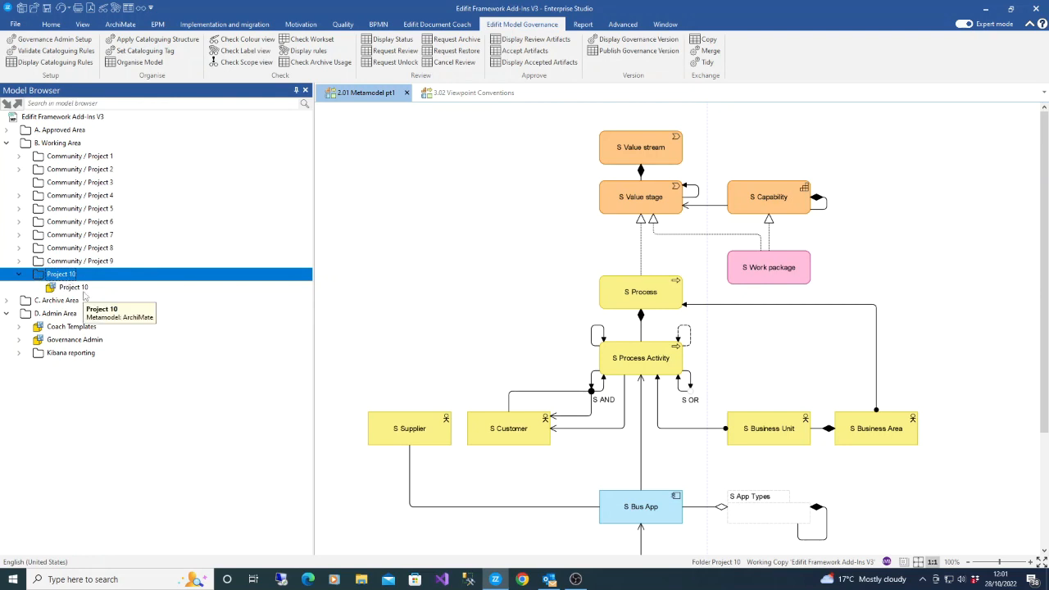
{"action": "left_click", "coordinate": [87, 291]}
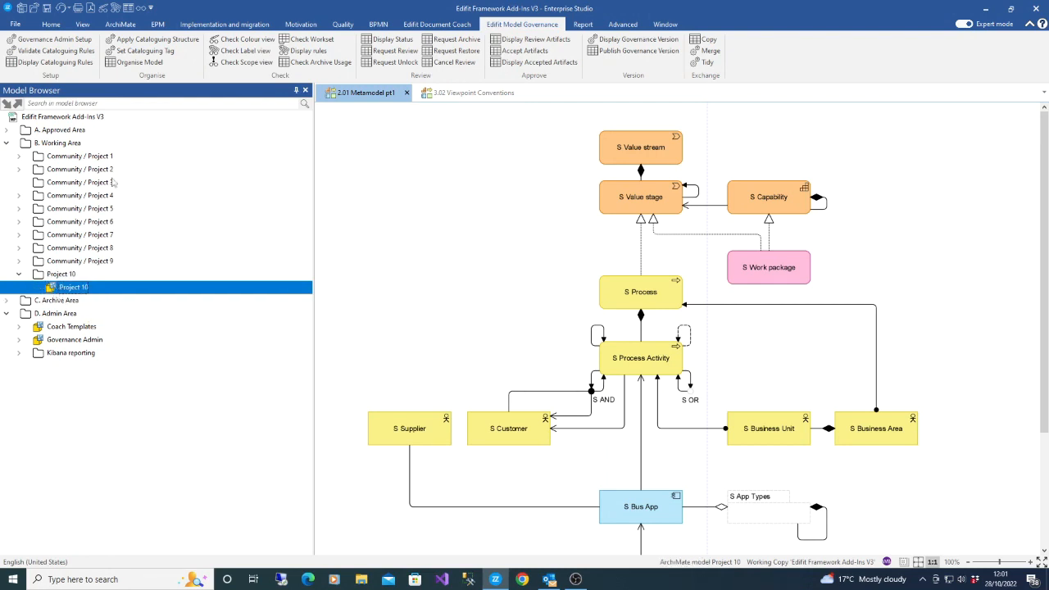
{"action": "left_click", "coordinate": [161, 40]}
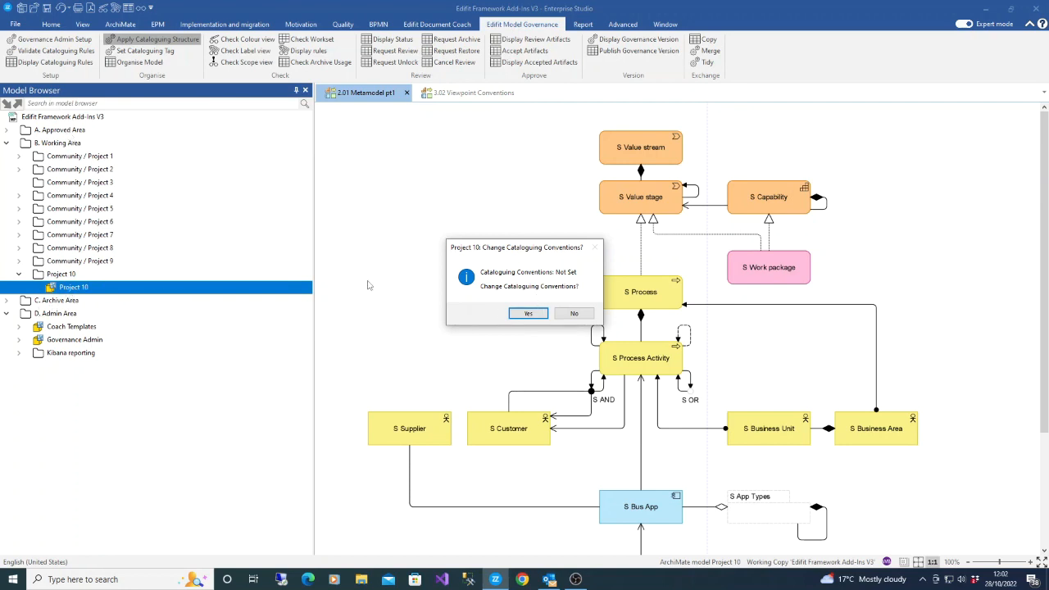
{"action": "left_click", "coordinate": [528, 314]}
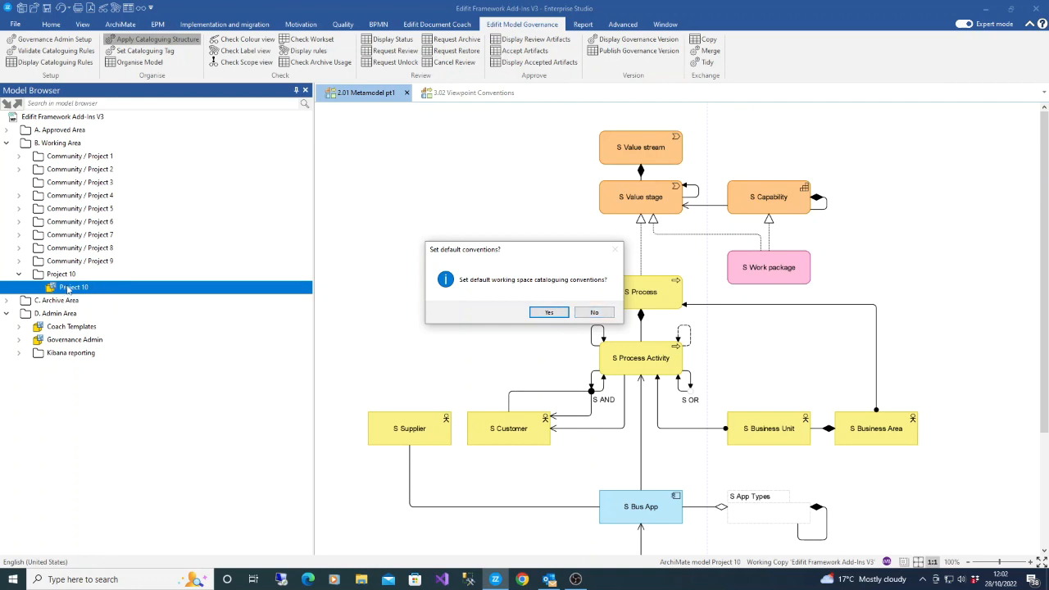
{"action": "left_click", "coordinate": [546, 314]}
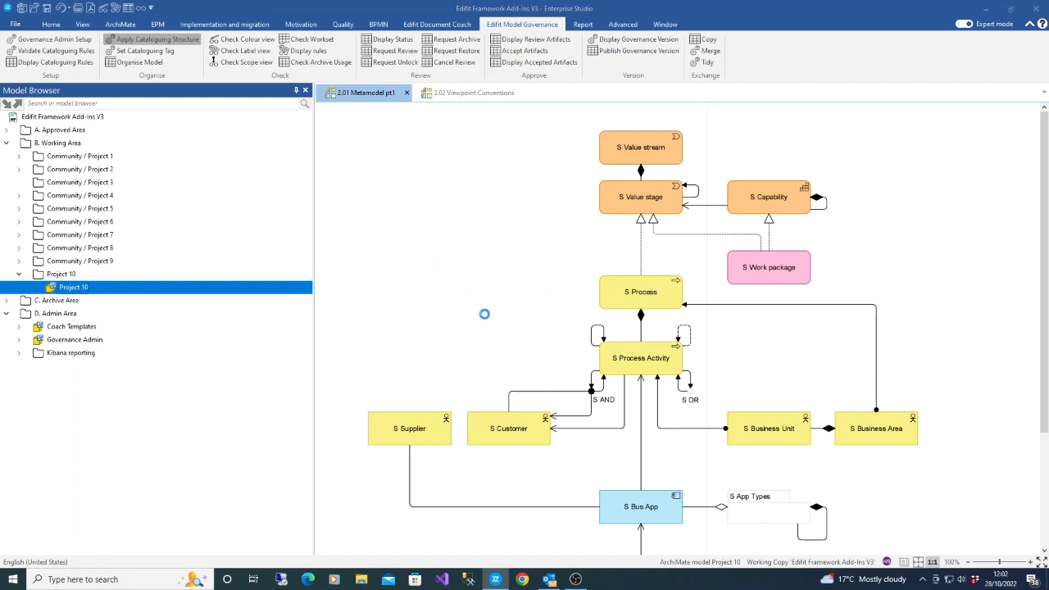
{"action": "left_click", "coordinate": [588, 312]}
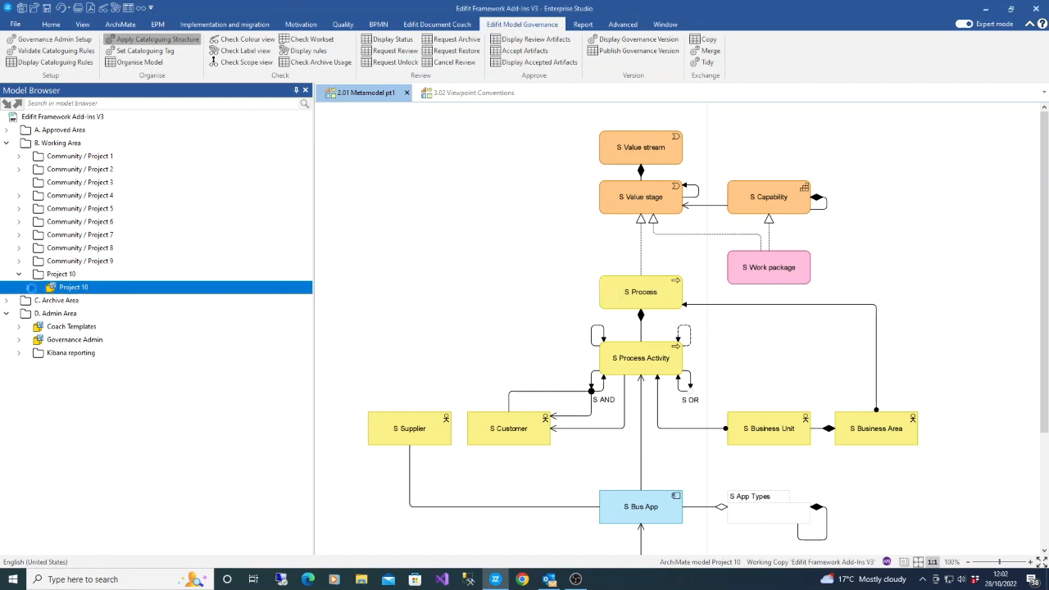
Step: Expand the Project 10 model's Views folder and its Strategy, Change and Business catalogues, including the Customer and Internal subfolders
{"action": "left_click", "coordinate": [31, 286]}
{"action": "left_click", "coordinate": [43, 313]}
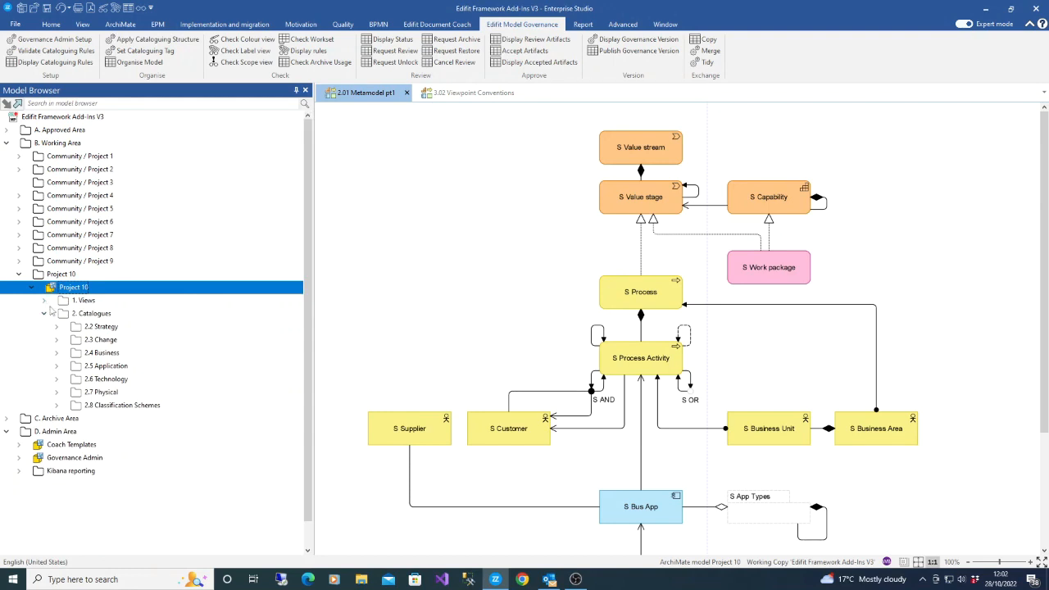
{"action": "left_click", "coordinate": [43, 300]}
{"action": "scroll", "coordinate": [71, 330], "scroll_direction": "down", "scroll_amount": 1}
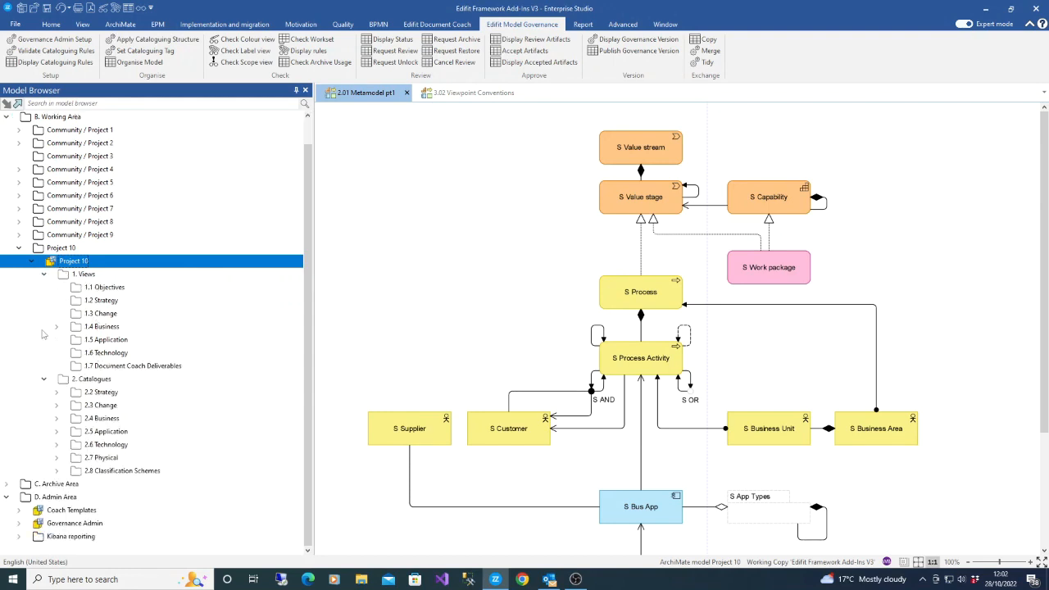
{"action": "left_click", "coordinate": [56, 392]}
{"action": "left_click", "coordinate": [57, 405]}
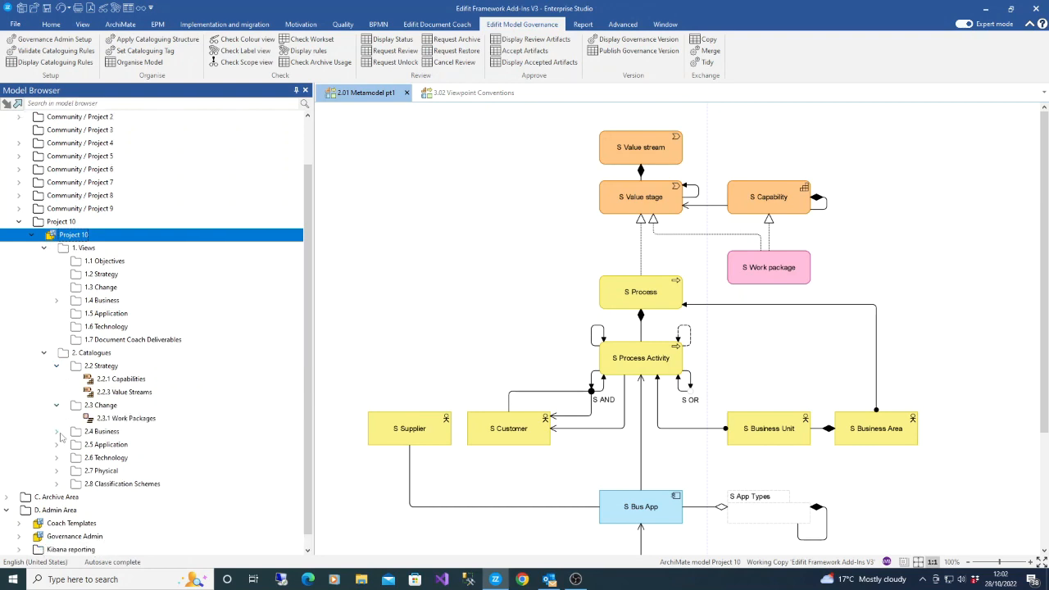
{"action": "left_click", "coordinate": [57, 432]}
{"action": "left_click", "coordinate": [69, 444]}
{"action": "left_click", "coordinate": [69, 470]}
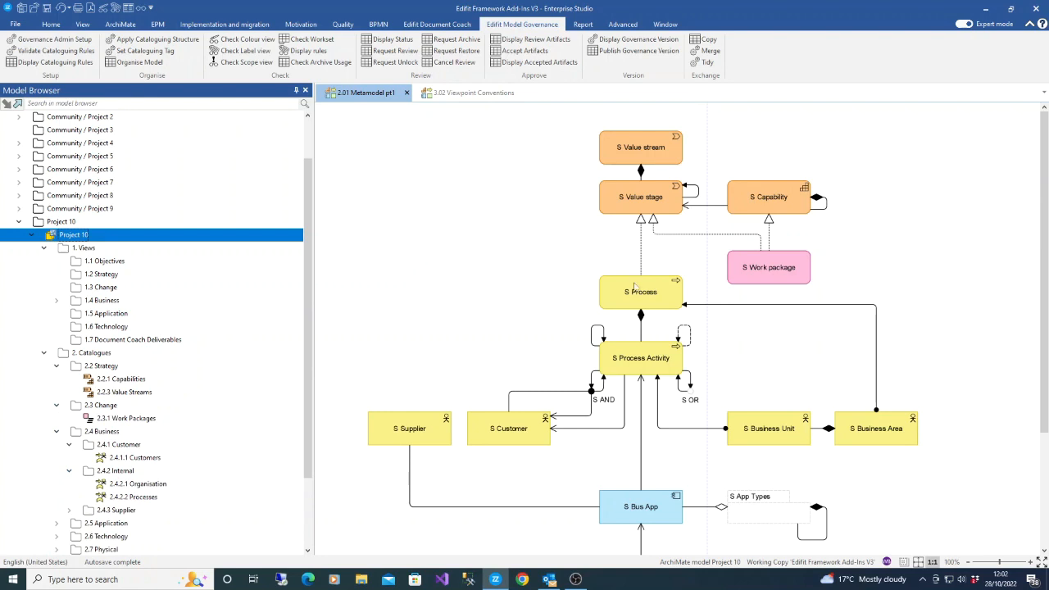
Step: Expand the Application and Technology catalogues and compare their Applications and Nodes containers with the elements in the 2.01 Metamodel pt1 diagram
{"action": "scroll", "coordinate": [168, 459], "scroll_direction": "down", "scroll_amount": 1}
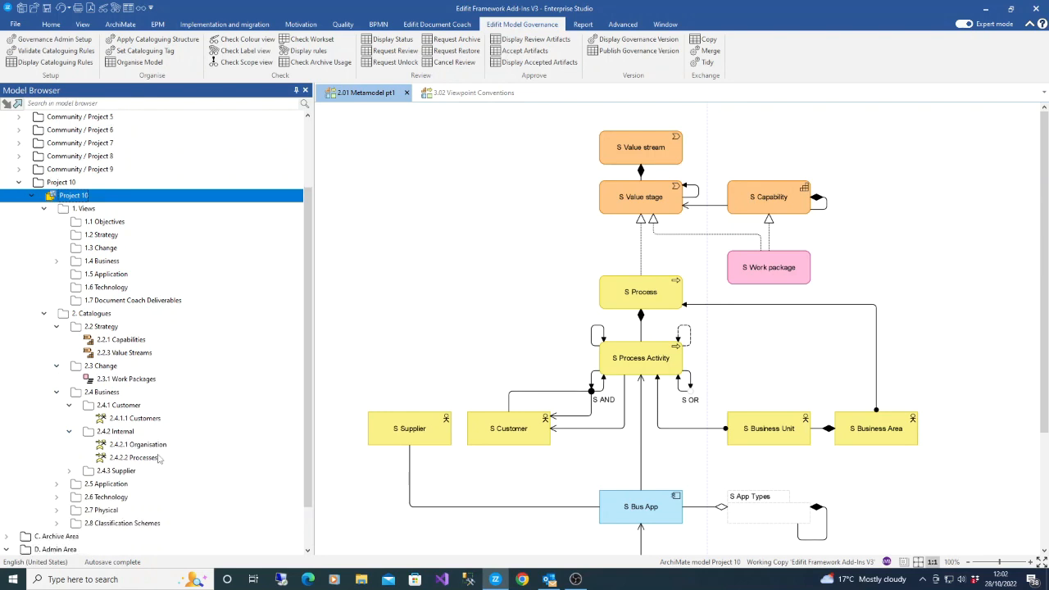
{"action": "left_click", "coordinate": [58, 483]}
{"action": "scroll", "coordinate": [76, 499], "scroll_direction": "down", "scroll_amount": 1}
{"action": "left_click", "coordinate": [90, 458]}
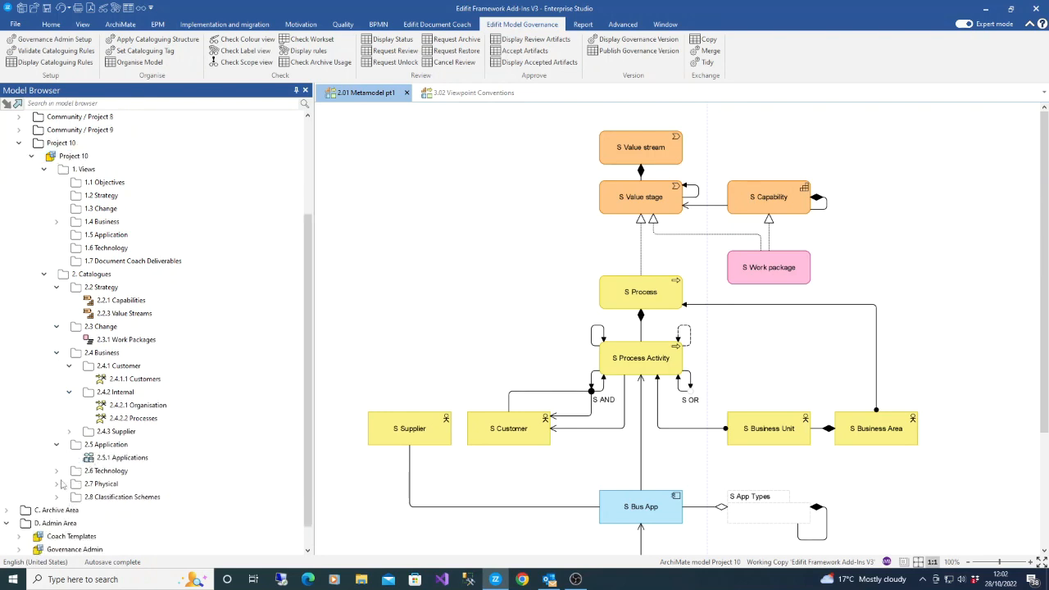
{"action": "left_click", "coordinate": [57, 472]}
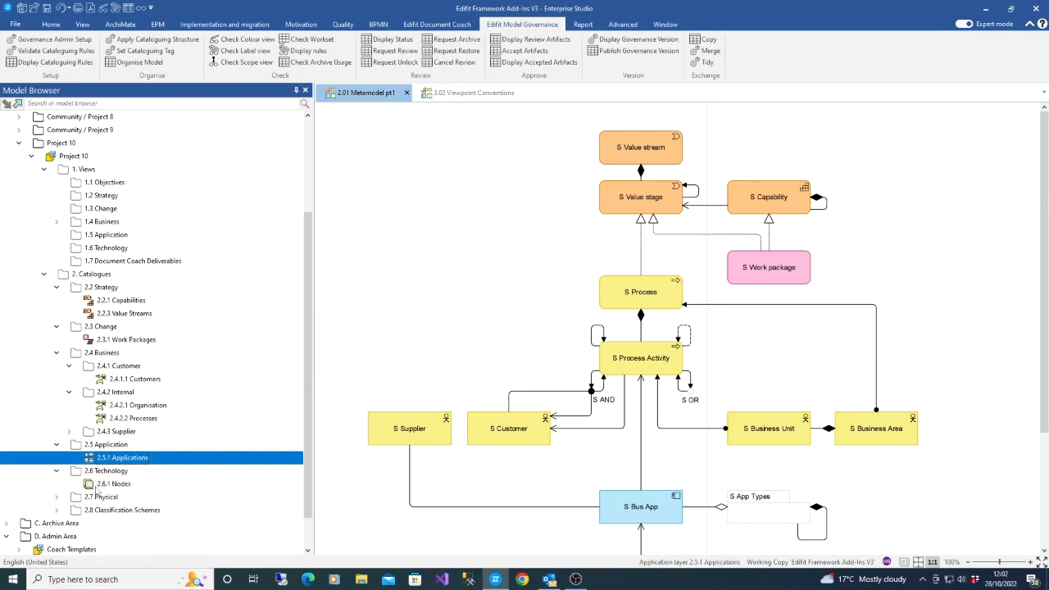
{"action": "left_click", "coordinate": [195, 483]}
{"action": "scroll", "coordinate": [623, 459], "scroll_direction": "down", "scroll_amount": 3}
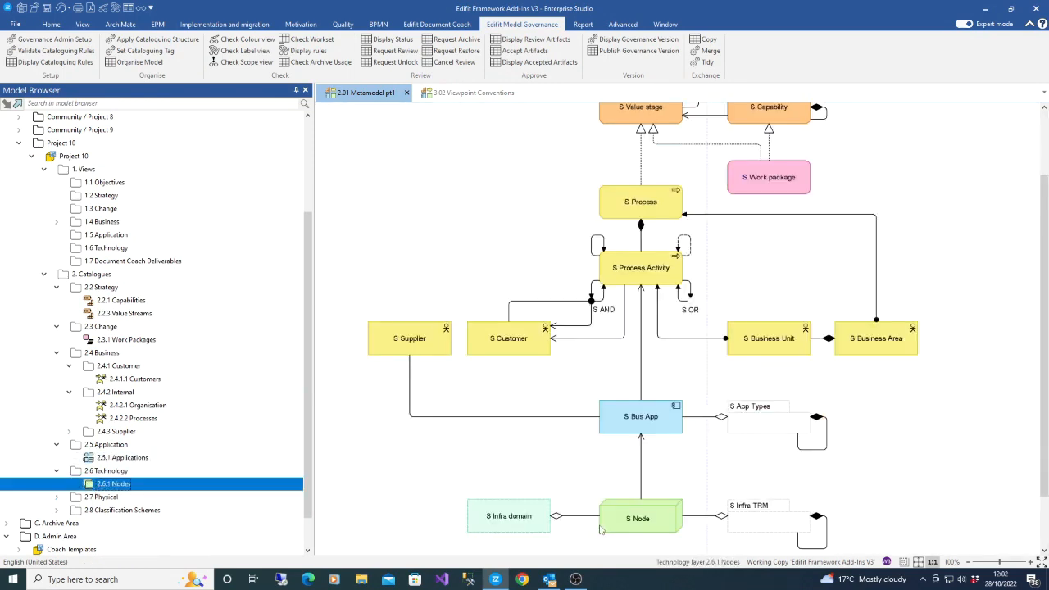
{"action": "scroll", "coordinate": [603, 529], "scroll_direction": "down", "scroll_amount": 1}
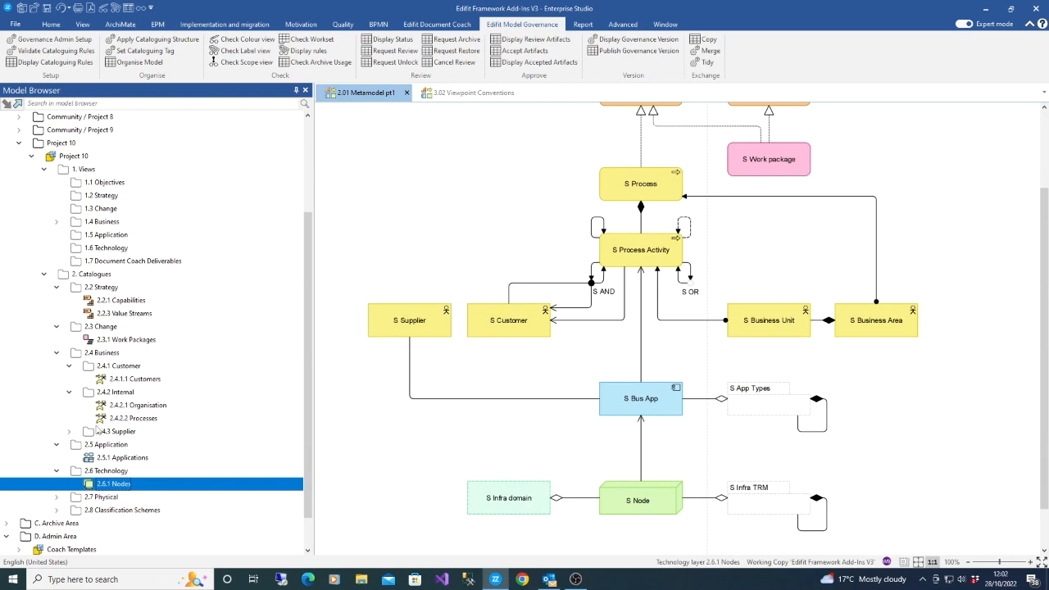
{"action": "scroll", "coordinate": [616, 212], "scroll_direction": "up", "scroll_amount": 1}
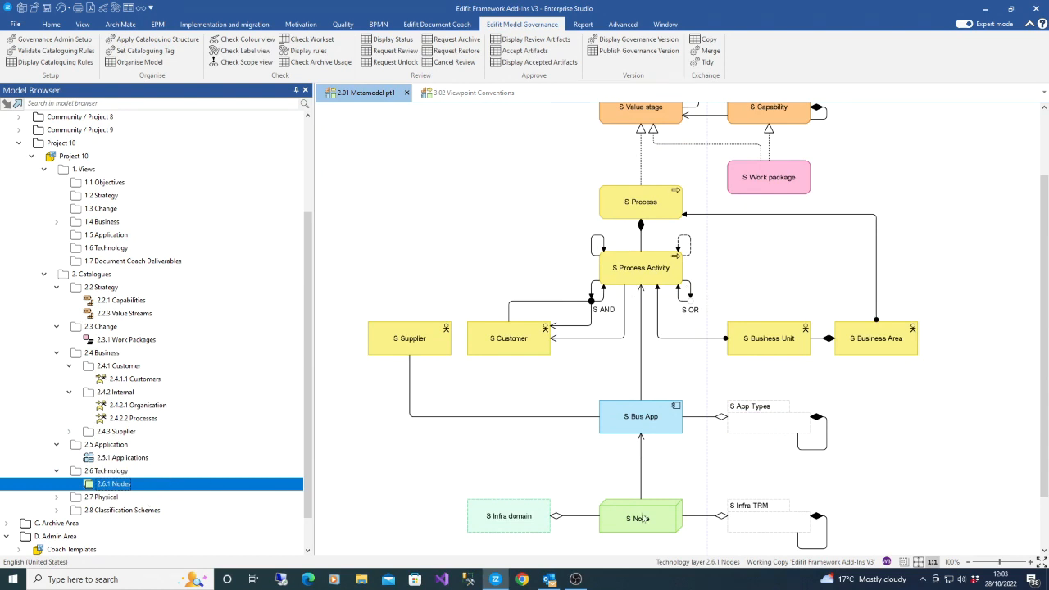
Step: Examine the application and implementation viewpoints in the 3.02 Viewpoint Conventions diagram alongside Project 10's Views folder
{"action": "left_click", "coordinate": [457, 95]}
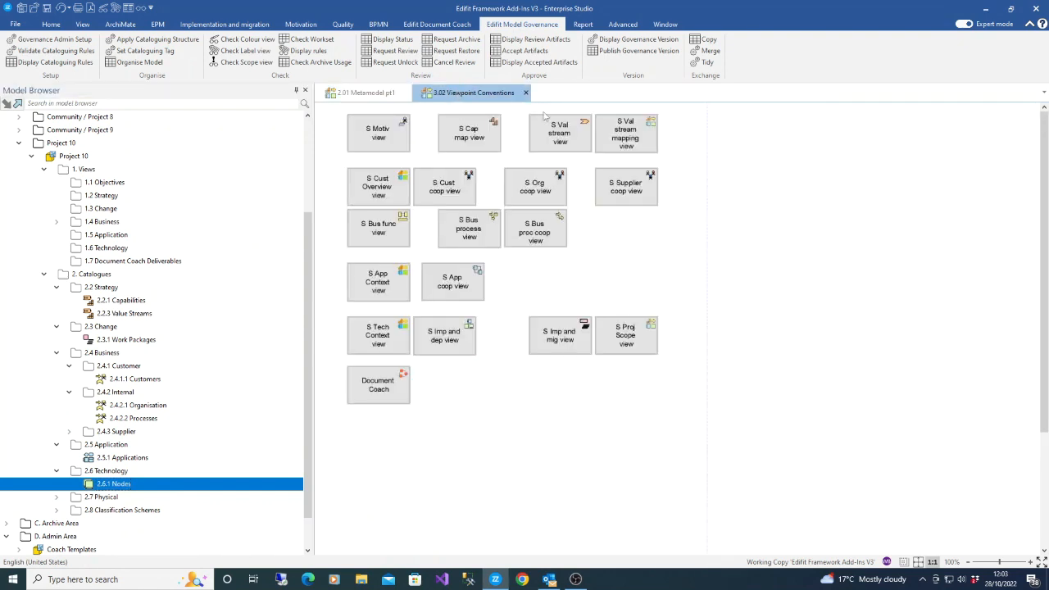
{"action": "scroll", "coordinate": [161, 321], "scroll_direction": "up", "scroll_amount": 1}
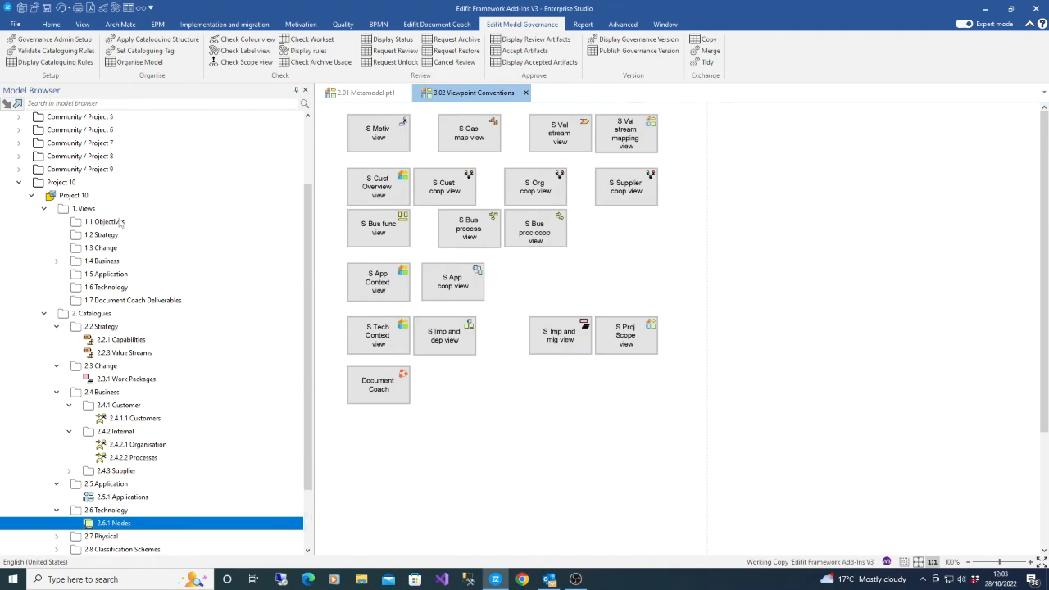
{"action": "left_click", "coordinate": [185, 210]}
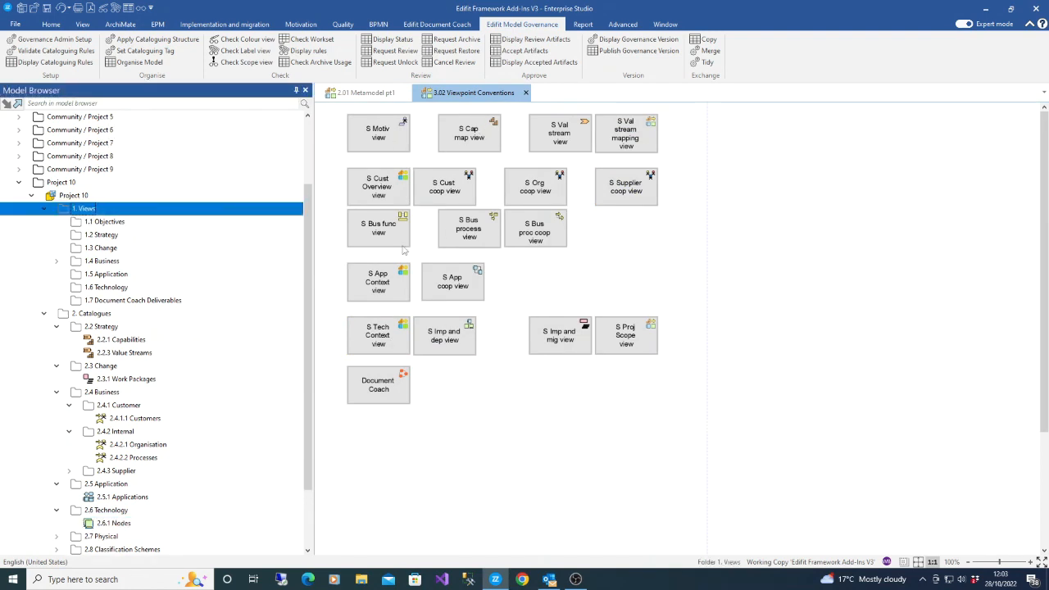
{"action": "left_click", "coordinate": [378, 152]}
{"action": "left_click", "coordinate": [477, 281]}
{"action": "left_click", "coordinate": [387, 298]}
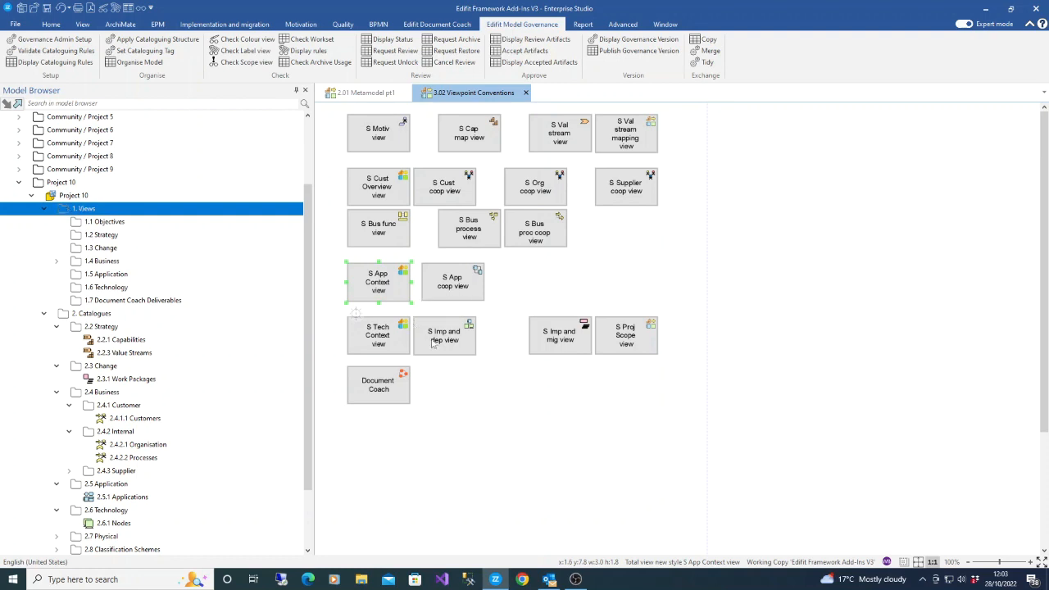
{"action": "left_click", "coordinate": [460, 297]}
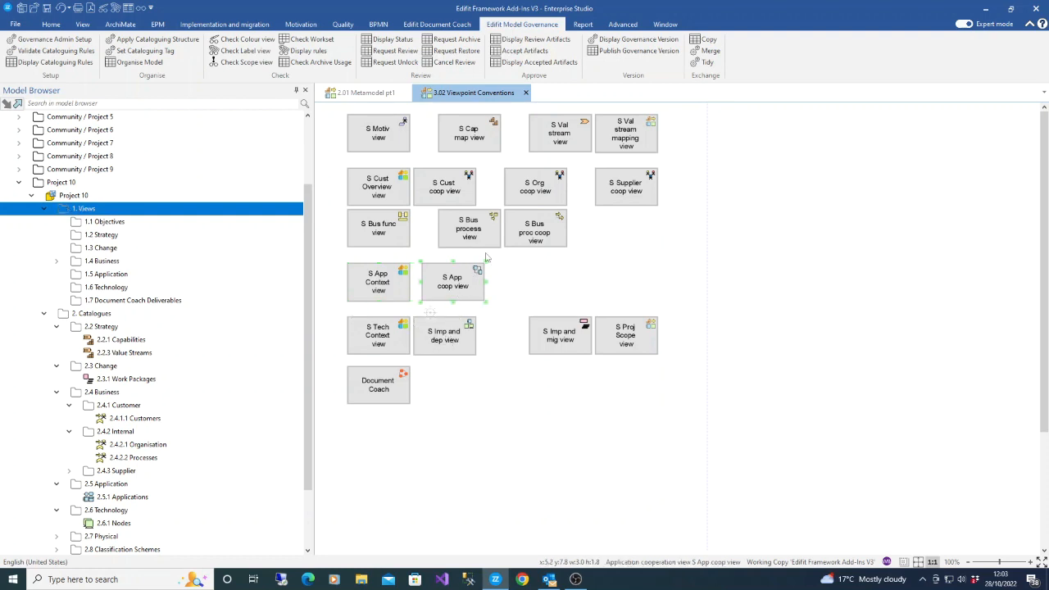
{"action": "left_click", "coordinate": [393, 294]}
{"action": "left_click", "coordinate": [457, 350]}
{"action": "left_click", "coordinate": [387, 282]}
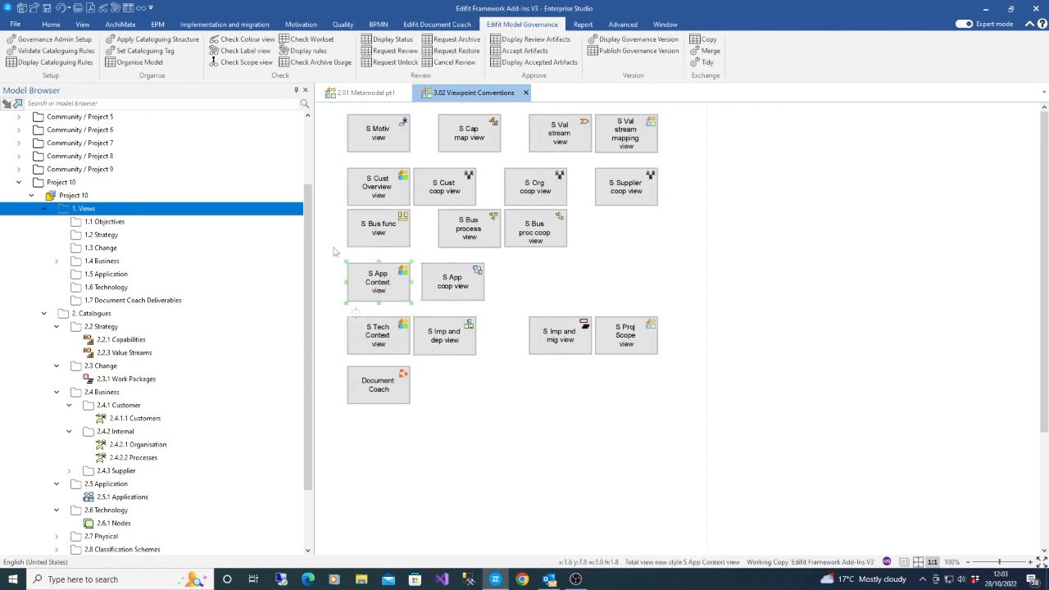
{"action": "left_click", "coordinate": [432, 285]}
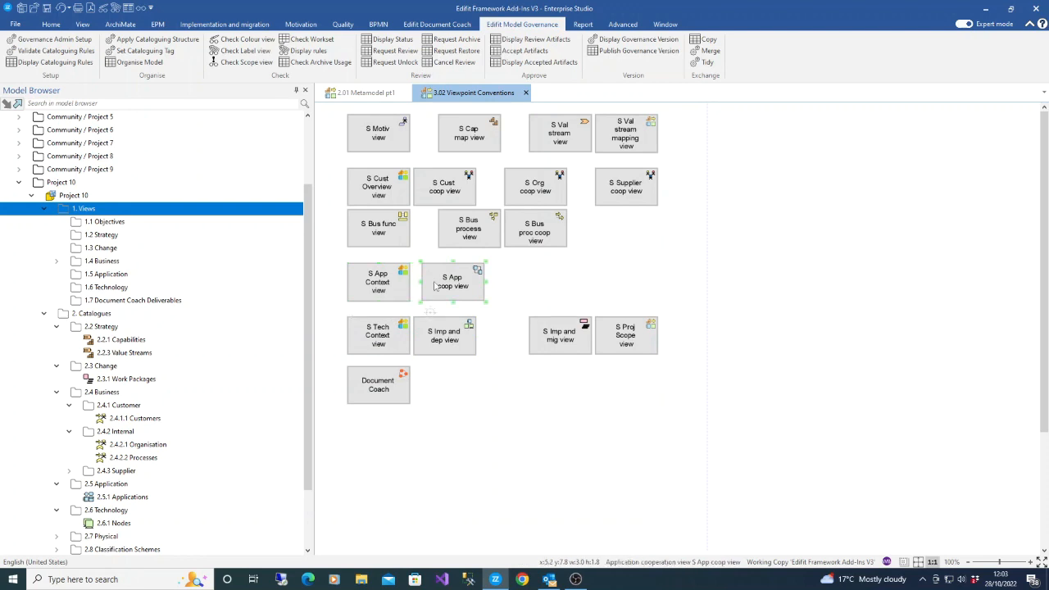
{"action": "left_click", "coordinate": [450, 339]}
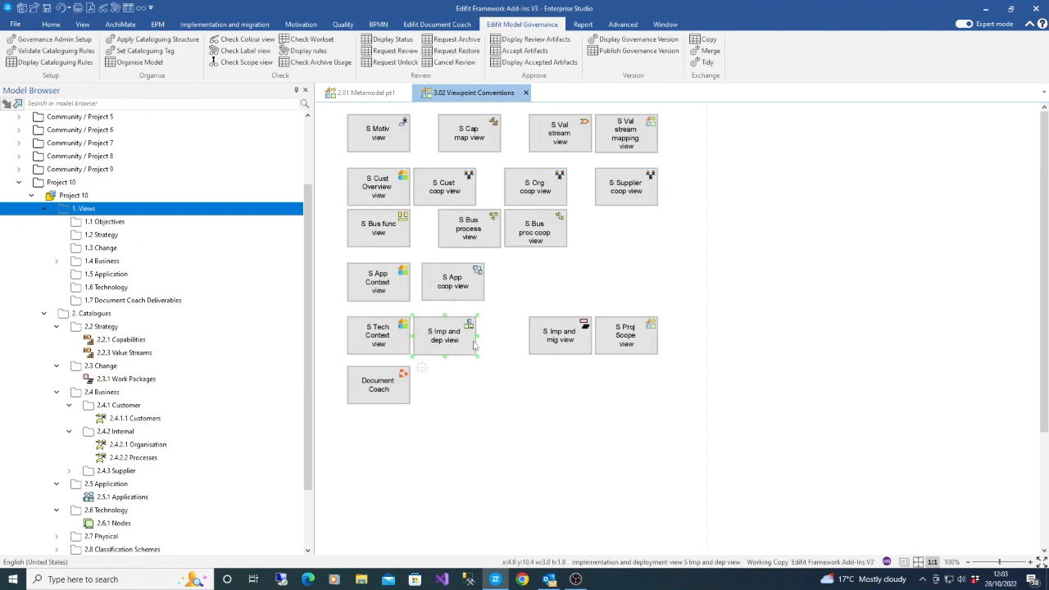
Step: Create an ArchiMate application cooperation view in Project 10's 1. Views folder and name it "Strategic app Application cooperation view"
{"action": "right_click", "coordinate": [67, 211]}
{"action": "mouse_move", "coordinate": [151, 382]}
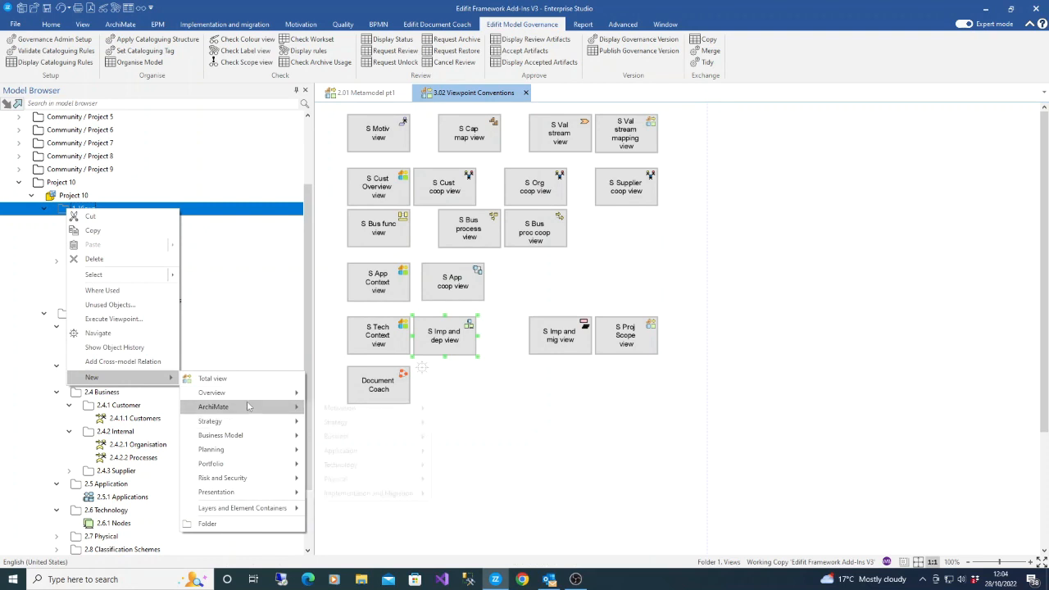
{"action": "mouse_move", "coordinate": [214, 407]}
{"action": "mouse_move", "coordinate": [349, 451]}
{"action": "left_click", "coordinate": [490, 465]}
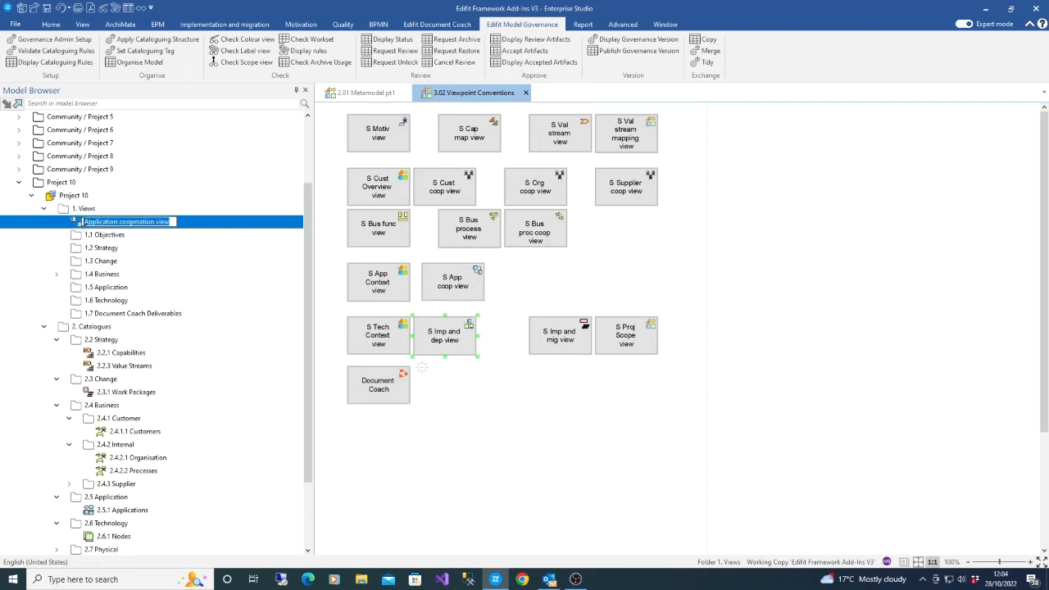
{"action": "left_click", "coordinate": [87, 221]}
{"action": "type", "text": "Strategic a"}
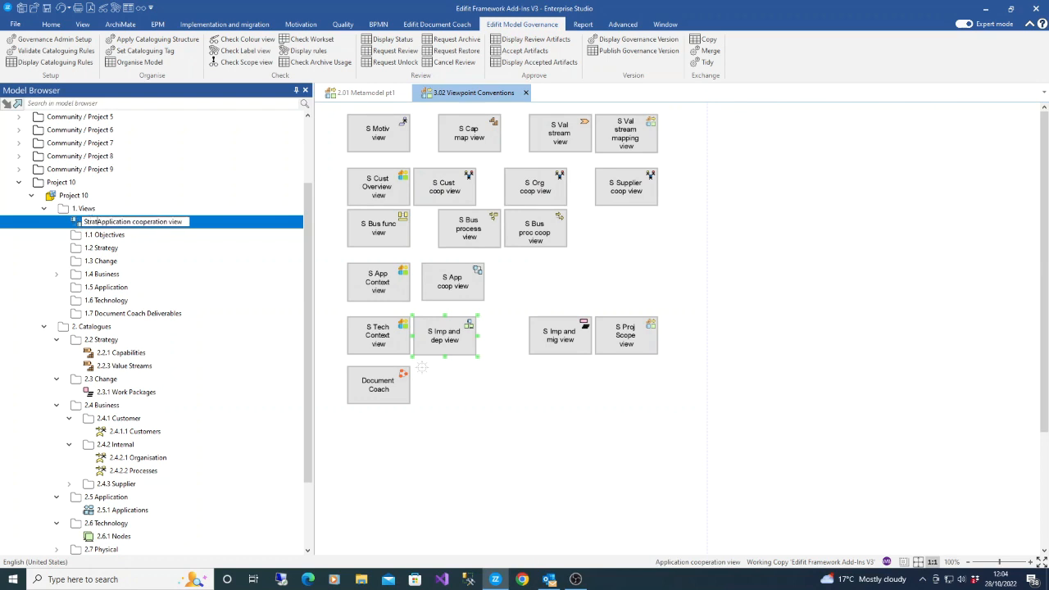
{"action": "type", "text": "pp"}
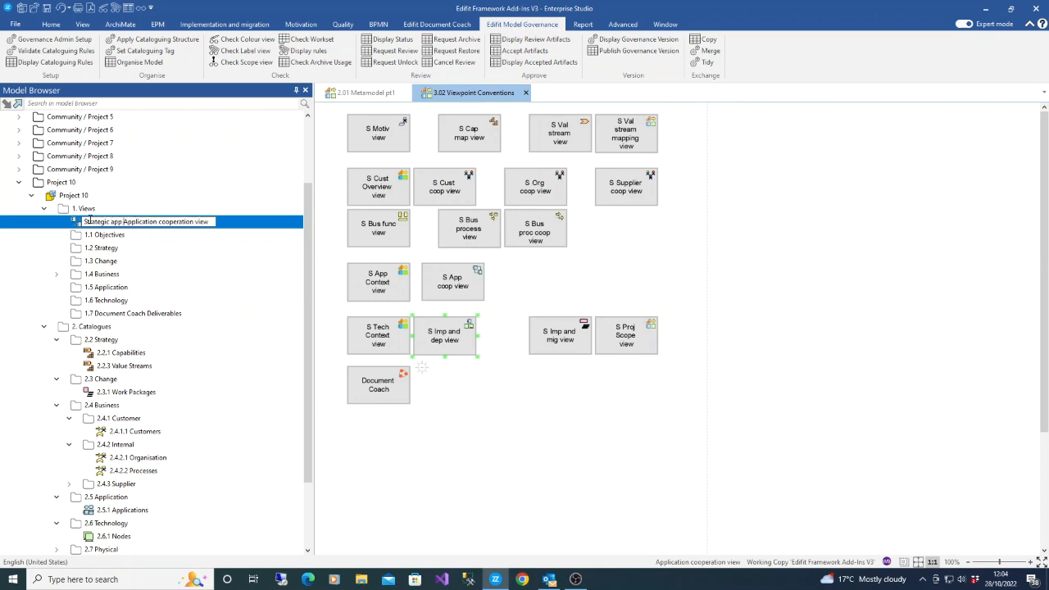
{"action": "key", "text": "Return"}
Step: Create a new-style total view in Project 10's 1. Views folder and name it "Strategic app context view"
{"action": "left_click", "coordinate": [76, 211]}
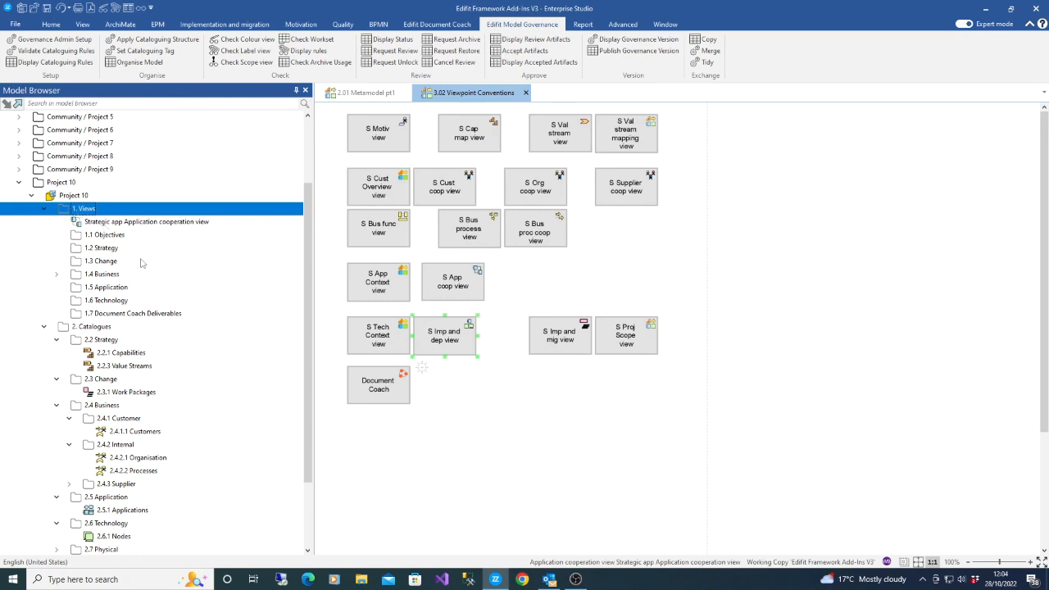
{"action": "right_click", "coordinate": [77, 210]}
{"action": "mouse_move", "coordinate": [182, 382]}
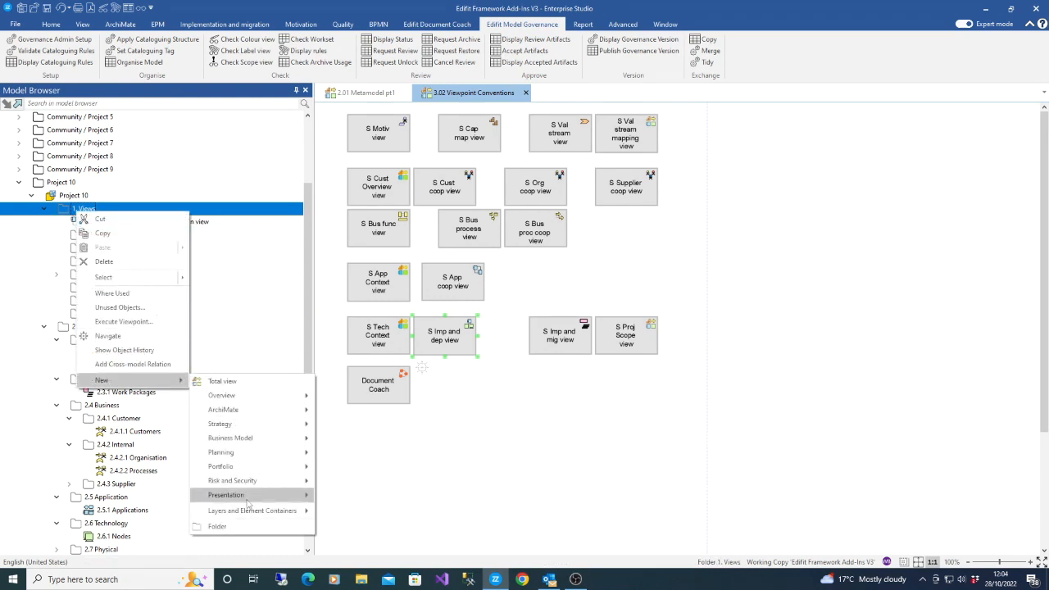
{"action": "mouse_move", "coordinate": [246, 502]}
{"action": "left_click", "coordinate": [354, 498]}
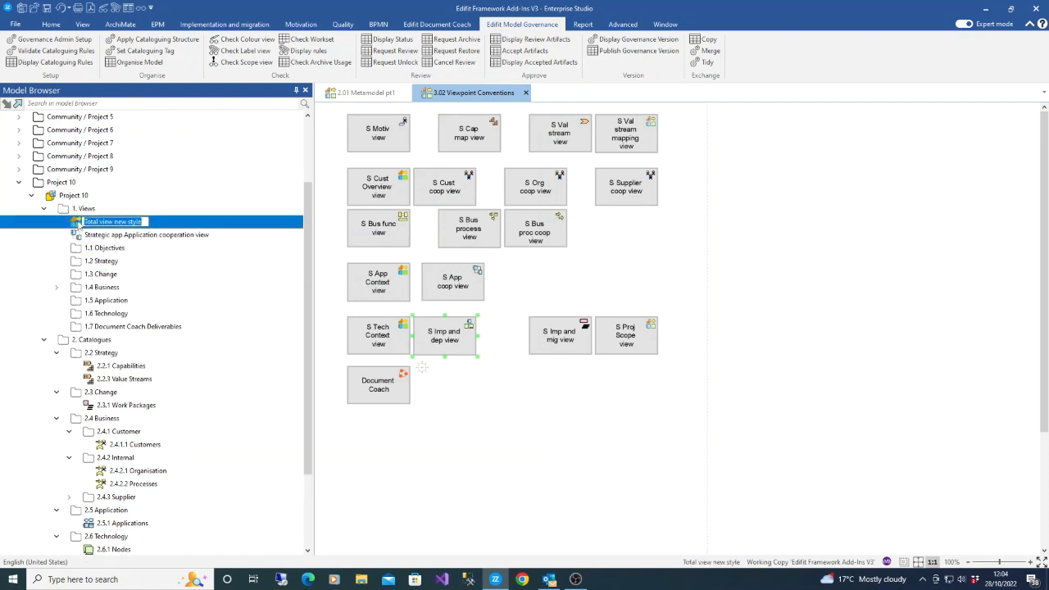
{"action": "type", "text": "Strategic app con"}
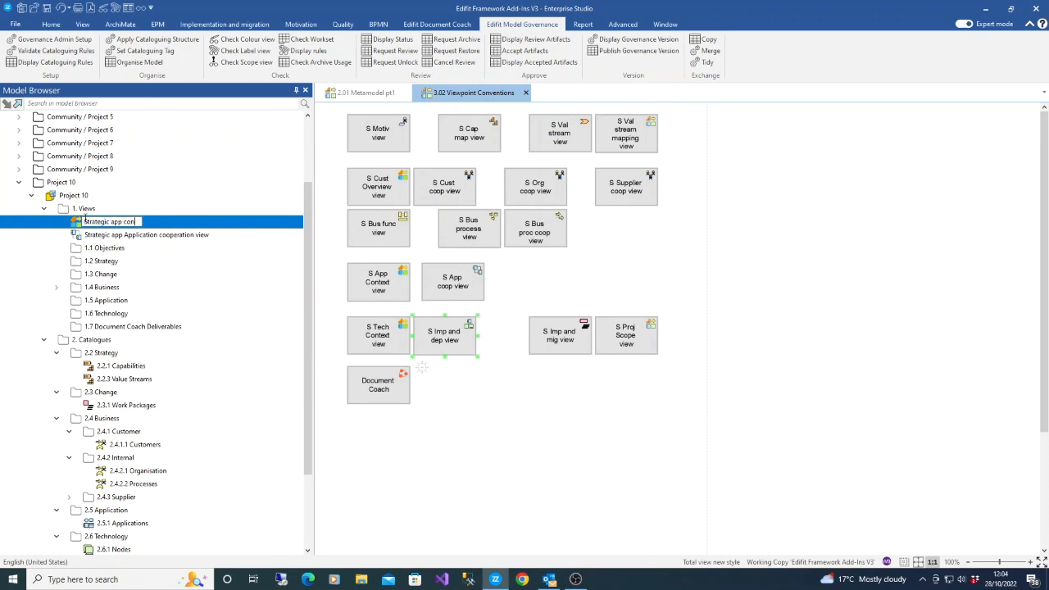
{"action": "type", "text": "text view"}
{"action": "key", "text": "Return"}
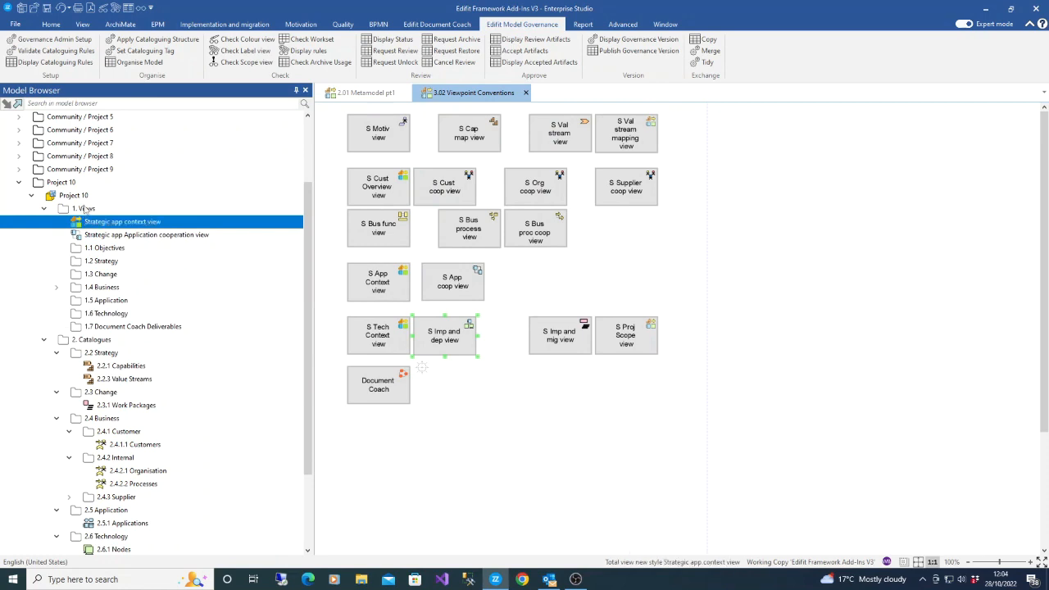
Step: Create an ArchiMate implementation and deployment view in the 1. Views folder and name it "Strategic Implementation and deployment view"
{"action": "right_click", "coordinate": [65, 213]}
{"action": "right_click", "coordinate": [65, 212]}
{"action": "mouse_move", "coordinate": [168, 380]}
{"action": "mouse_move", "coordinate": [245, 408]}
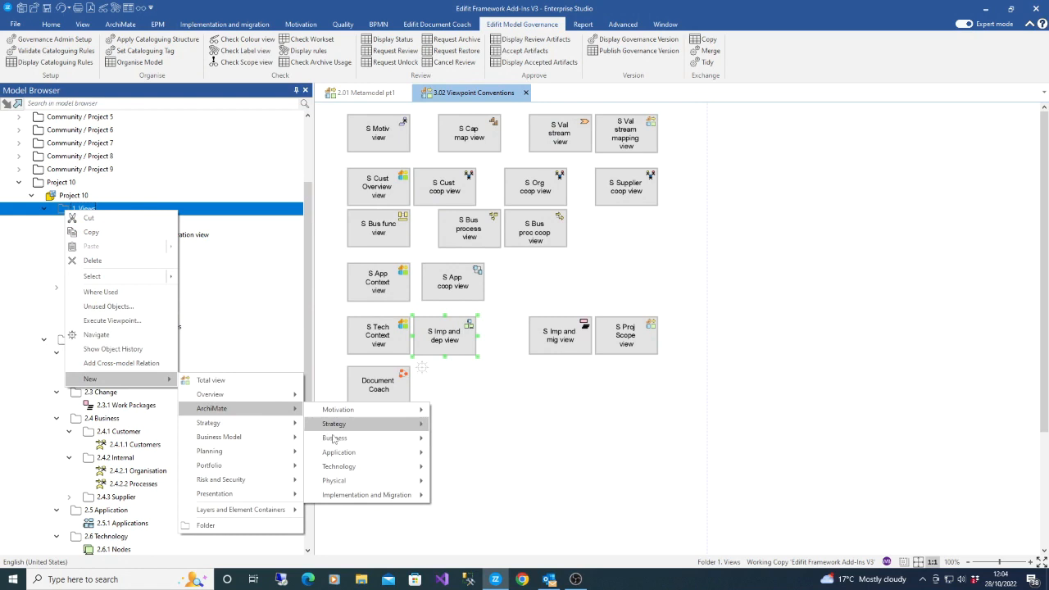
{"action": "mouse_move", "coordinate": [359, 473]}
{"action": "left_click", "coordinate": [488, 471]}
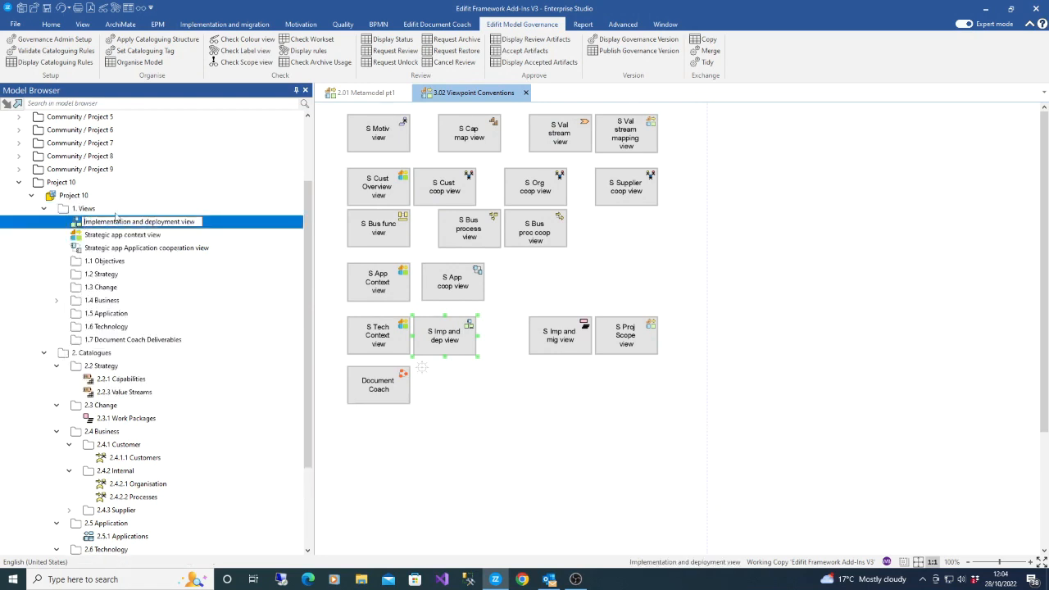
{"action": "type", "text": "Strategi"}
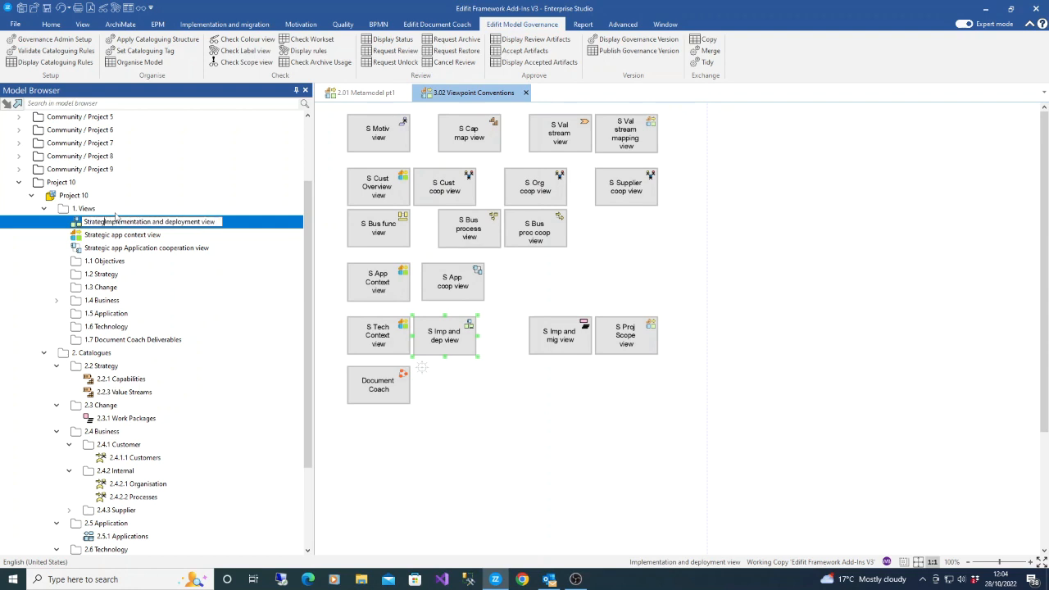
{"action": "type", "text": "c"}
{"action": "key", "text": "Return"}
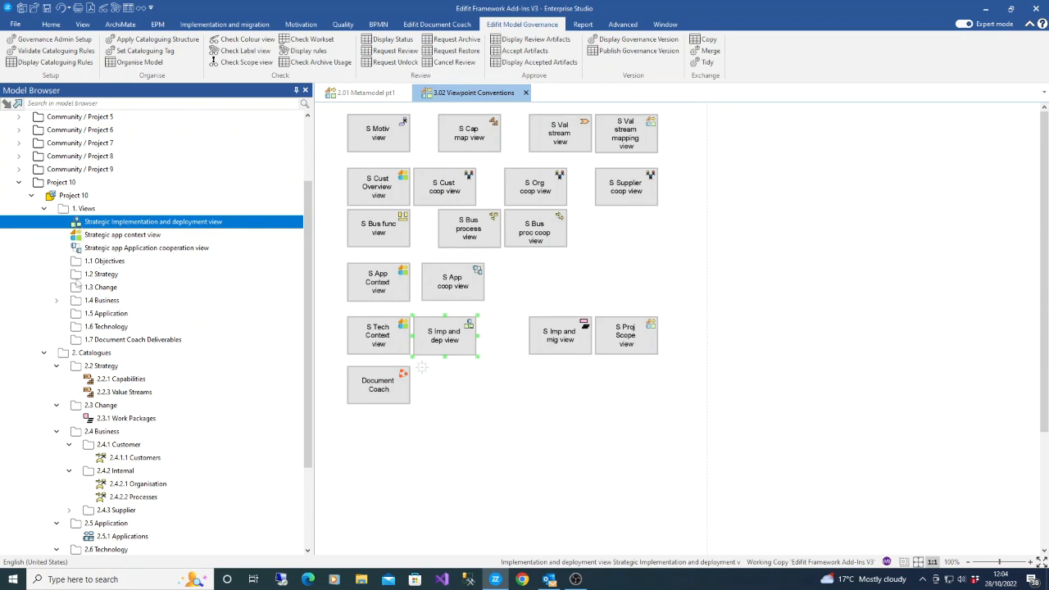
Step: Examine which viewpoints in the 3.02 Viewpoint Conventions diagram share a view type, comparing the context, overview, application cooperation and implementation and deployment views
{"action": "left_click", "coordinate": [69, 197]}
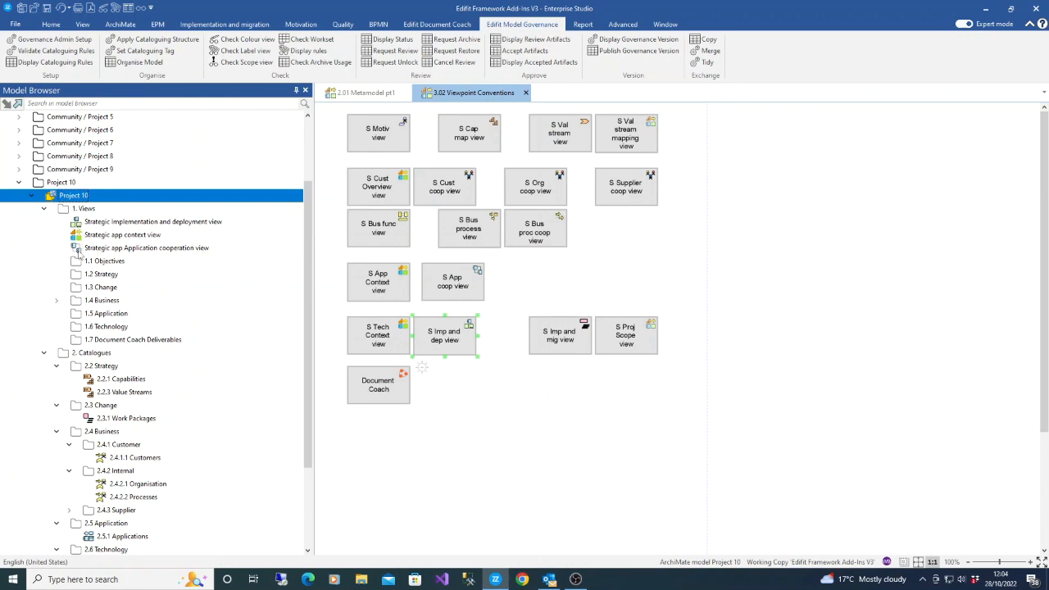
{"action": "left_click", "coordinate": [466, 291]}
{"action": "left_click", "coordinate": [368, 284]}
{"action": "key", "text": "ctrl+shift+a"}
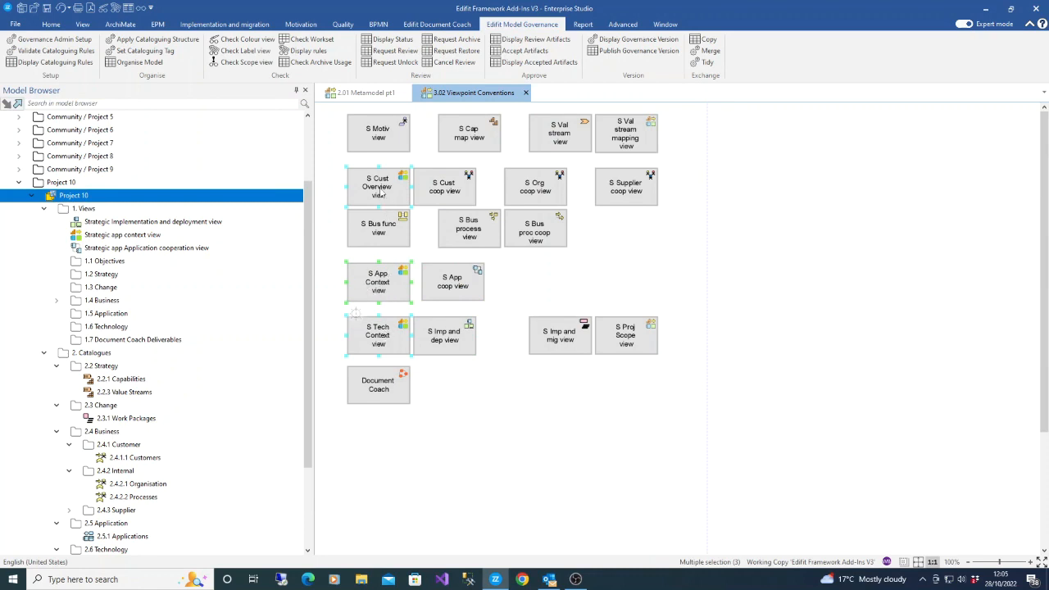
{"action": "left_click", "coordinate": [337, 200]}
{"action": "left_click", "coordinate": [438, 285]}
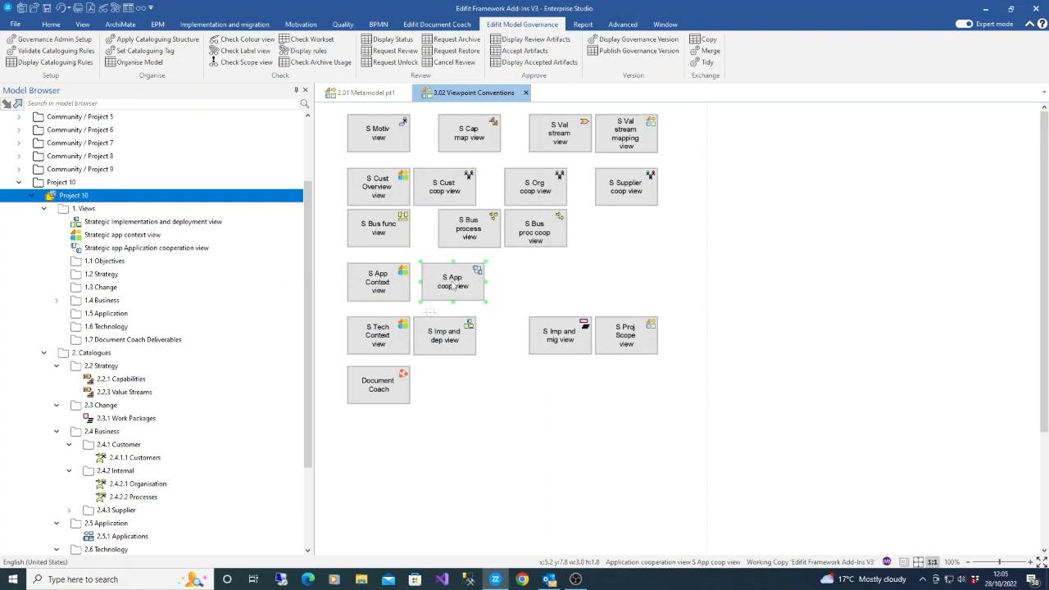
{"action": "left_click", "coordinate": [472, 347]}
{"action": "left_click", "coordinate": [469, 290]}
{"action": "left_click", "coordinate": [448, 338]}
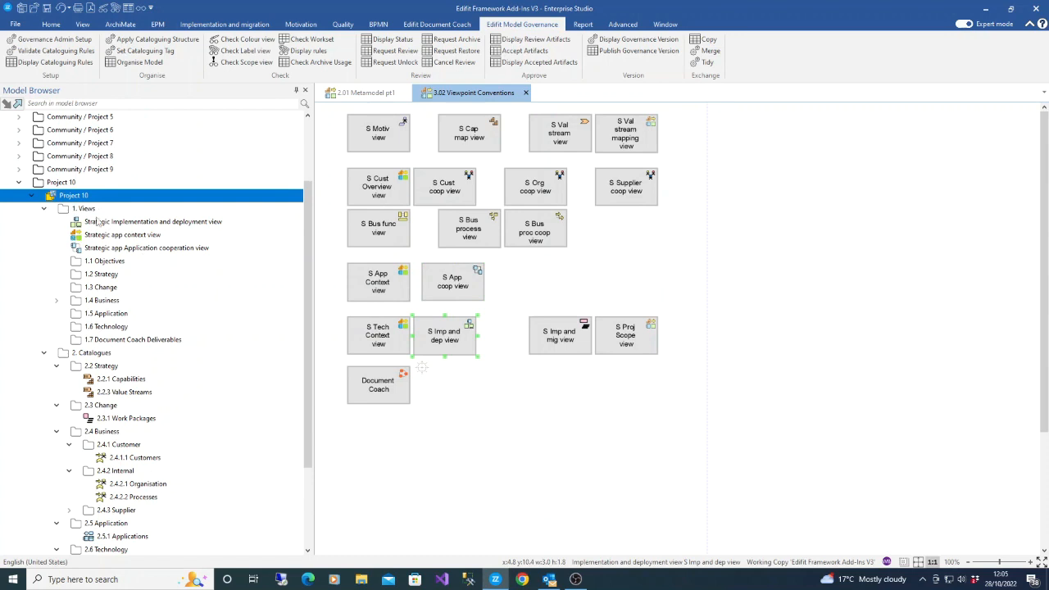
{"action": "left_click", "coordinate": [452, 286]}
{"action": "left_click", "coordinate": [447, 351]}
{"action": "left_click", "coordinate": [400, 293]}
{"action": "key", "text": "ctrl+shift+a"}
{"action": "left_click", "coordinate": [444, 397]}
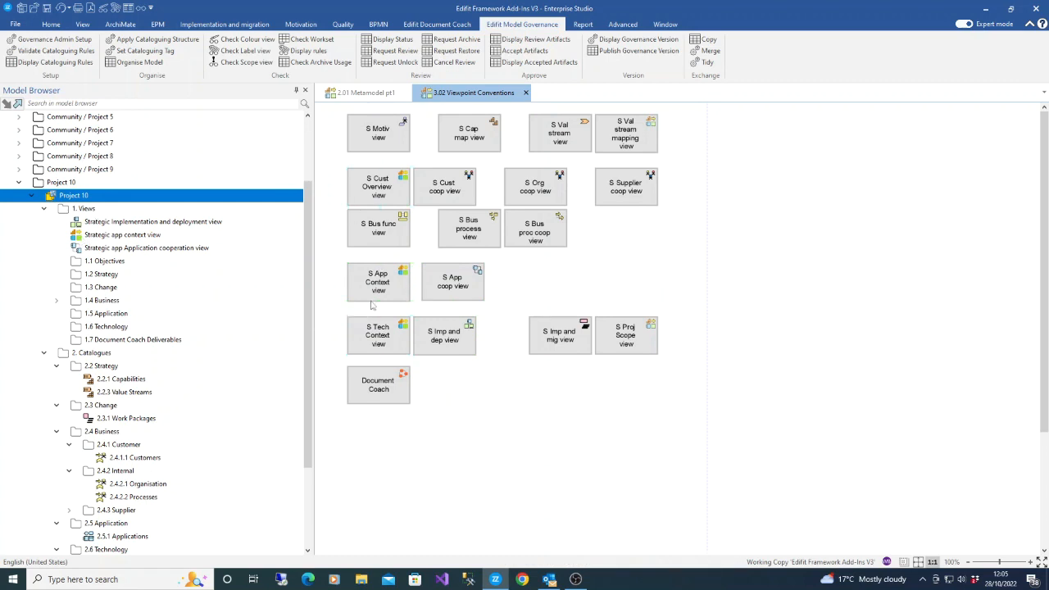
Step: Open the Strategic app context view and set its cataloguing tag to "S App Context view : Total view new style"
{"action": "double_click", "coordinate": [79, 236]}
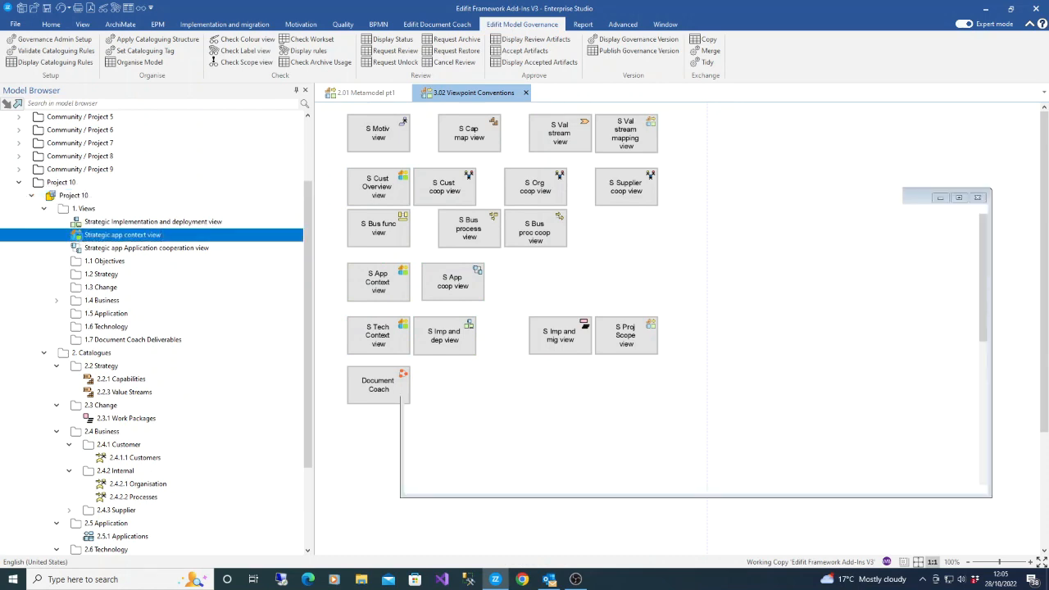
{"action": "left_click", "coordinate": [143, 53]}
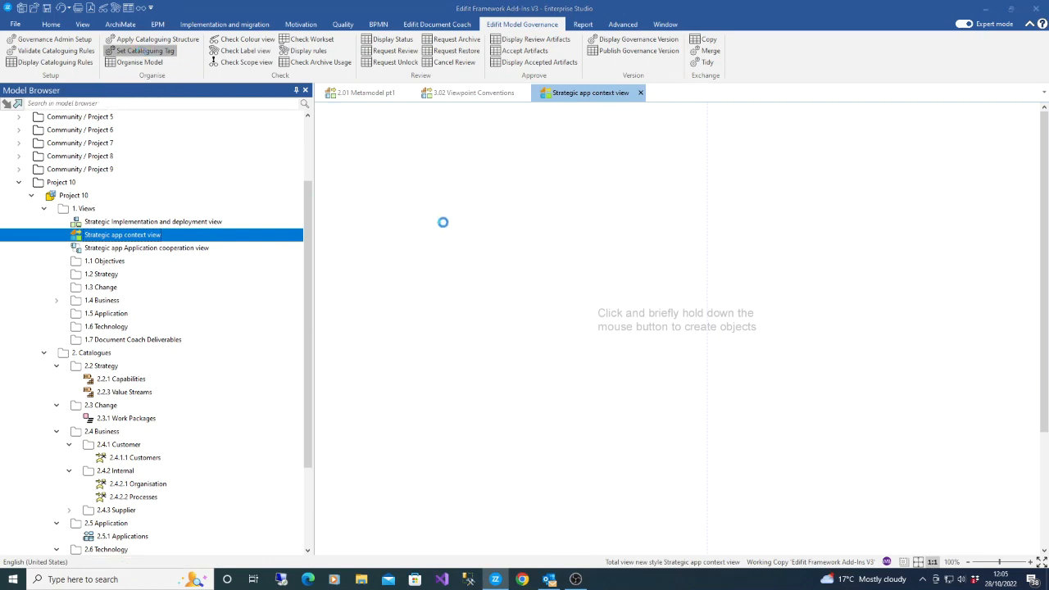
{"action": "left_click", "coordinate": [457, 254]}
{"action": "left_click", "coordinate": [461, 263]}
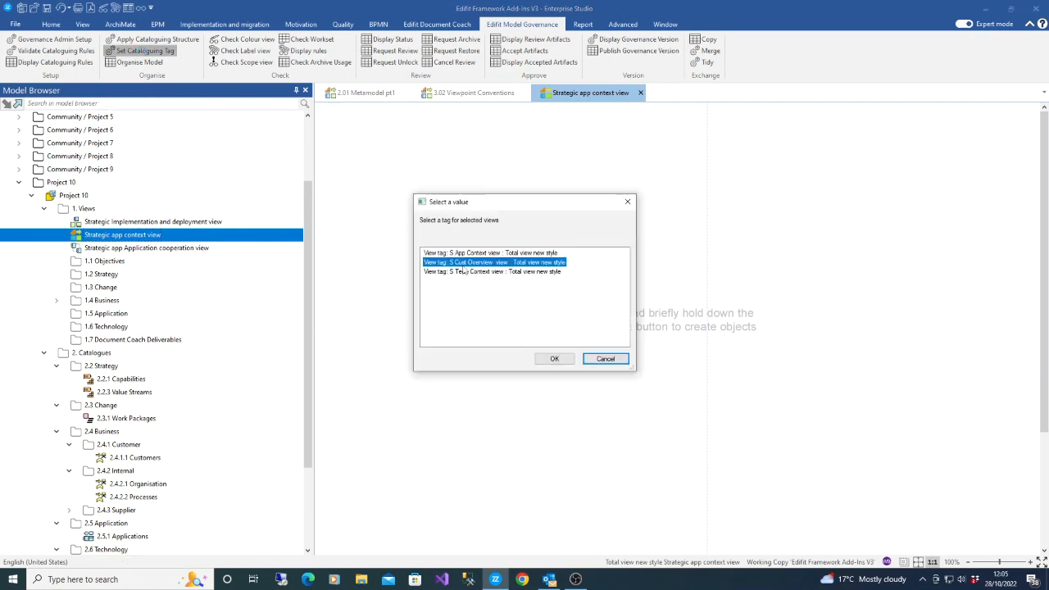
{"action": "left_click", "coordinate": [463, 279]}
{"action": "left_click", "coordinate": [463, 263]}
{"action": "left_click", "coordinate": [461, 272]}
{"action": "left_click", "coordinate": [458, 263]}
{"action": "left_click", "coordinate": [462, 254]}
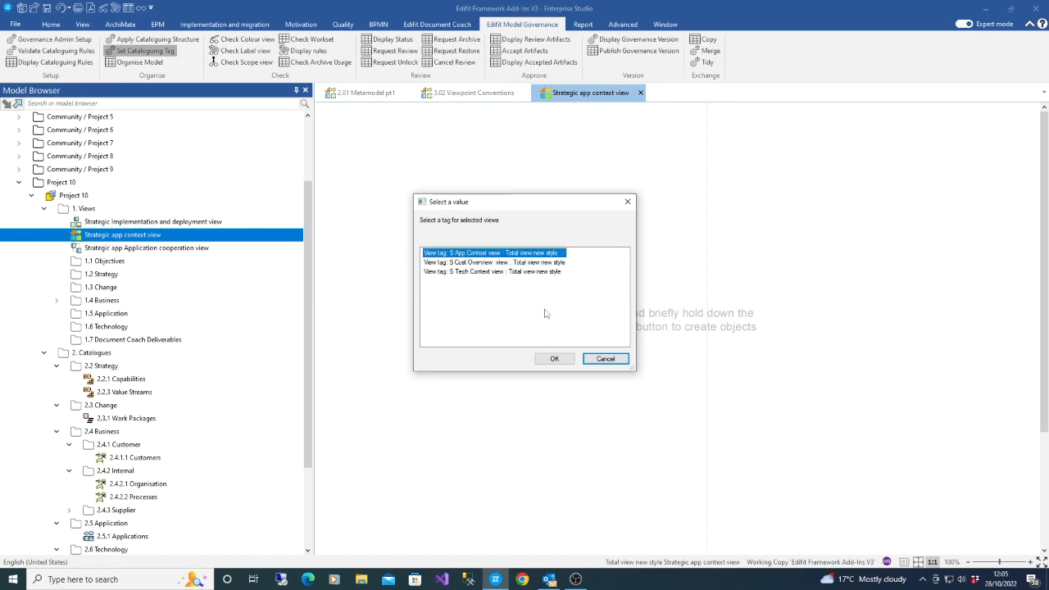
{"action": "left_click", "coordinate": [553, 358]}
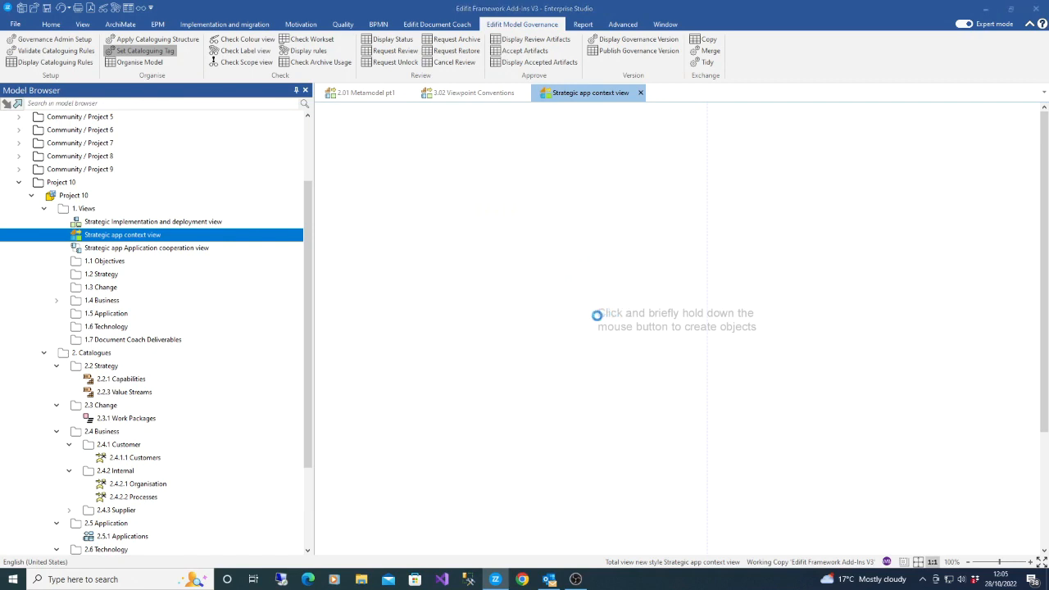
{"action": "left_click", "coordinate": [560, 319]}
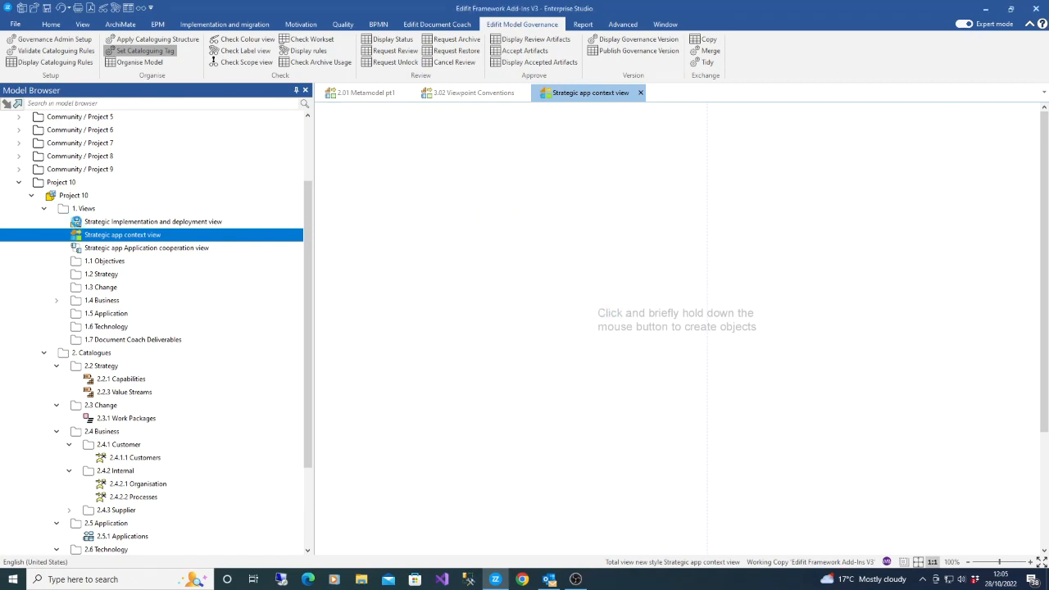
Step: Run Organise Model on the Project 10 model and close the resulting report
{"action": "left_click", "coordinate": [74, 197]}
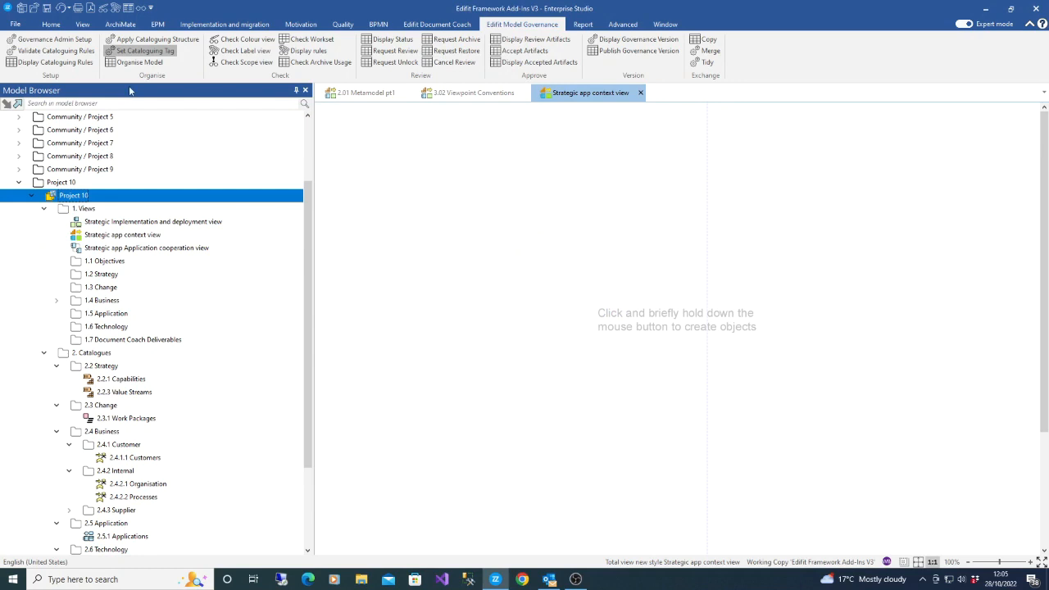
{"action": "left_click", "coordinate": [130, 63]}
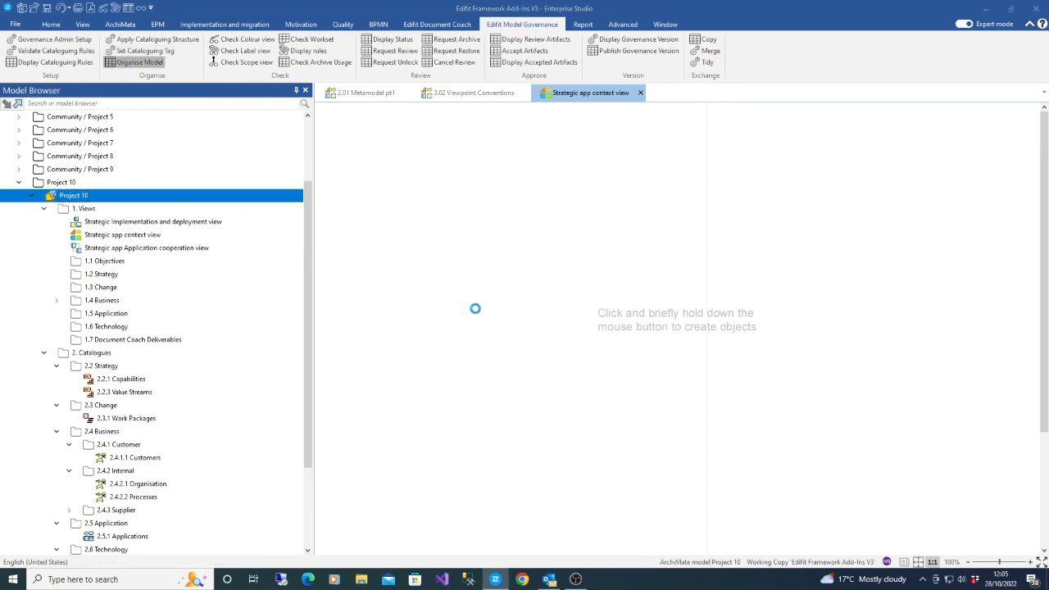
{"action": "left_click", "coordinate": [512, 314]}
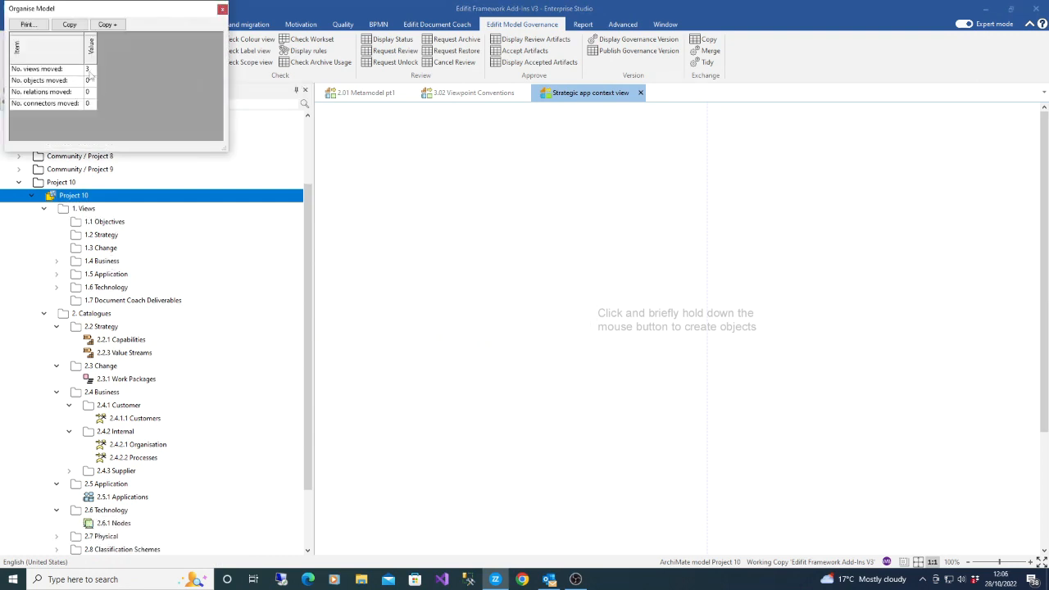
{"action": "left_click", "coordinate": [221, 11]}
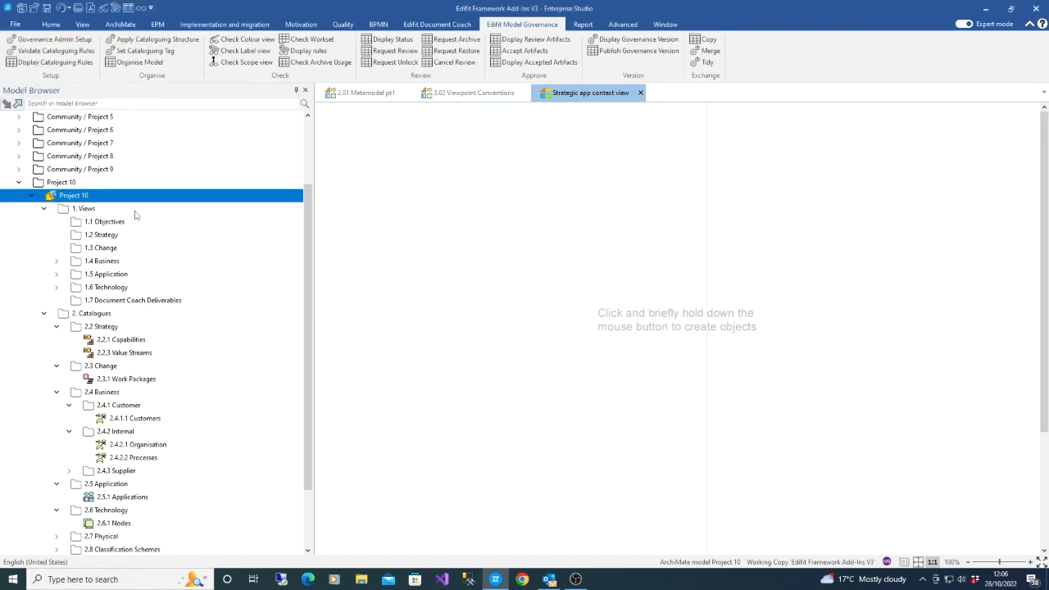
Step: Expand the 1.5 Application and 1.6 Technology view folders to check where the three strategic views were placed
{"action": "left_click", "coordinate": [56, 275]}
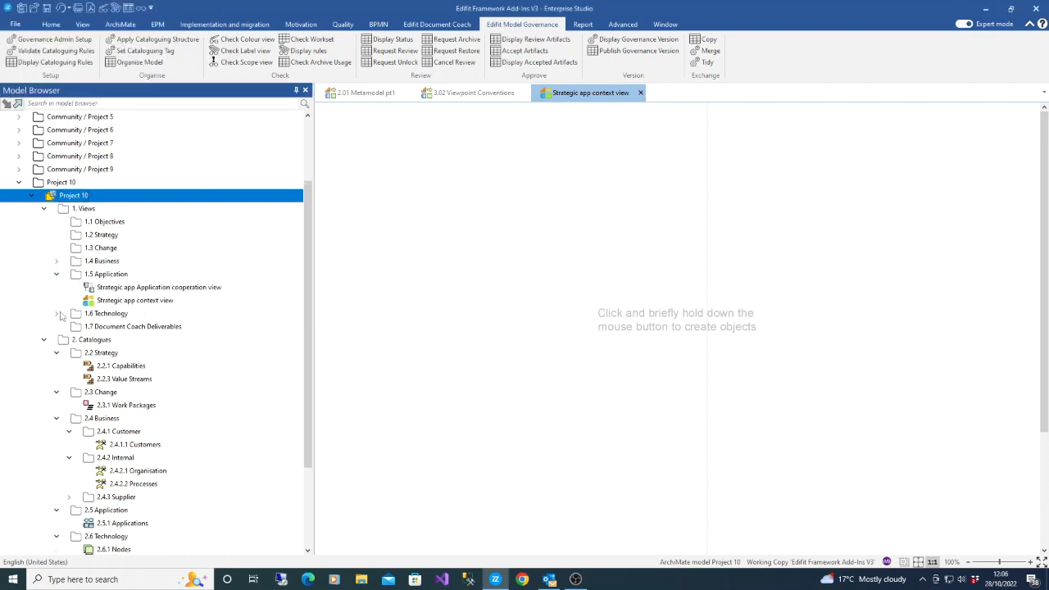
{"action": "left_click", "coordinate": [57, 313]}
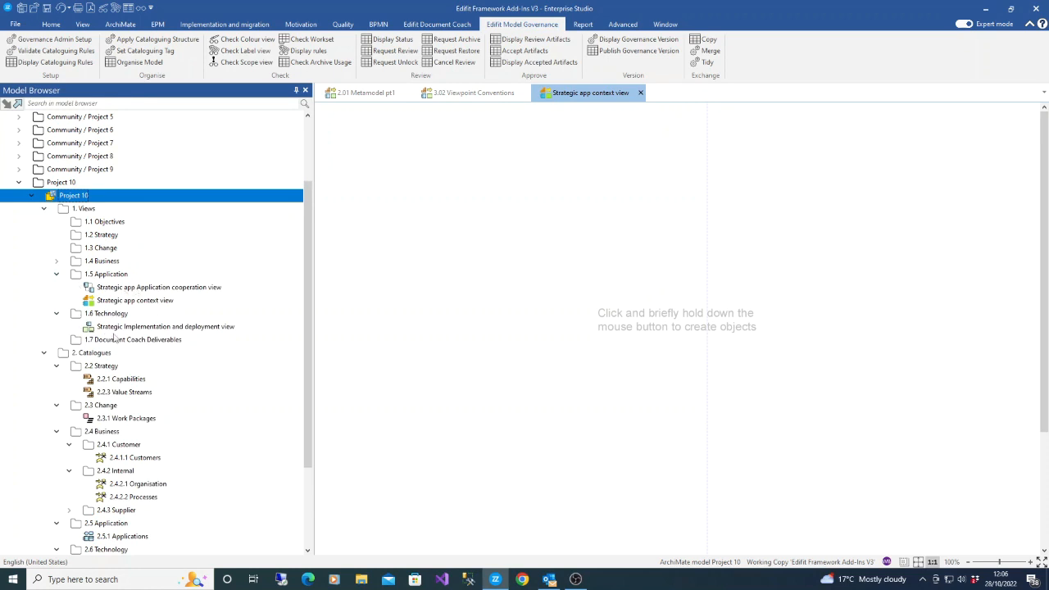
{"action": "left_click", "coordinate": [96, 300]}
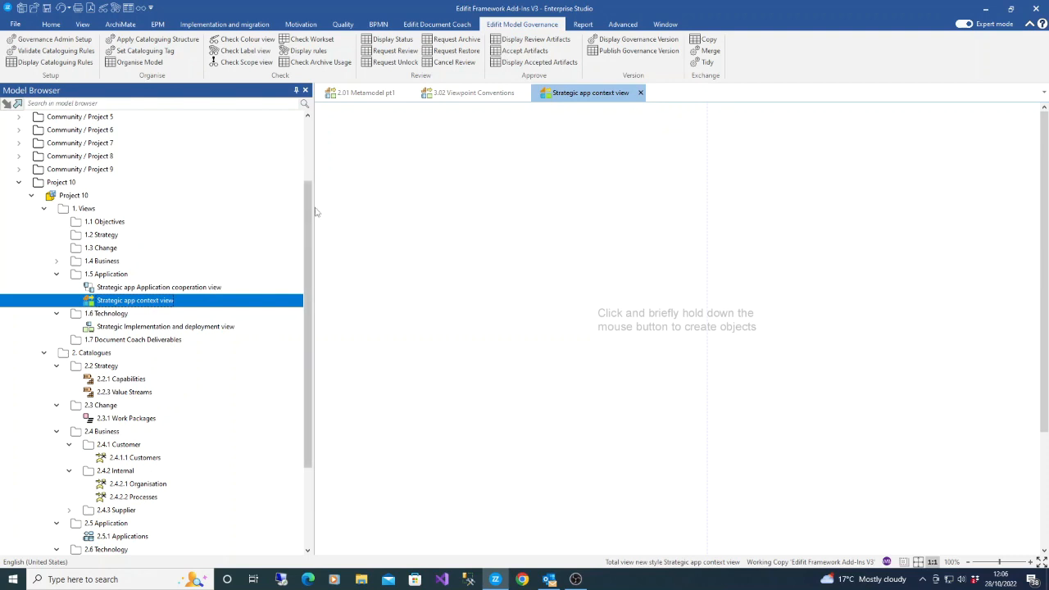
Step: Examine S Bus App, S Node, S Process and S Process Activity in the 2.01 Metamodel pt1 diagram, and return to the Strategic app context view
{"action": "left_click", "coordinate": [363, 94]}
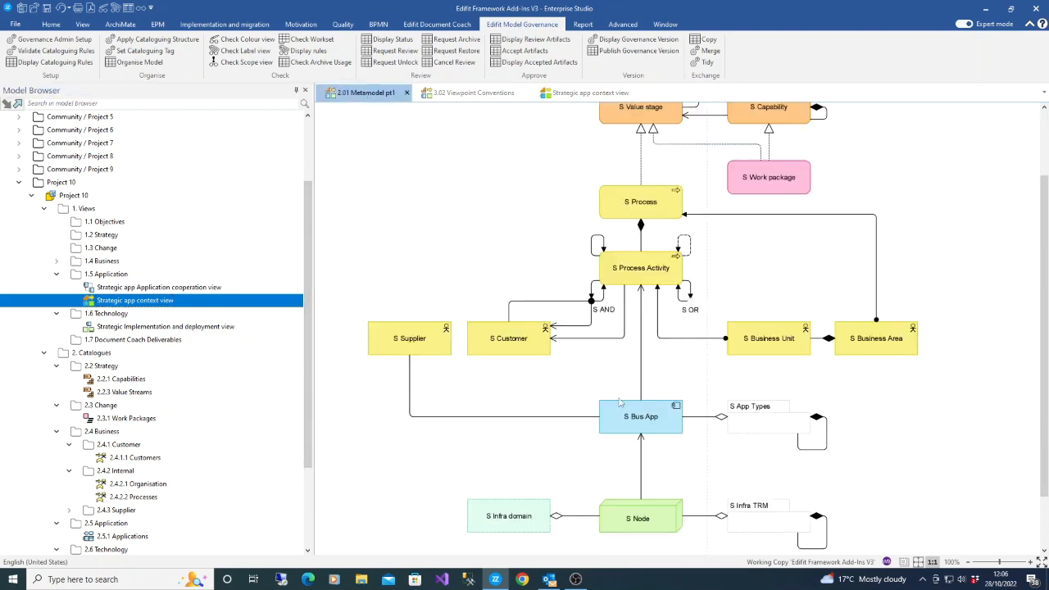
{"action": "scroll", "coordinate": [623, 400], "scroll_direction": "down", "scroll_amount": 1}
{"action": "left_click", "coordinate": [626, 399]}
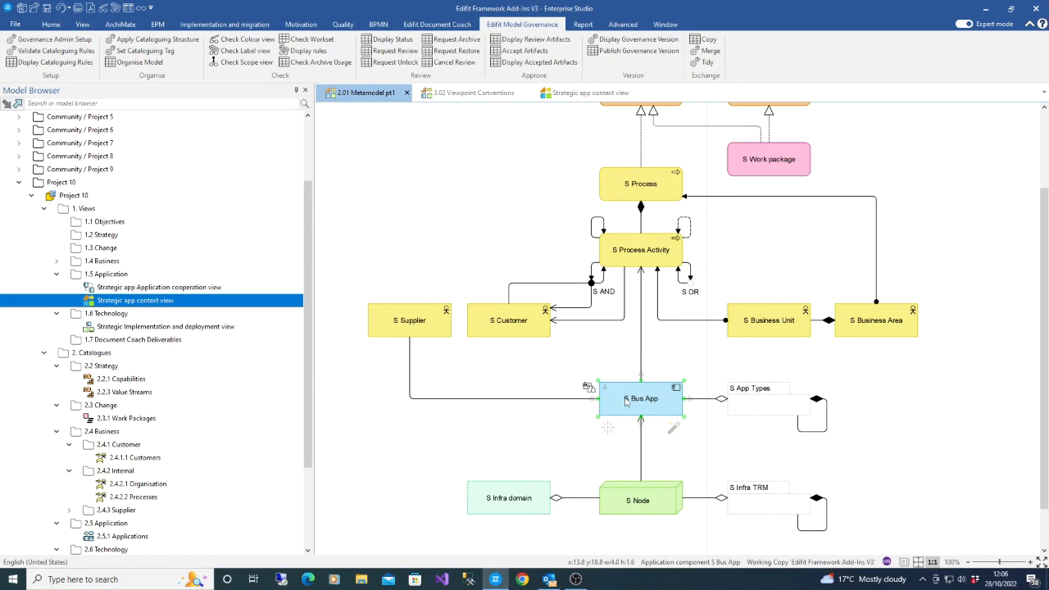
{"action": "left_click", "coordinate": [637, 503]}
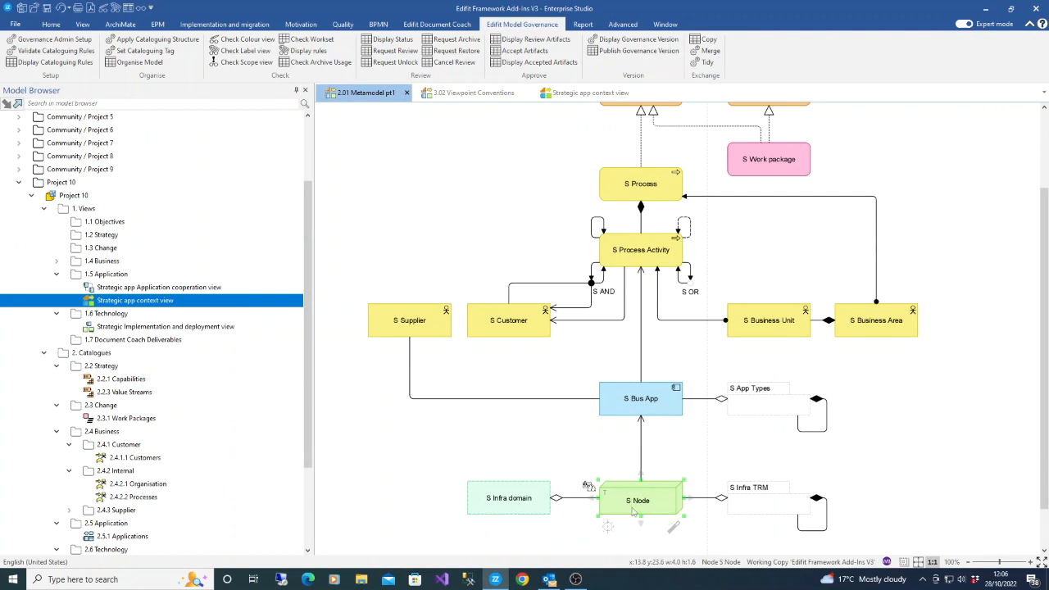
{"action": "left_click", "coordinate": [642, 361]}
{"action": "left_click", "coordinate": [641, 259]}
{"action": "left_click_drag", "start_coordinate": [582, 150], "coordinate": [575, 180]}
{"action": "left_click", "coordinate": [616, 191]}
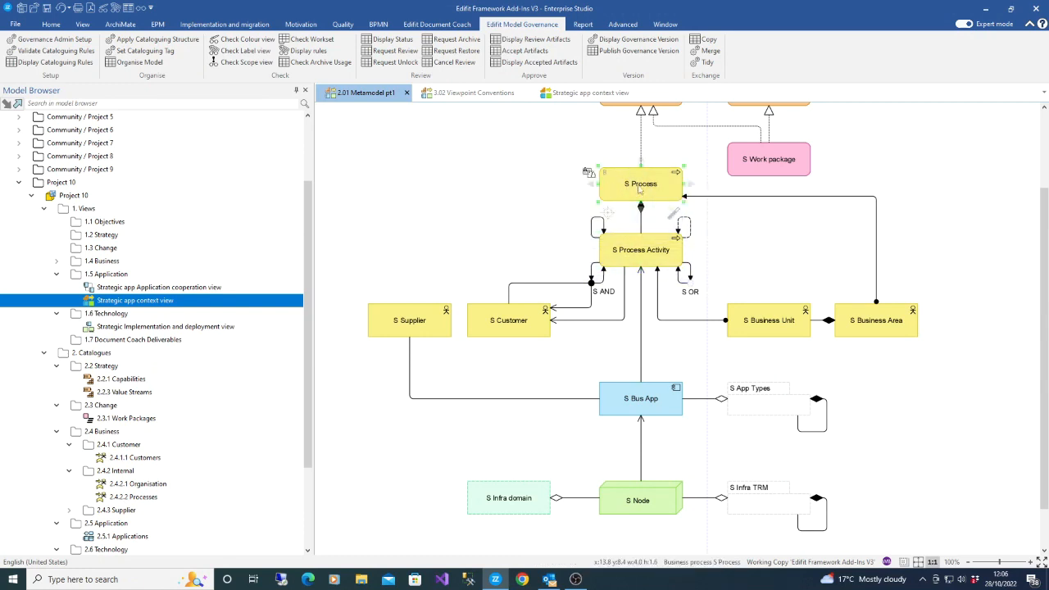
{"action": "left_click", "coordinate": [660, 264]}
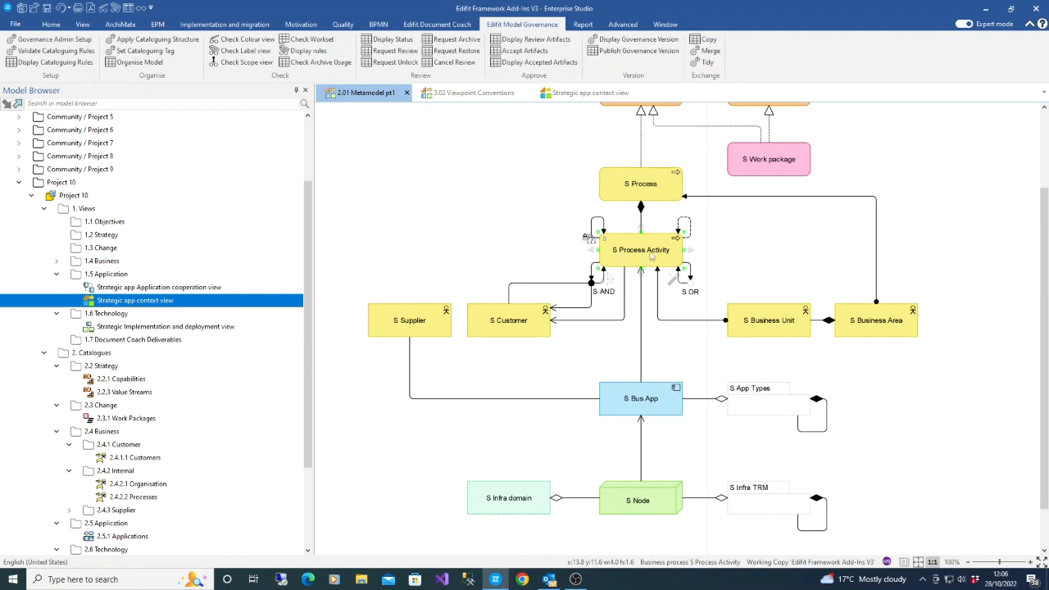
{"action": "left_click", "coordinate": [500, 248]}
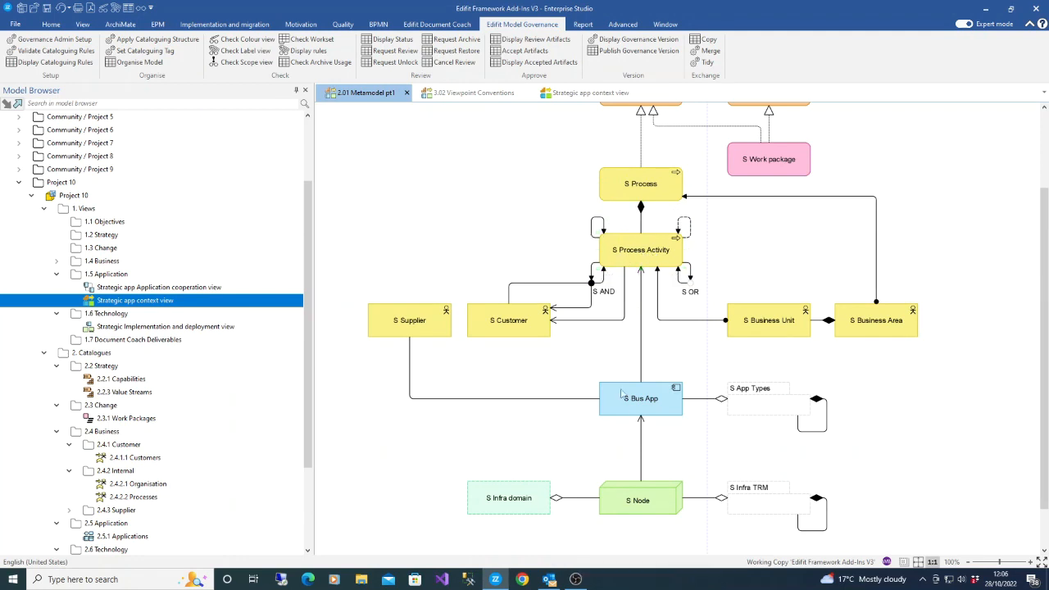
{"action": "left_click_drag", "start_coordinate": [586, 154], "coordinate": [499, 194]}
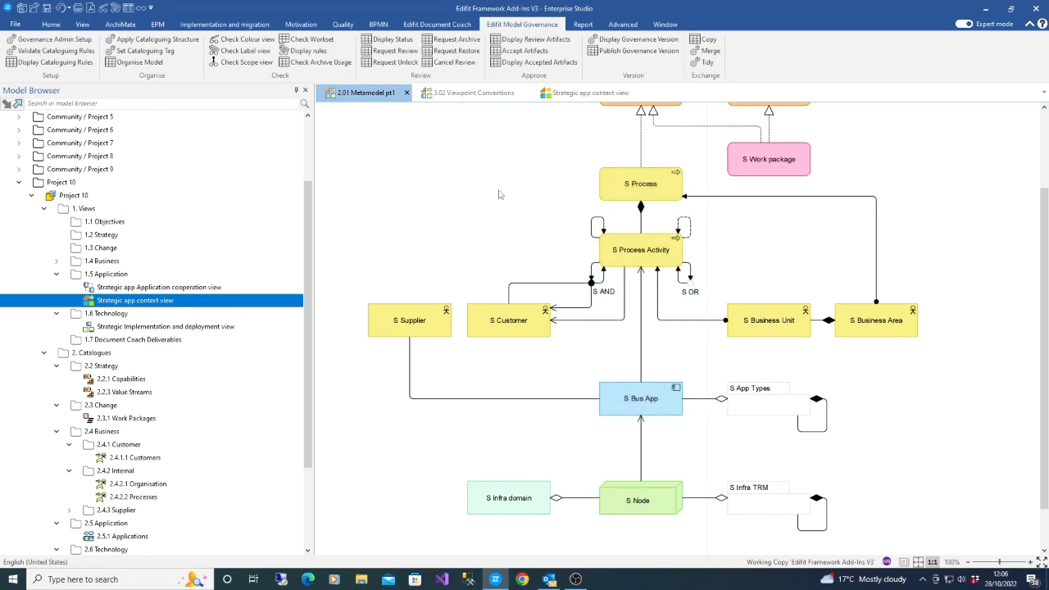
{"action": "left_click", "coordinate": [568, 95]}
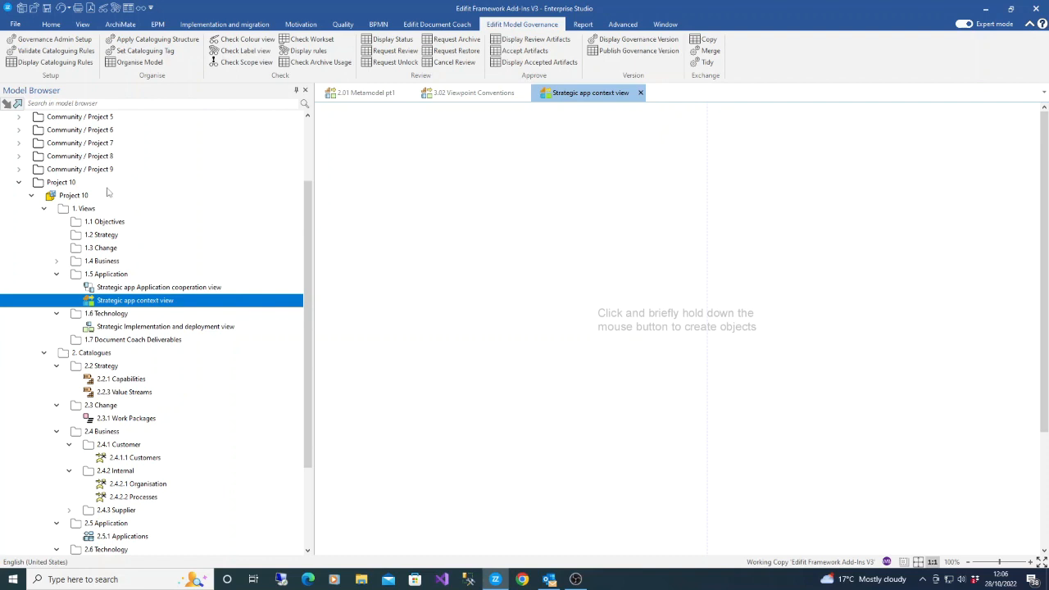
Step: Place the Gamma Platform node from the approved 3. Technical Architecture's 02.01 Technology catalogue onto the Strategic app context view
{"action": "left_click_drag", "start_coordinate": [312, 225], "coordinate": [310, 144]}
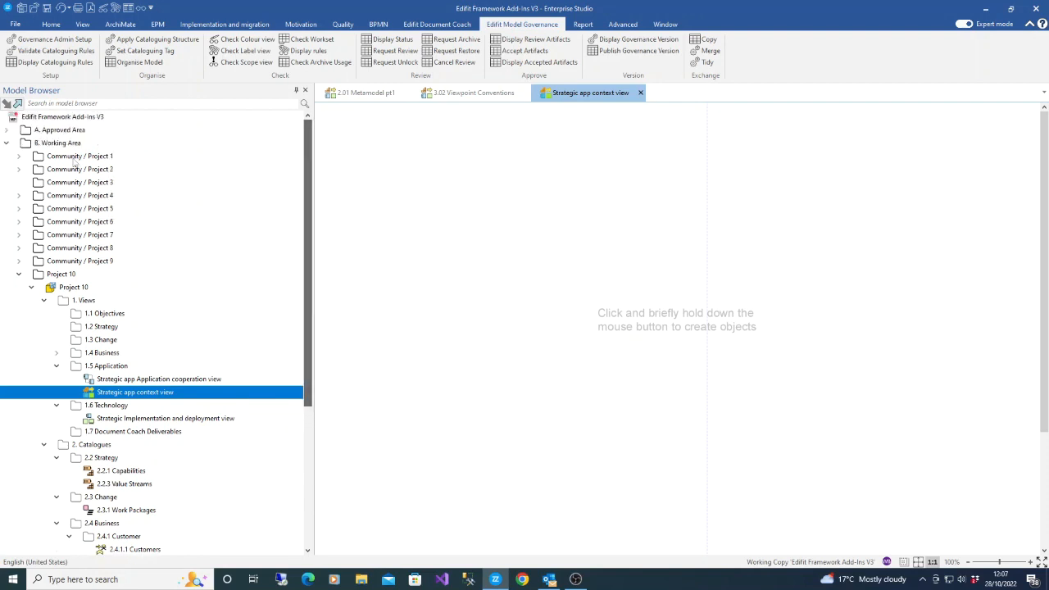
{"action": "left_click", "coordinate": [6, 143]}
{"action": "left_click", "coordinate": [7, 129]}
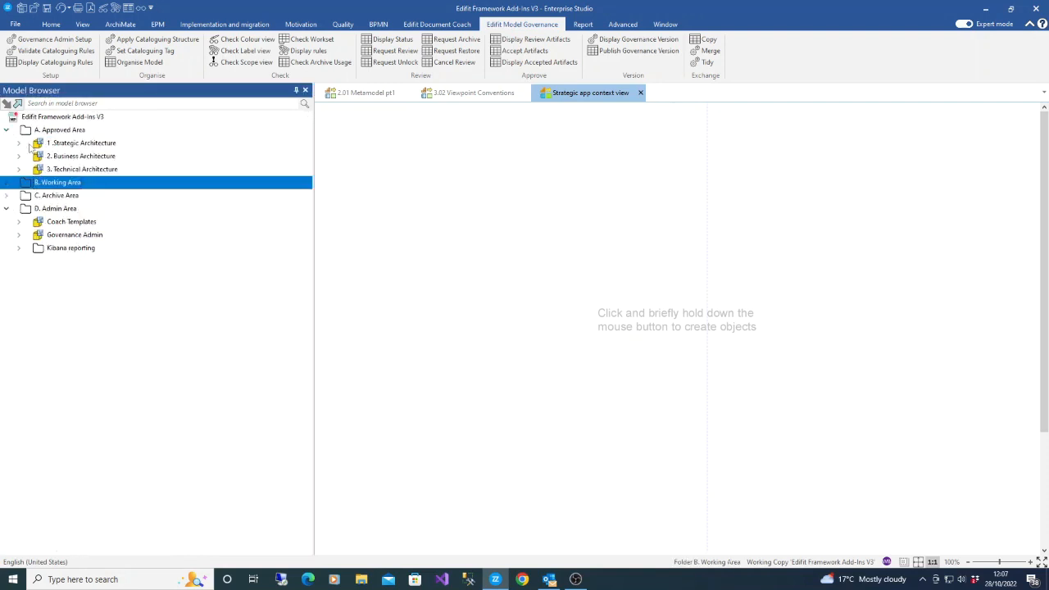
{"action": "left_click", "coordinate": [19, 169]}
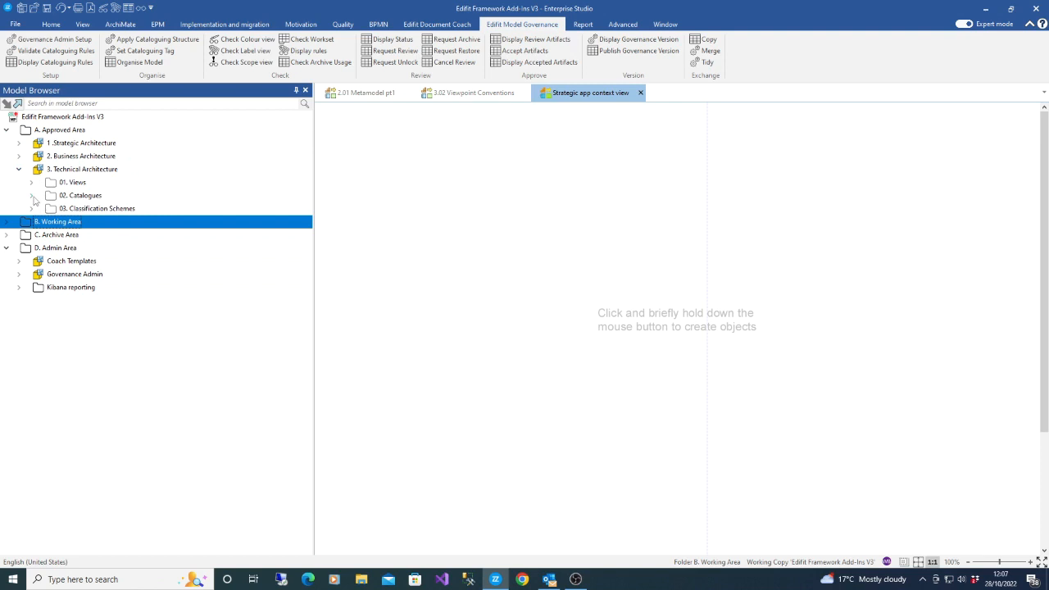
{"action": "left_click", "coordinate": [31, 195]}
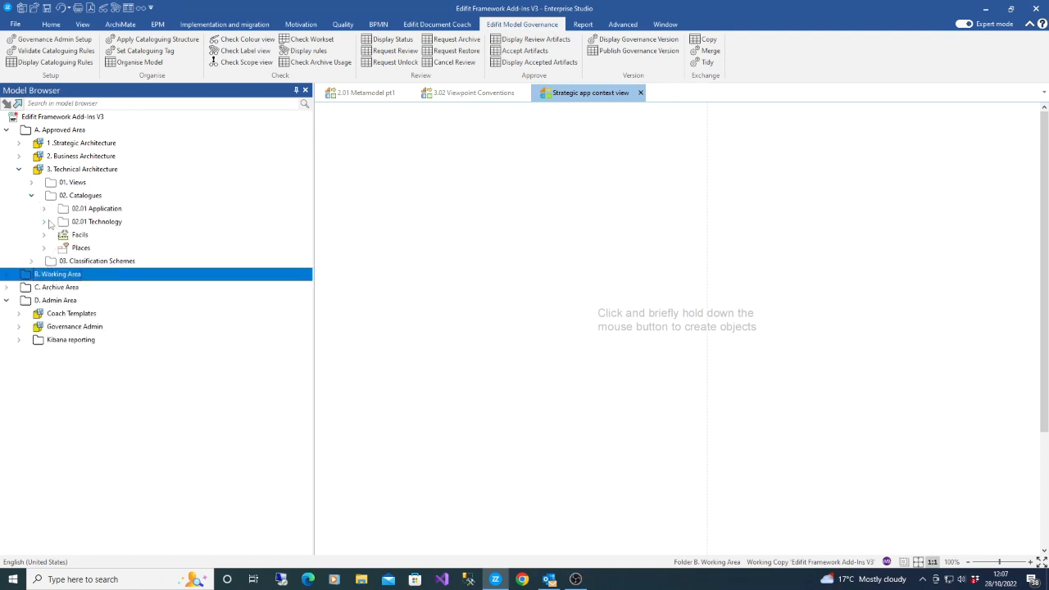
{"action": "left_click", "coordinate": [45, 222]}
{"action": "left_click", "coordinate": [57, 235]}
{"action": "left_click_drag", "start_coordinate": [97, 260], "coordinate": [439, 277]}
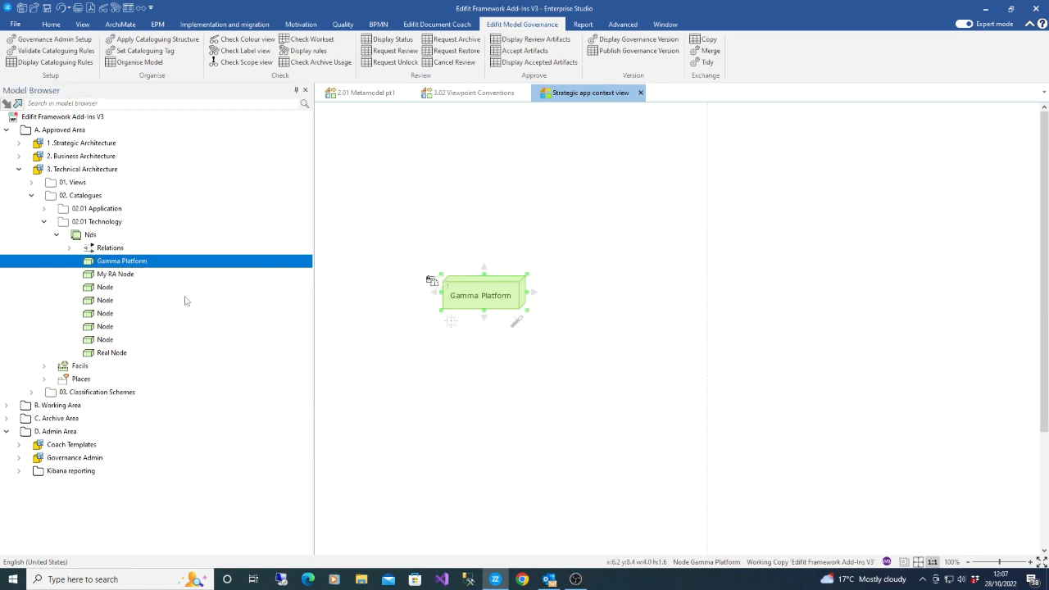
Step: Place top process from the Procs catalogue of the approved 2. Business Architecture onto the view, above Gamma Platform
{"action": "left_click", "coordinate": [24, 160]}
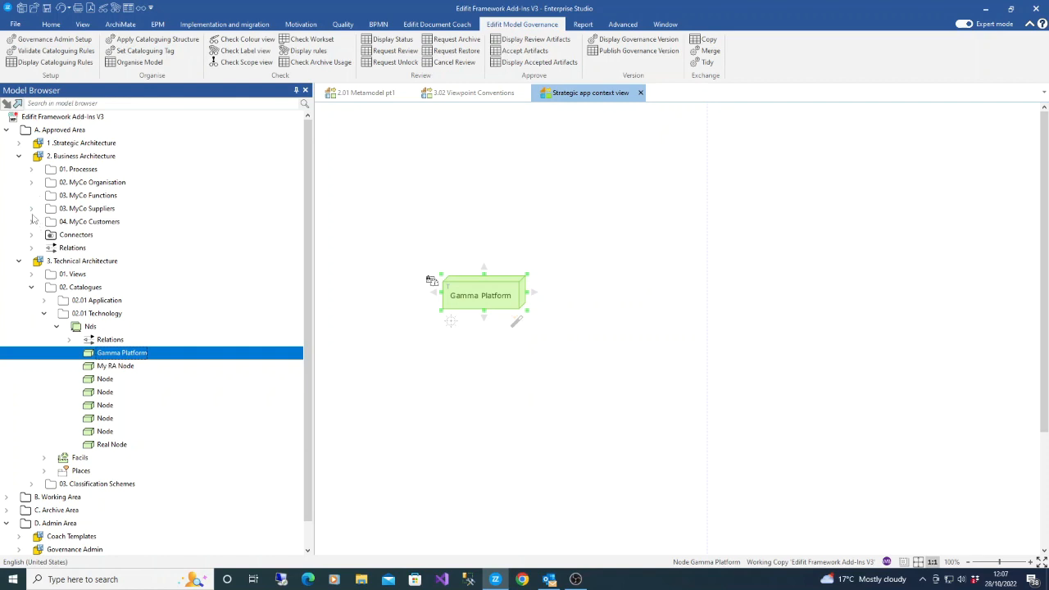
{"action": "left_click", "coordinate": [32, 170]}
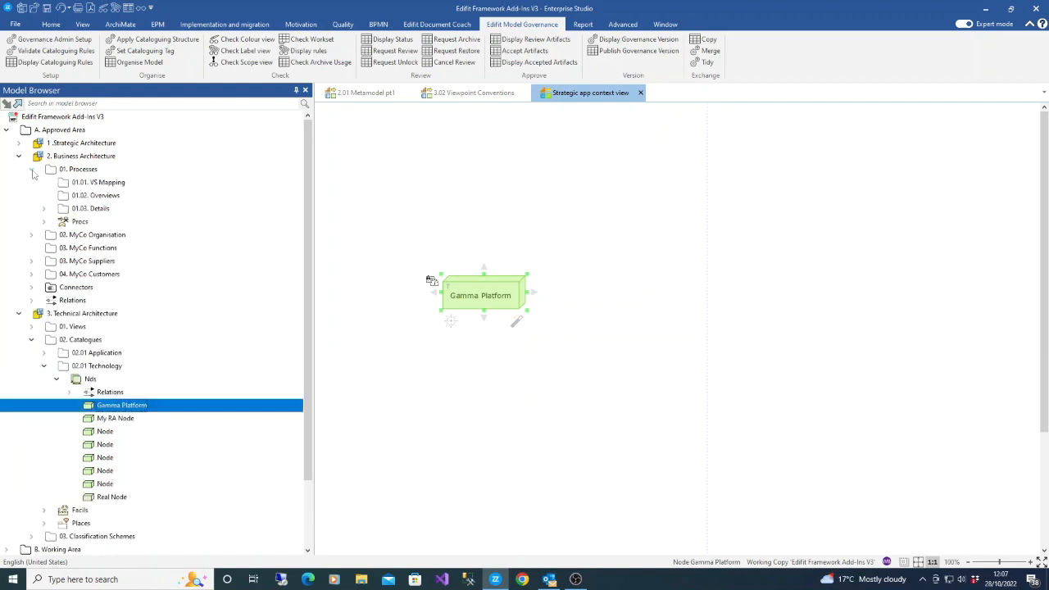
{"action": "left_click", "coordinate": [44, 222]}
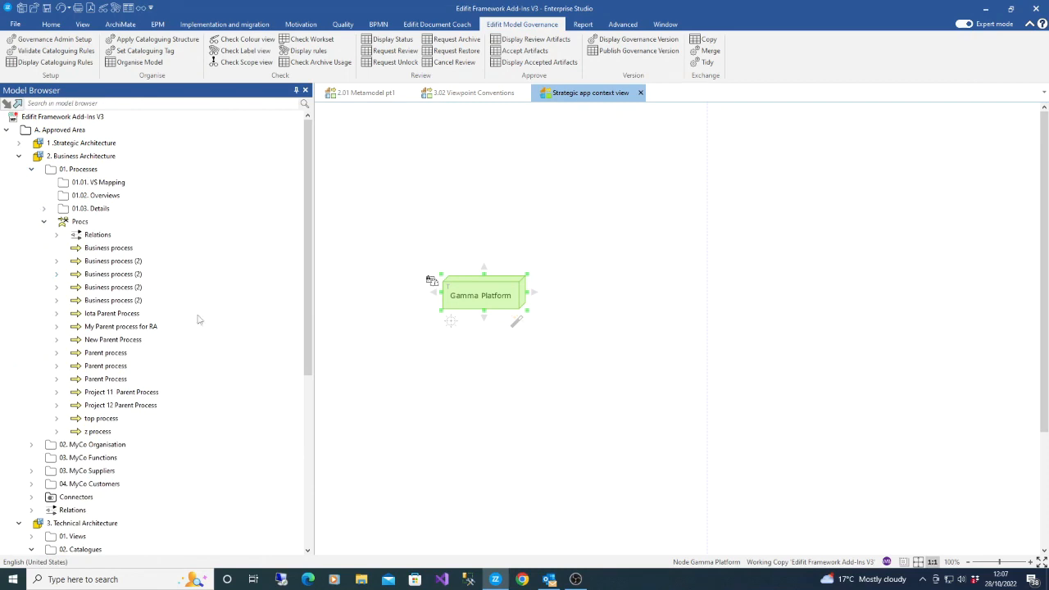
{"action": "left_click_drag", "start_coordinate": [87, 420], "coordinate": [597, 162]}
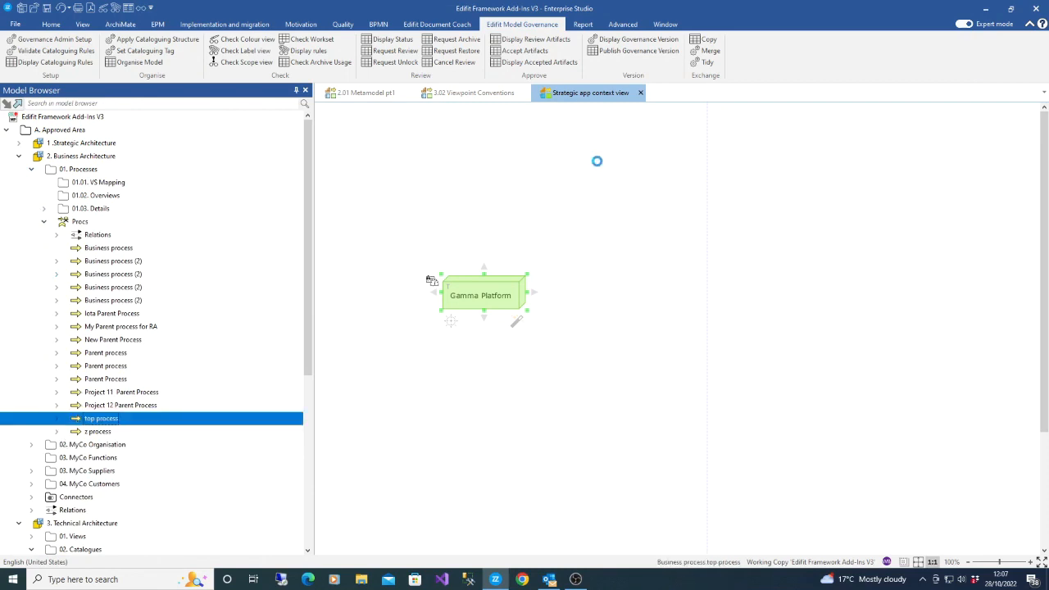
Step: Collapse the Approved Area and expand the working area down to Project 10's 1. Views folders
{"action": "left_click", "coordinate": [18, 156]}
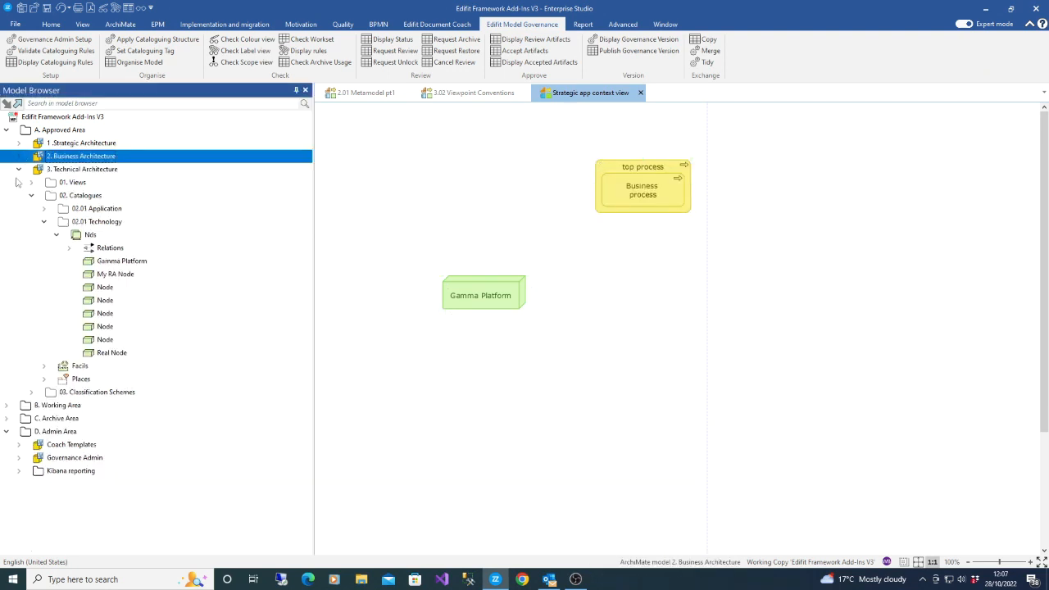
{"action": "left_click", "coordinate": [6, 129]}
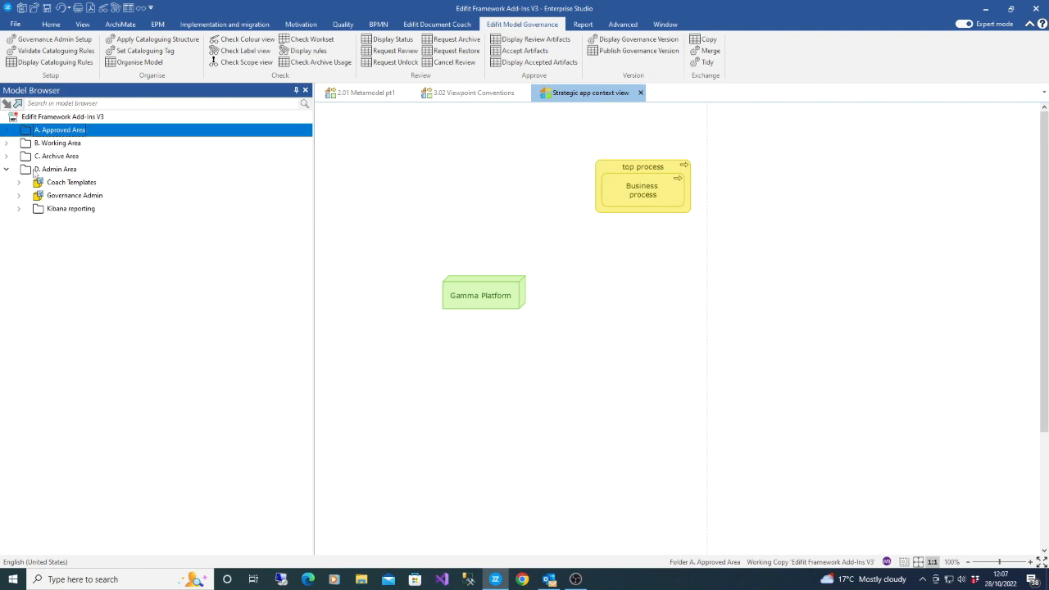
{"action": "left_click", "coordinate": [8, 143]}
{"action": "left_click", "coordinate": [18, 274]}
{"action": "left_click", "coordinate": [31, 287]}
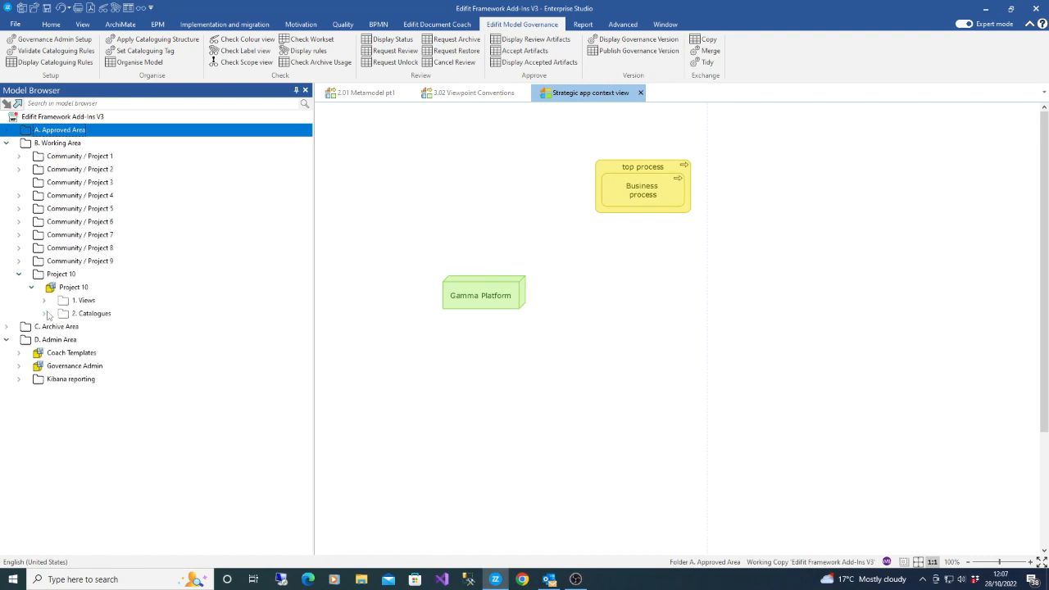
{"action": "left_click", "coordinate": [44, 301]}
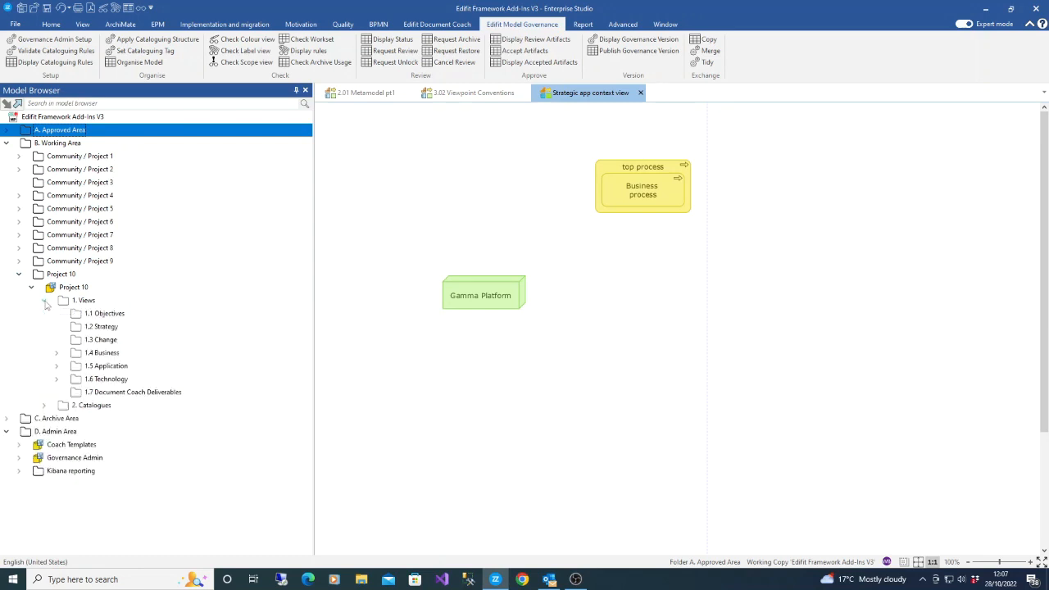
Step: Move Gamma Platform lower and add an application component named "Strategic app" above it
{"action": "left_click_drag", "start_coordinate": [503, 305], "coordinate": [483, 322]}
{"action": "left_click", "coordinate": [449, 259]}
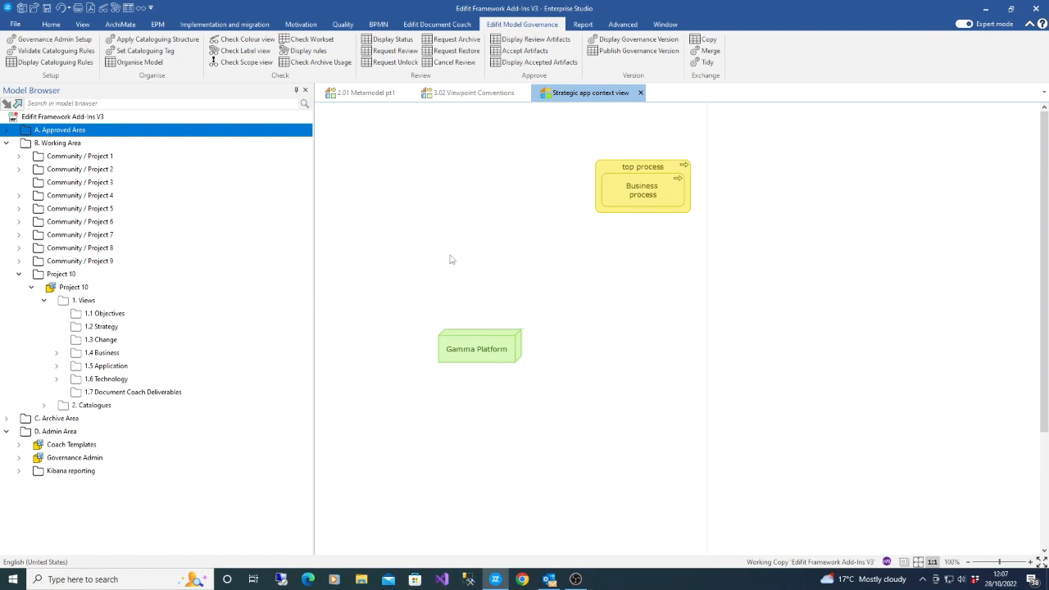
{"action": "key", "text": "space"}
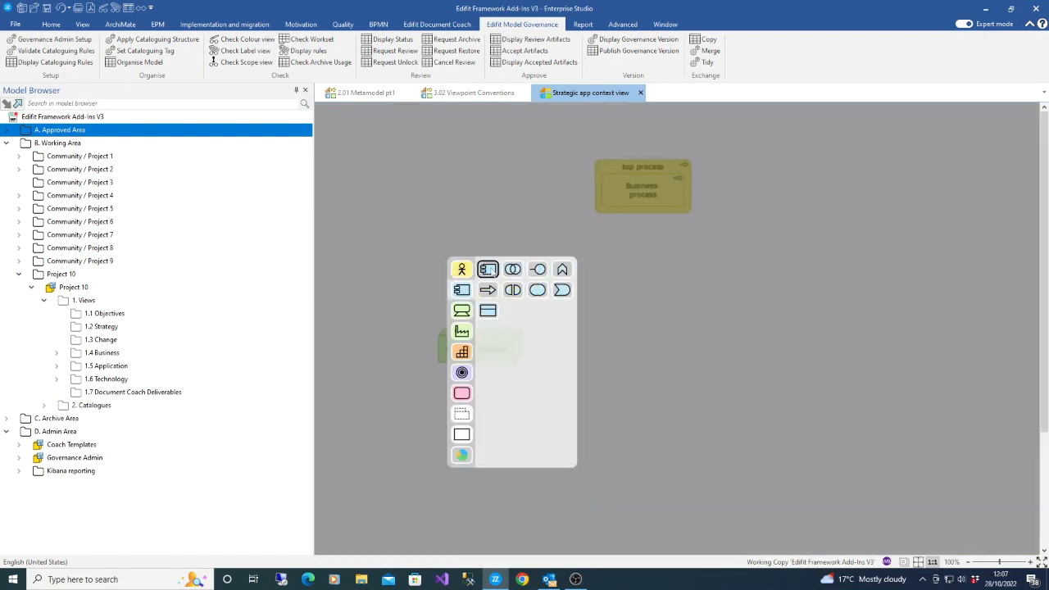
{"action": "left_click", "coordinate": [489, 268]}
{"action": "type", "text": "Strategic App"}
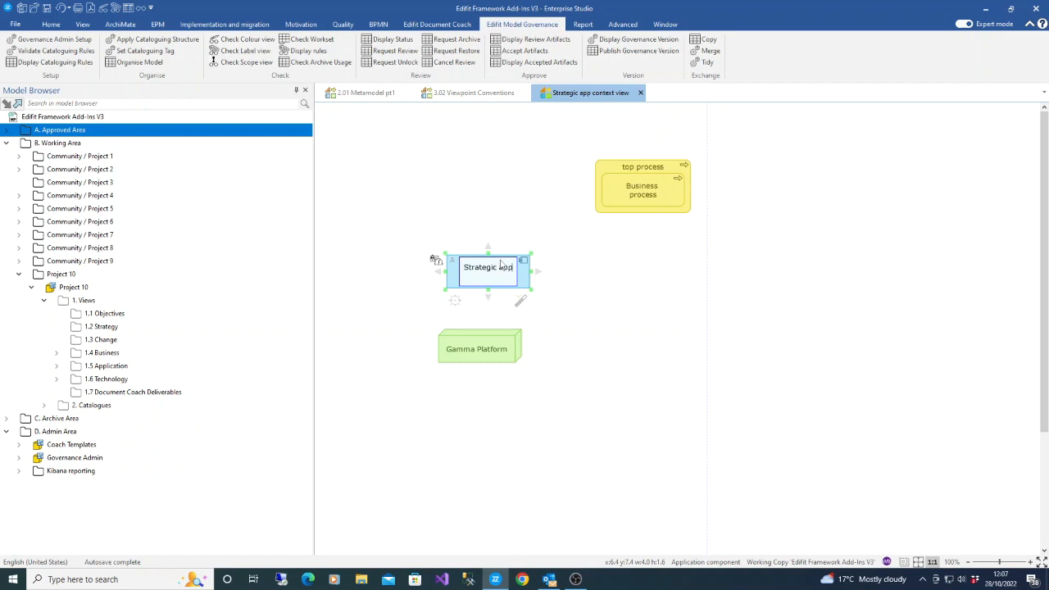
{"action": "left_click", "coordinate": [603, 269]}
Step: Create a serving relation from Gamma Platform to Strategic app
{"action": "mouse_move", "coordinate": [512, 359]}
{"action": "left_click_drag", "start_coordinate": [513, 374], "coordinate": [490, 277]}
{"action": "left_click", "coordinate": [578, 286]}
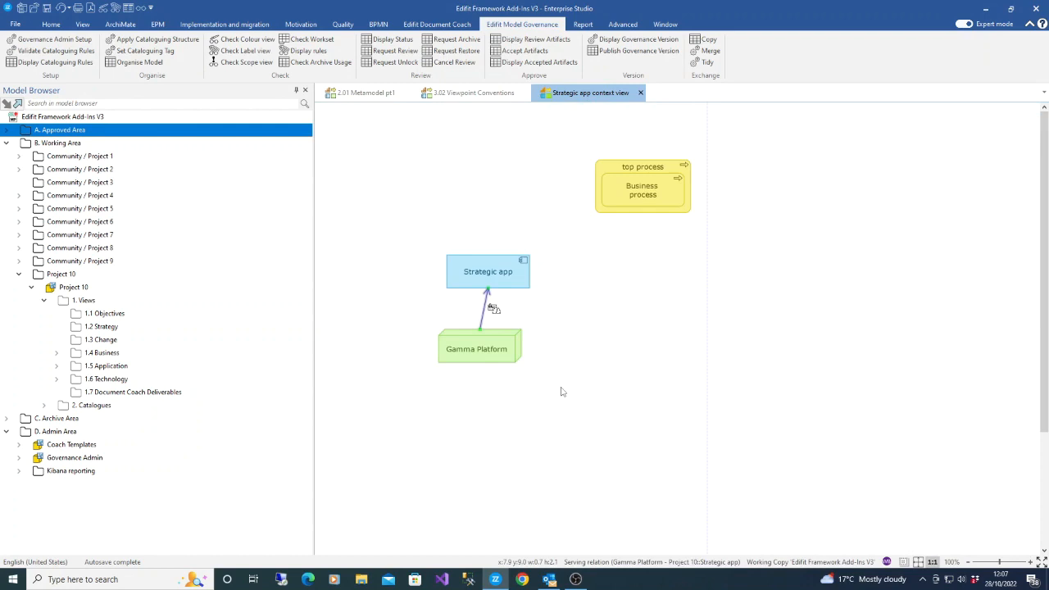
Step: Align Gamma Platform directly beneath Strategic app and move top process closer above the application
{"action": "left_click_drag", "start_coordinate": [486, 360], "coordinate": [491, 391]}
{"action": "left_click", "coordinate": [511, 274]}
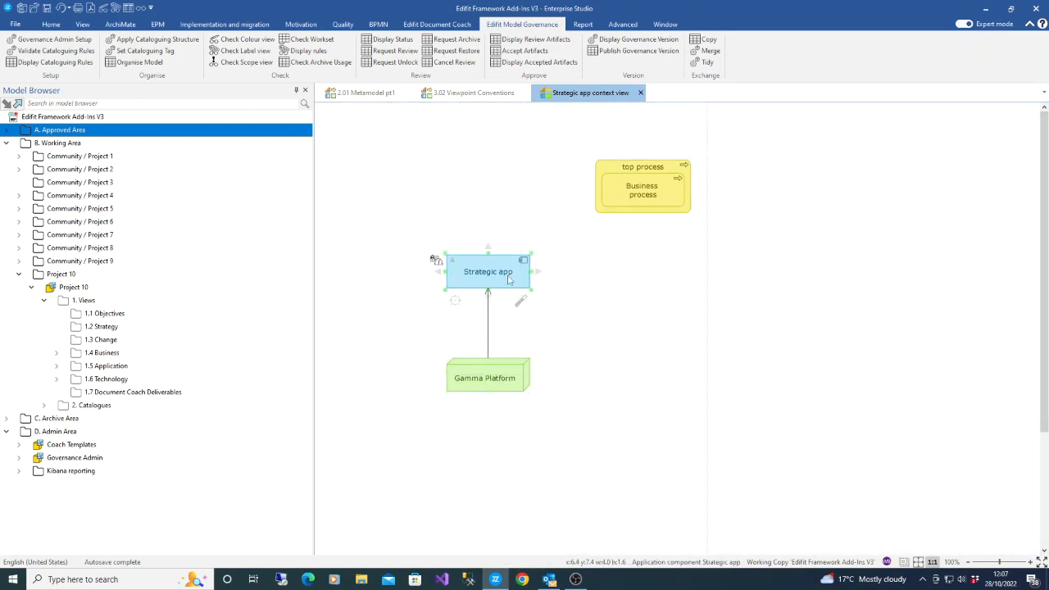
{"action": "left_click", "coordinate": [620, 315]}
{"action": "left_click_drag", "start_coordinate": [631, 173], "coordinate": [545, 153]}
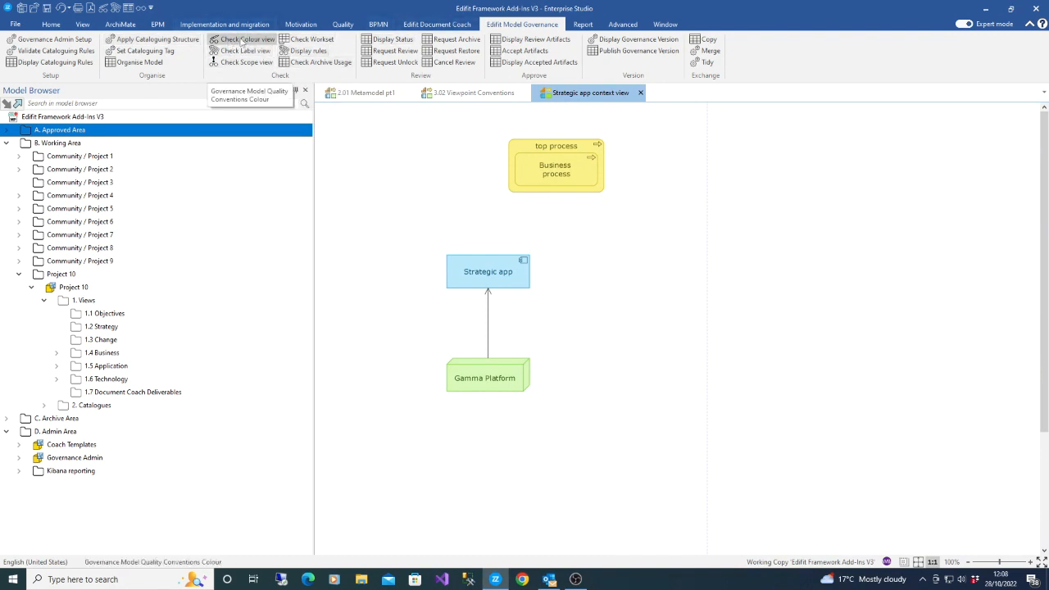
Step: Run Check Colour view on the Strategic app context view and compare Strategic app with S Bus App in 2.01 Metamodel pt1
{"action": "left_click", "coordinate": [245, 41]}
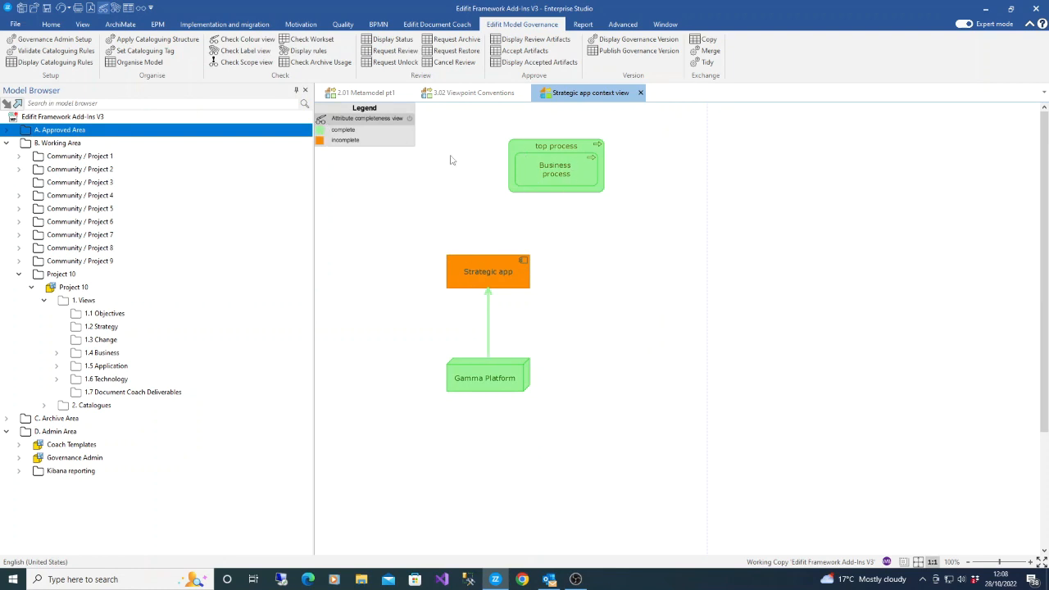
{"action": "left_click", "coordinate": [366, 94]}
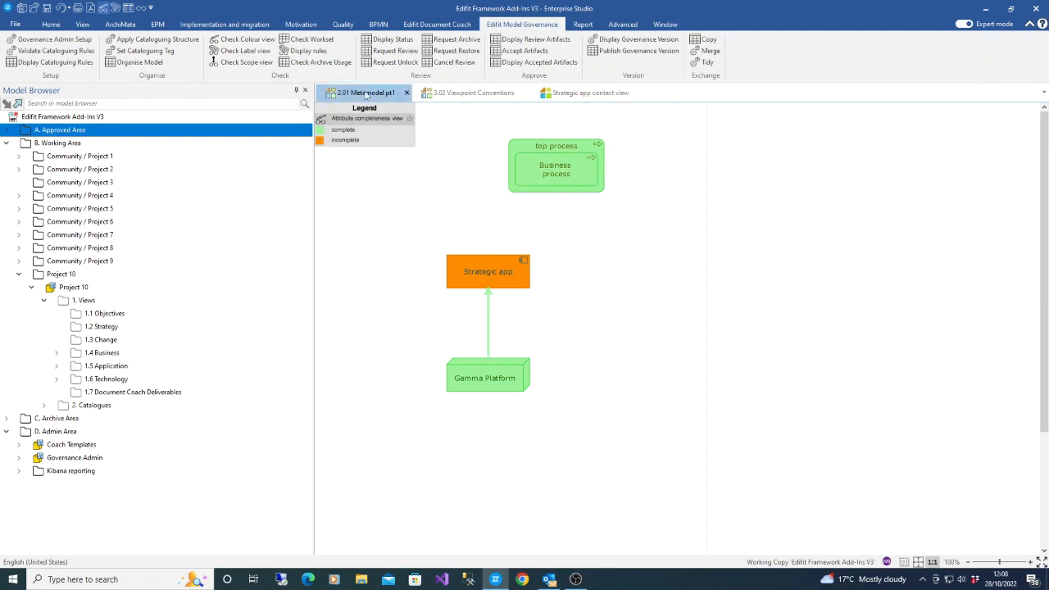
{"action": "left_click", "coordinate": [586, 93]}
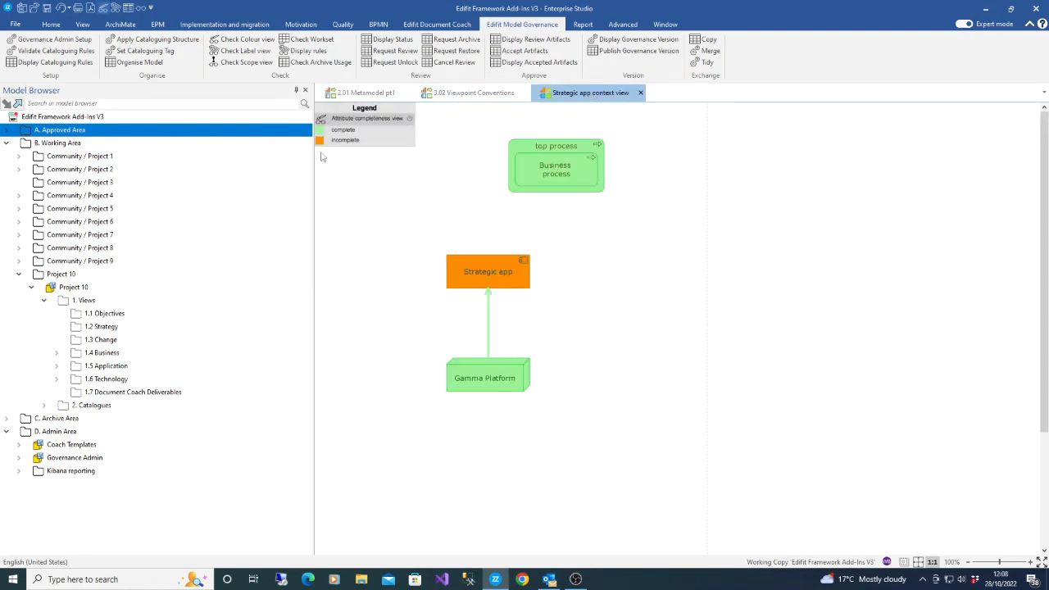
{"action": "left_click", "coordinate": [482, 279]}
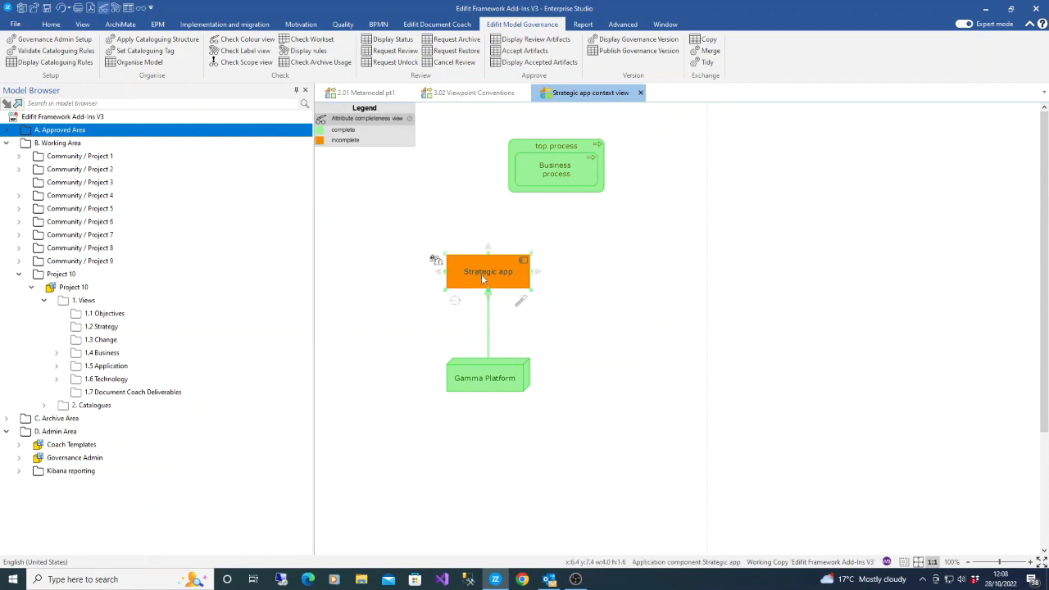
{"action": "left_click", "coordinate": [358, 93]}
{"action": "left_click", "coordinate": [629, 401]}
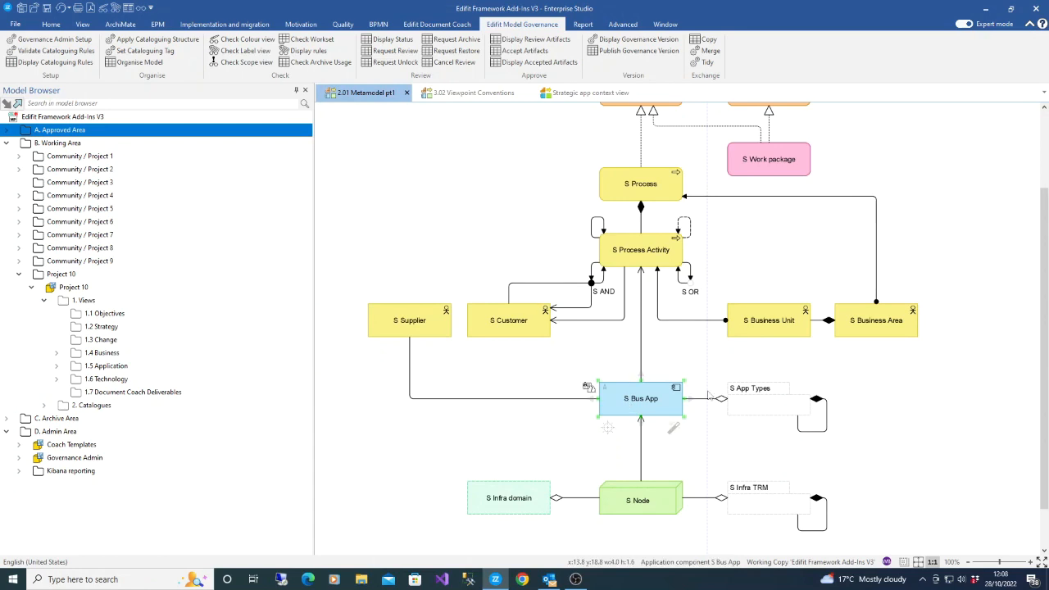
{"action": "left_click", "coordinate": [592, 93]}
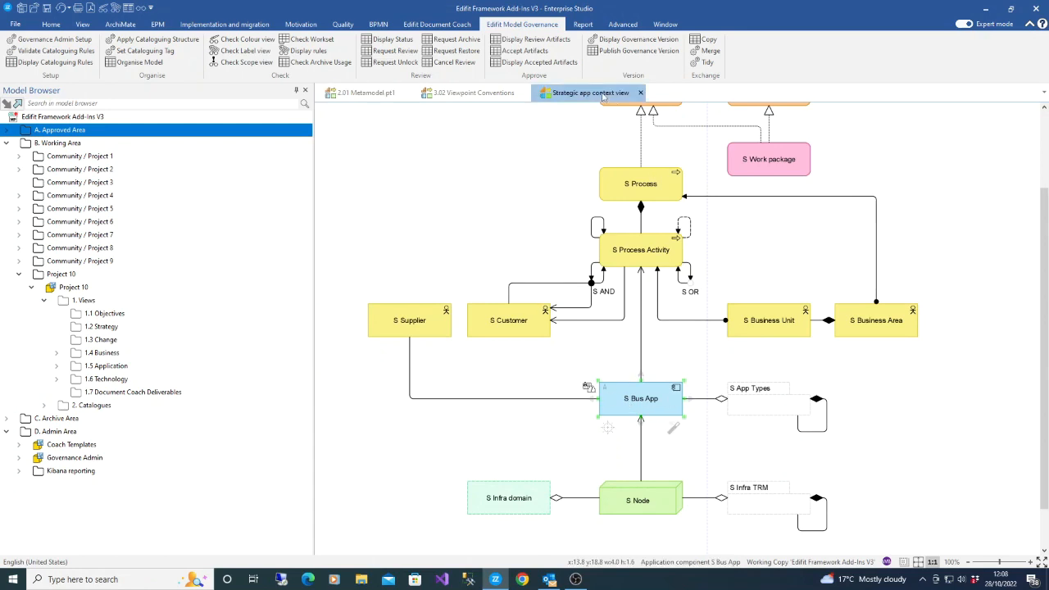
{"action": "left_click", "coordinate": [458, 227]}
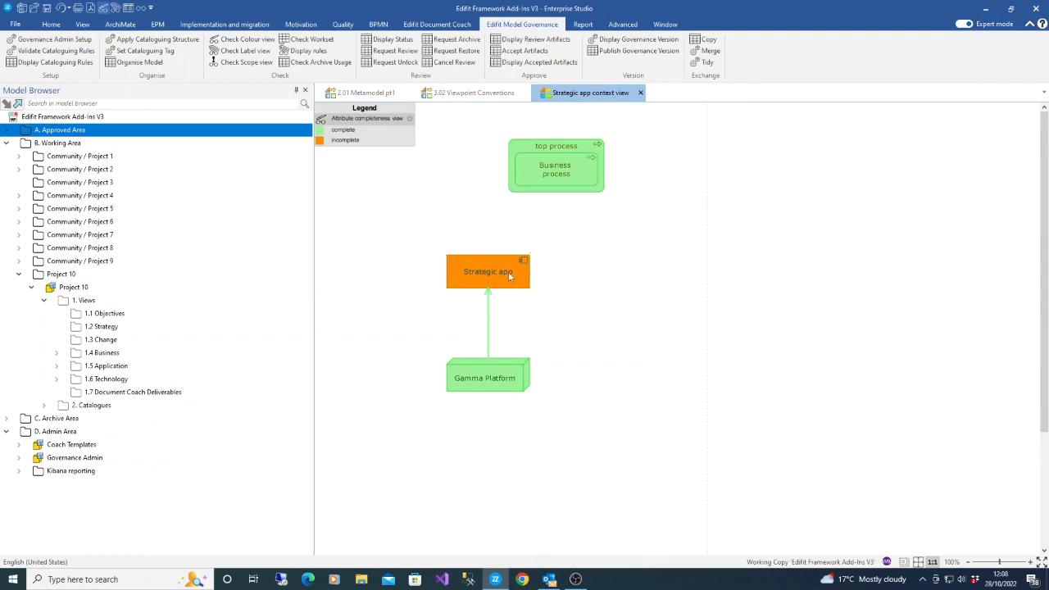
Step: Run Check Label view and examine which attributes and relations are missing from Strategic app
{"action": "left_click", "coordinate": [242, 51]}
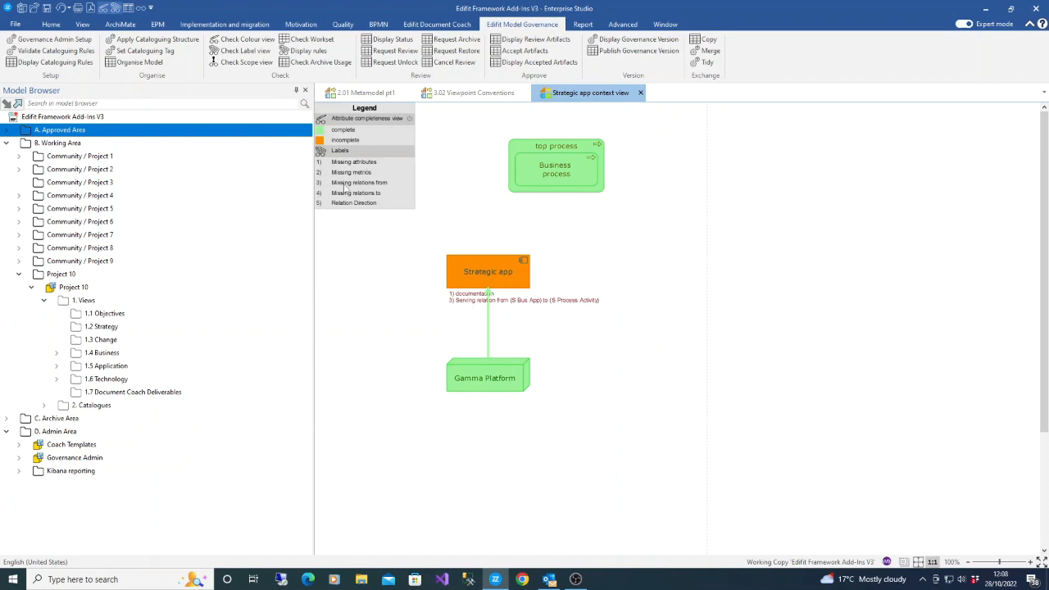
{"action": "left_click", "coordinate": [508, 275]}
{"action": "left_click", "coordinate": [529, 314]}
Step: Enter "strategic app..." as the documentation of the Strategic app component, then close the documentation
{"action": "left_click", "coordinate": [518, 277]}
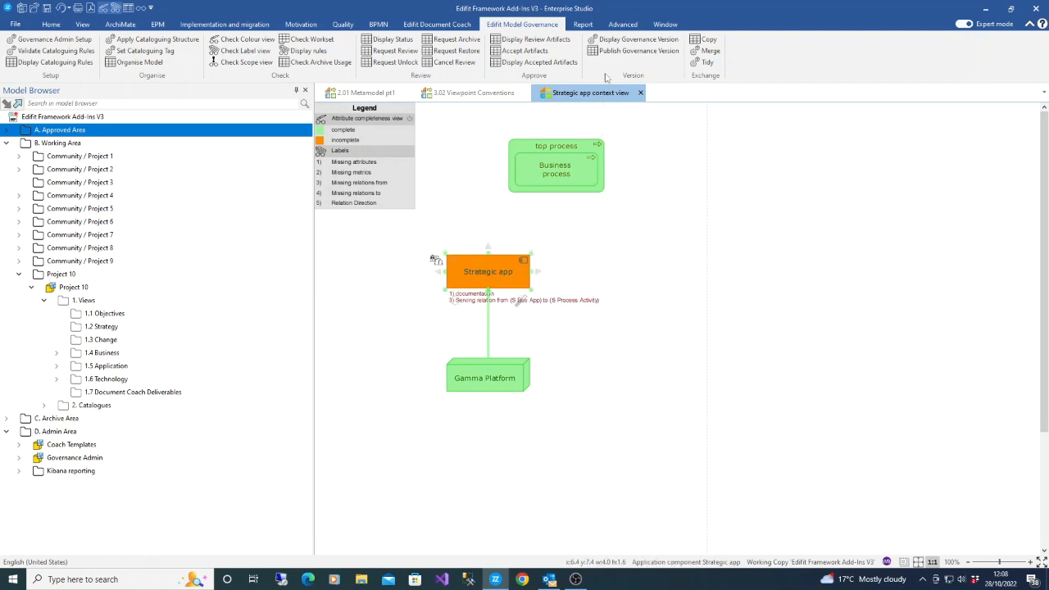
{"action": "left_click", "coordinate": [664, 24]}
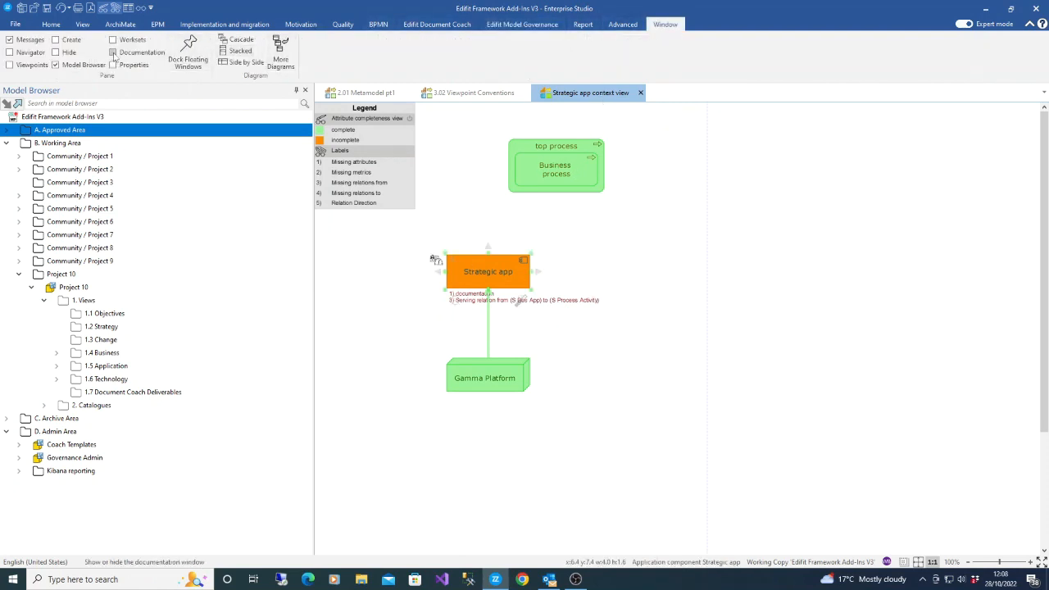
{"action": "left_click", "coordinate": [113, 52]}
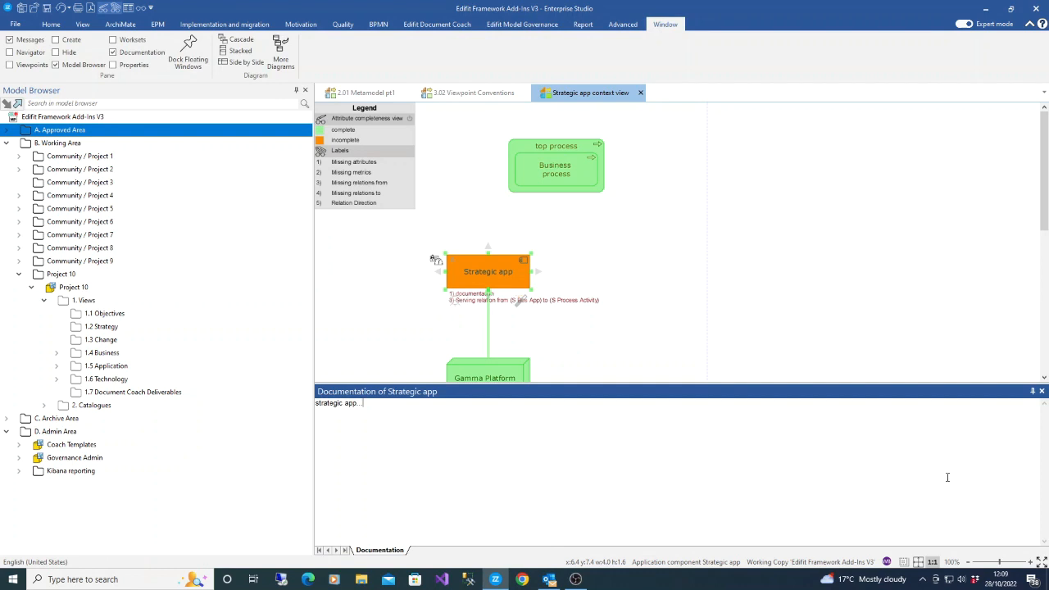
{"action": "left_click", "coordinate": [1041, 391]}
{"action": "left_click", "coordinate": [638, 322]}
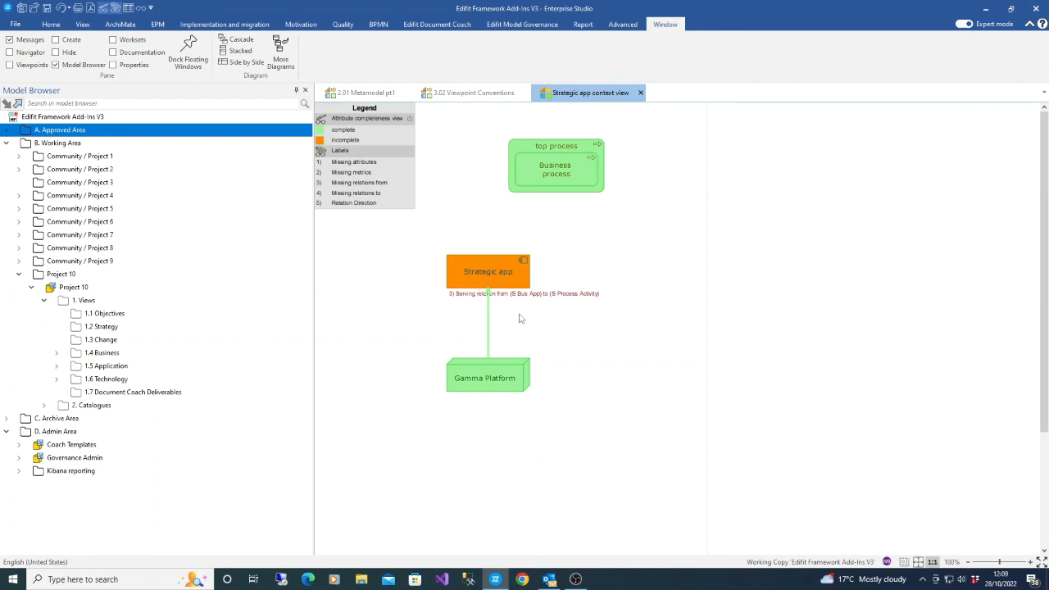
Step: Create a serving relation from Strategic app to the Business process inside top process, and turn off the colour and label checks
{"action": "left_click_drag", "start_coordinate": [507, 279], "coordinate": [549, 179]}
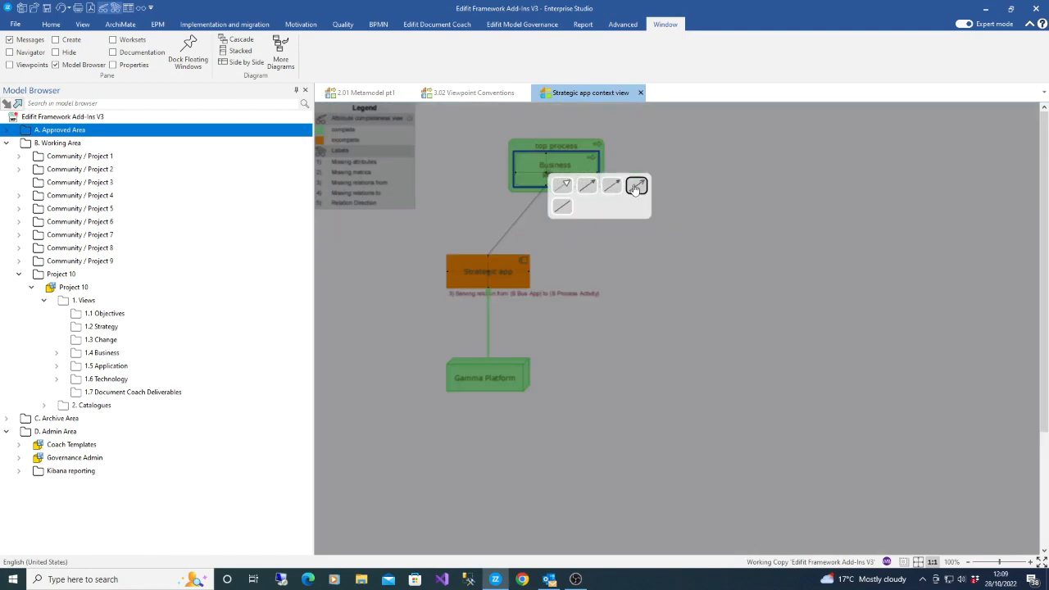
{"action": "left_click", "coordinate": [636, 184]}
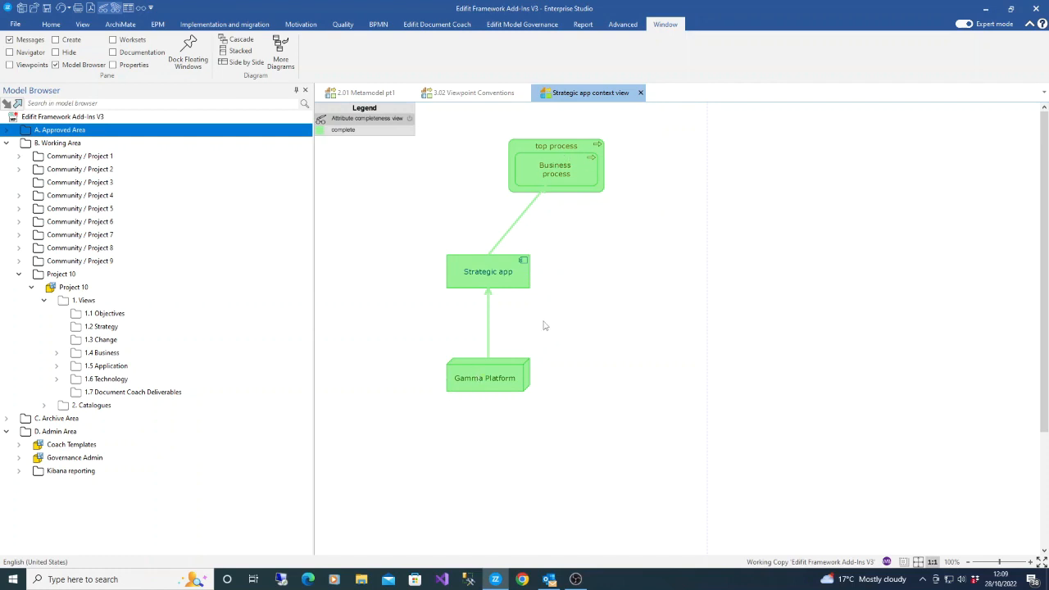
{"action": "left_click", "coordinate": [115, 8]}
Step: Add a business interface to the right of Strategic app and switch to the 2.01 Metamodel pt1 diagram for comparison
{"action": "left_click", "coordinate": [696, 237]}
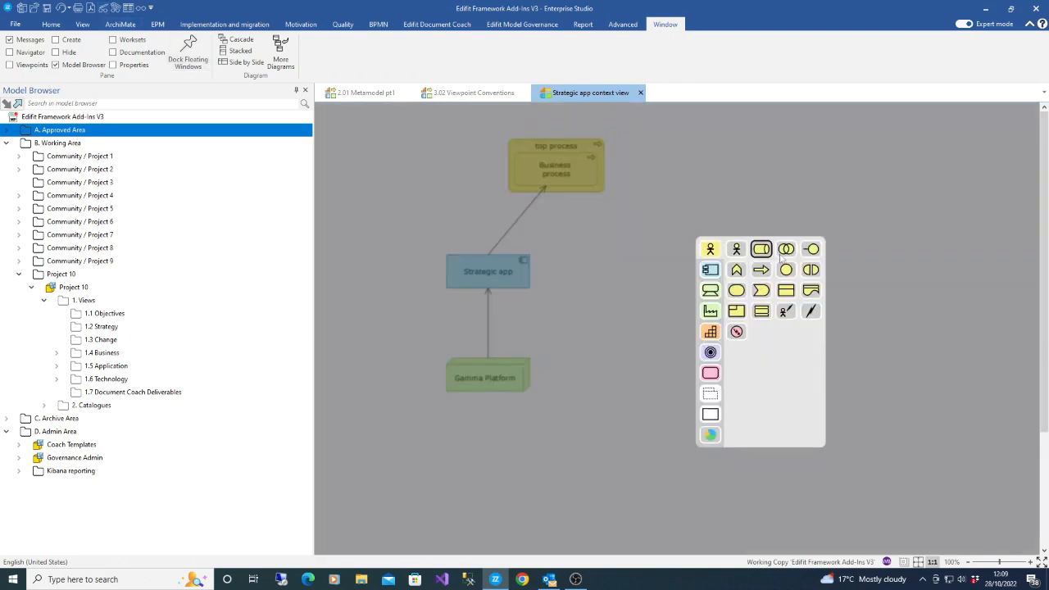
{"action": "left_click", "coordinate": [811, 248]}
{"action": "left_click", "coordinate": [700, 352]}
{"action": "left_click_drag", "start_coordinate": [736, 262], "coordinate": [723, 262]}
{"action": "left_click", "coordinate": [357, 92]}
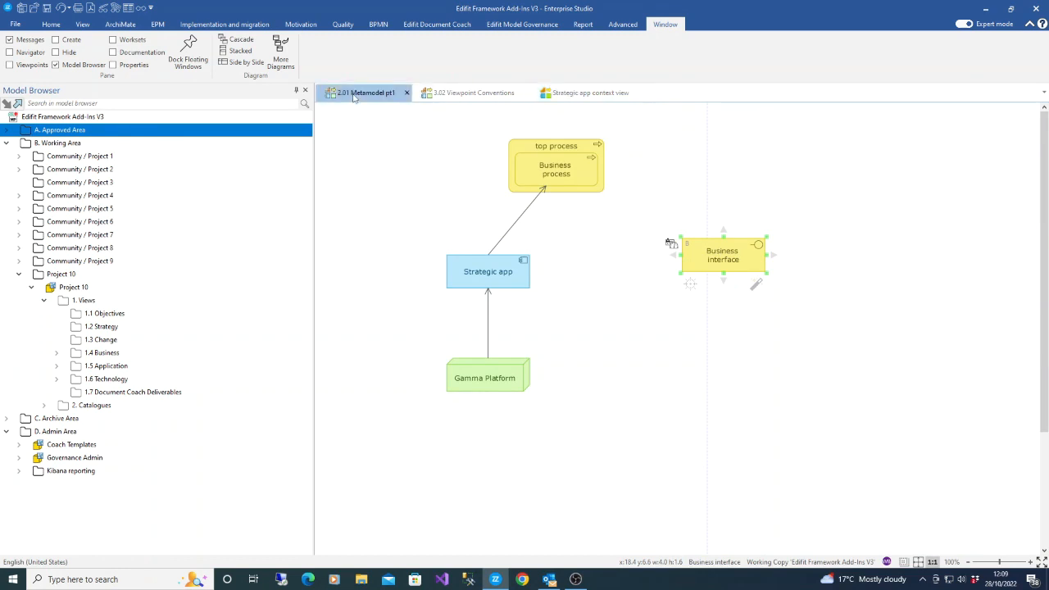
Step: Look through the 2.01 Metamodel pt1 diagram for a business interface, and return to the Strategic app context view
{"action": "scroll", "coordinate": [668, 150], "scroll_direction": "down", "scroll_amount": 2}
{"action": "scroll", "coordinate": [691, 329], "scroll_direction": "up", "scroll_amount": 4}
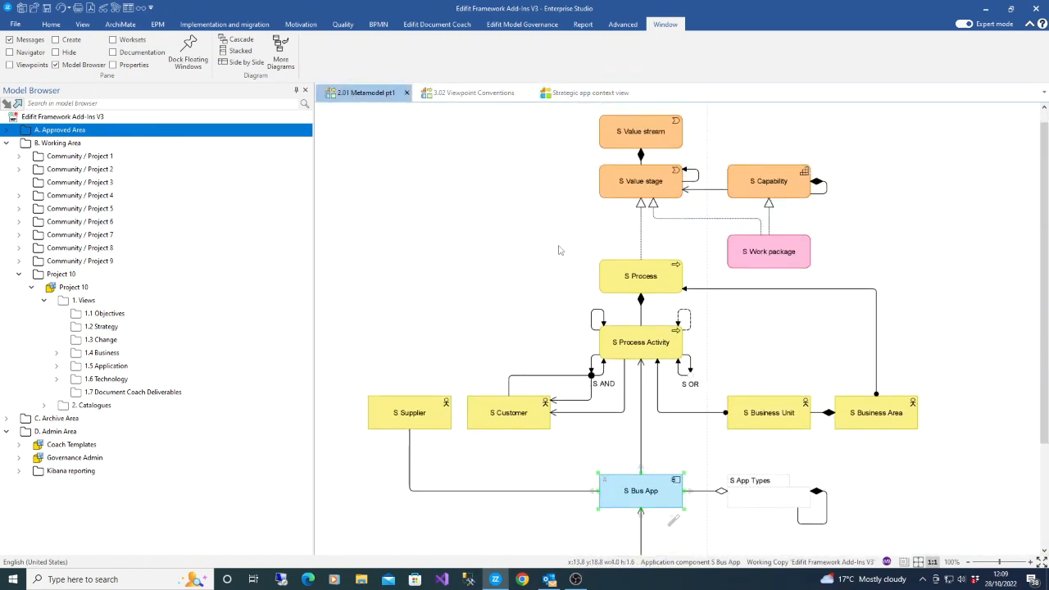
{"action": "left_click", "coordinate": [566, 96]}
{"action": "left_click", "coordinate": [421, 185]}
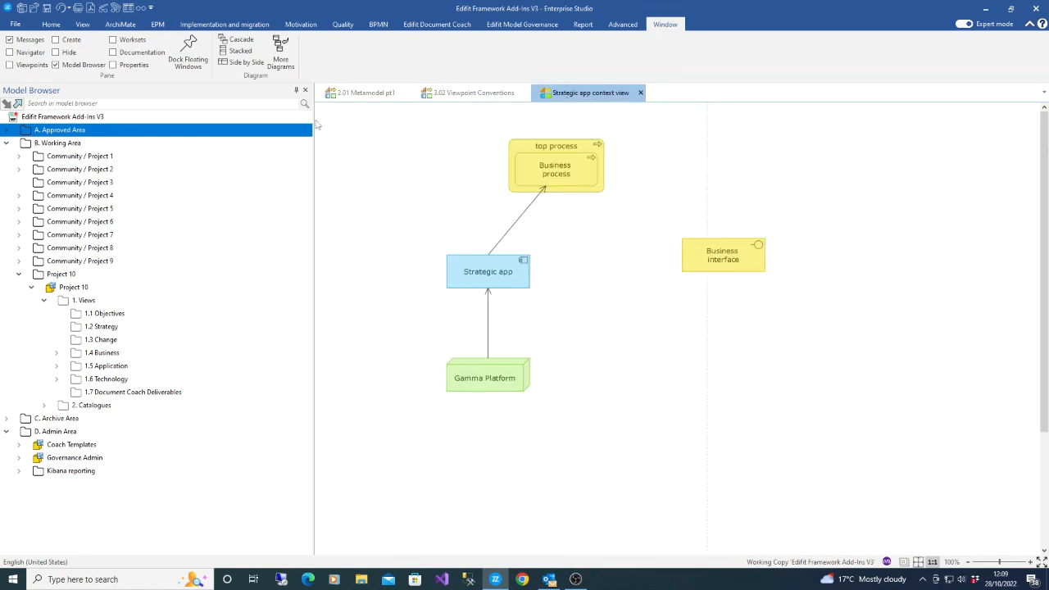
Step: Run Check Colour view on the Strategic app context view, and turn the colouring off again
{"action": "scroll", "coordinate": [189, 51], "scroll_direction": "up", "scroll_amount": 3}
{"action": "left_click", "coordinate": [240, 43]}
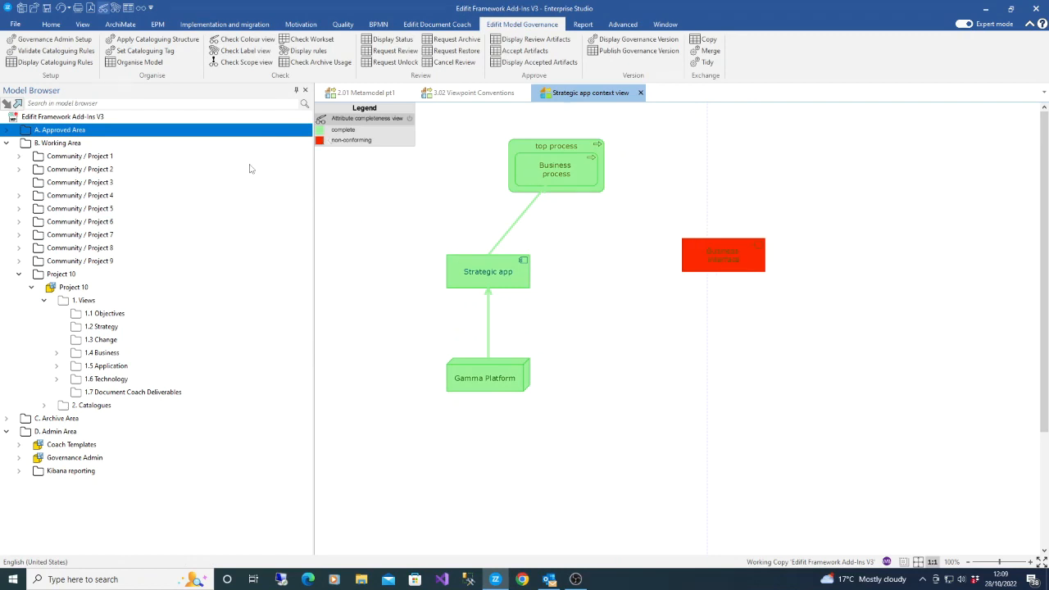
{"action": "left_click", "coordinate": [104, 8]}
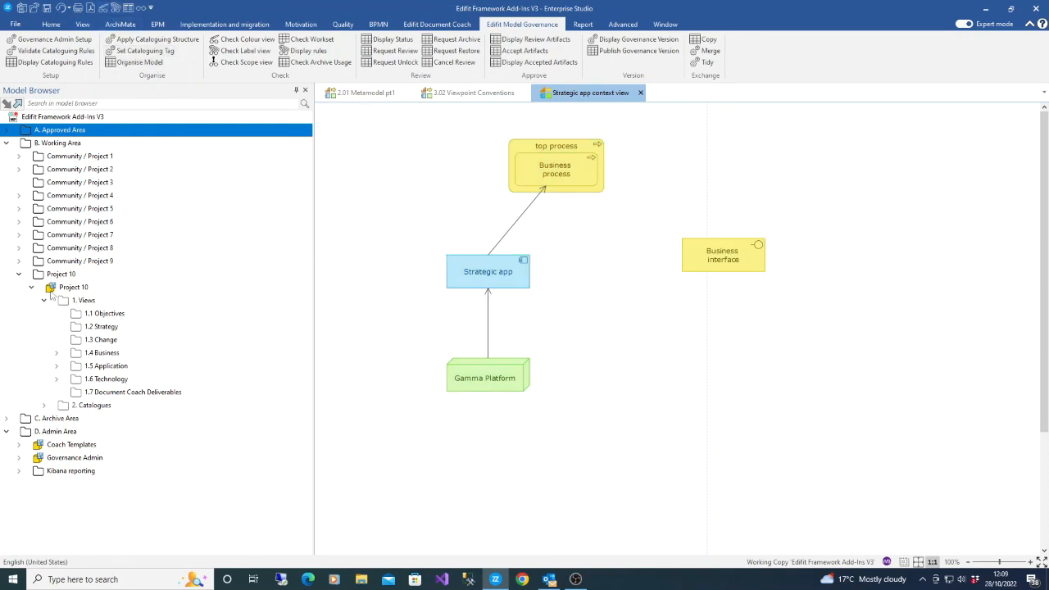
Step: Run Organise Model on Project 10, close its report and expand the ZZ Uncategorised folder
{"action": "left_click", "coordinate": [74, 288]}
{"action": "left_click", "coordinate": [131, 62]}
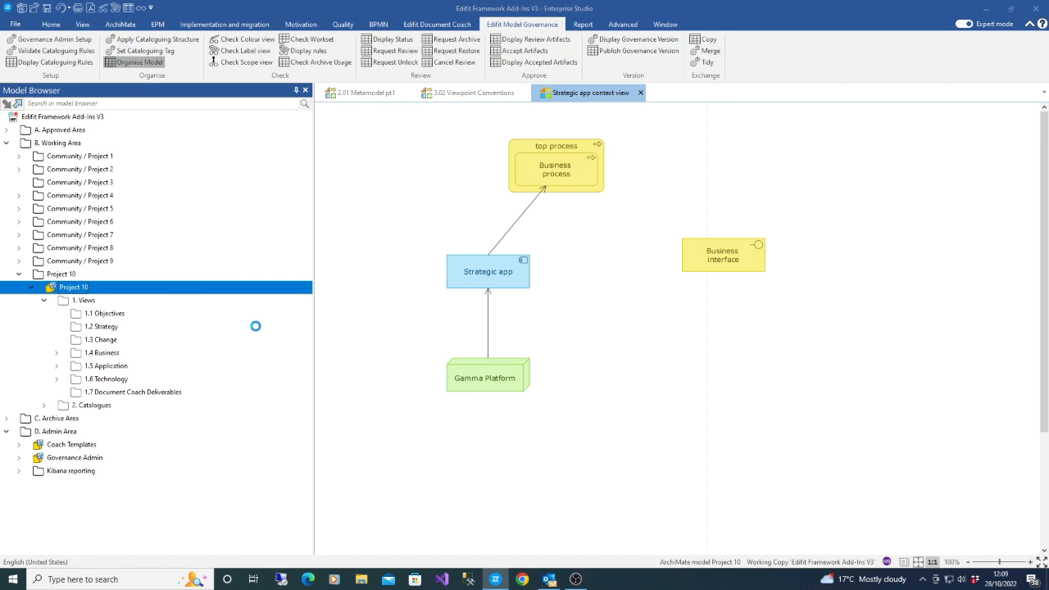
{"action": "left_click", "coordinate": [494, 317]}
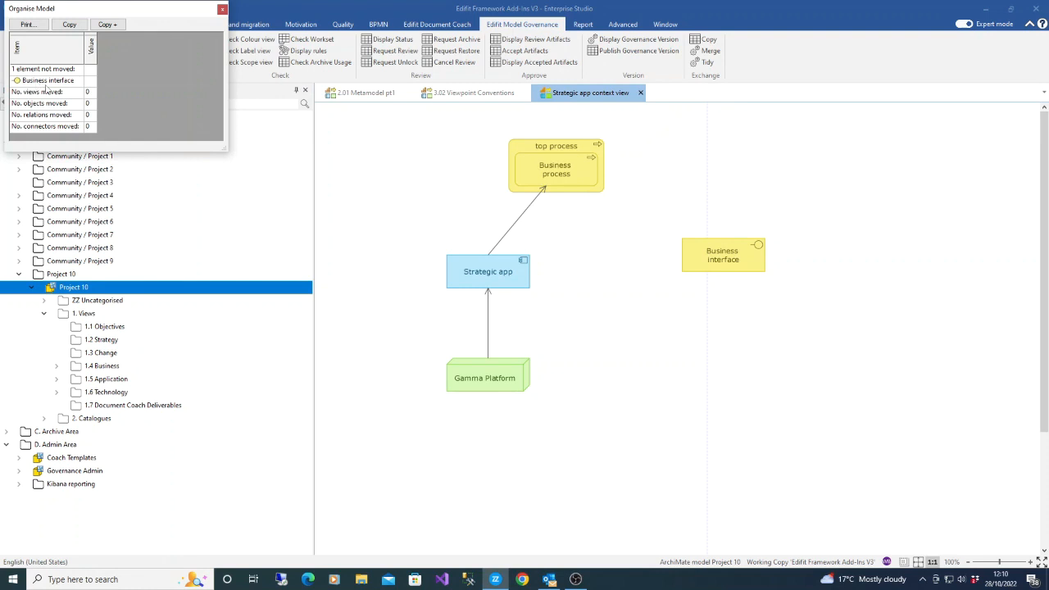
{"action": "left_click", "coordinate": [221, 9]}
{"action": "left_click", "coordinate": [44, 300]}
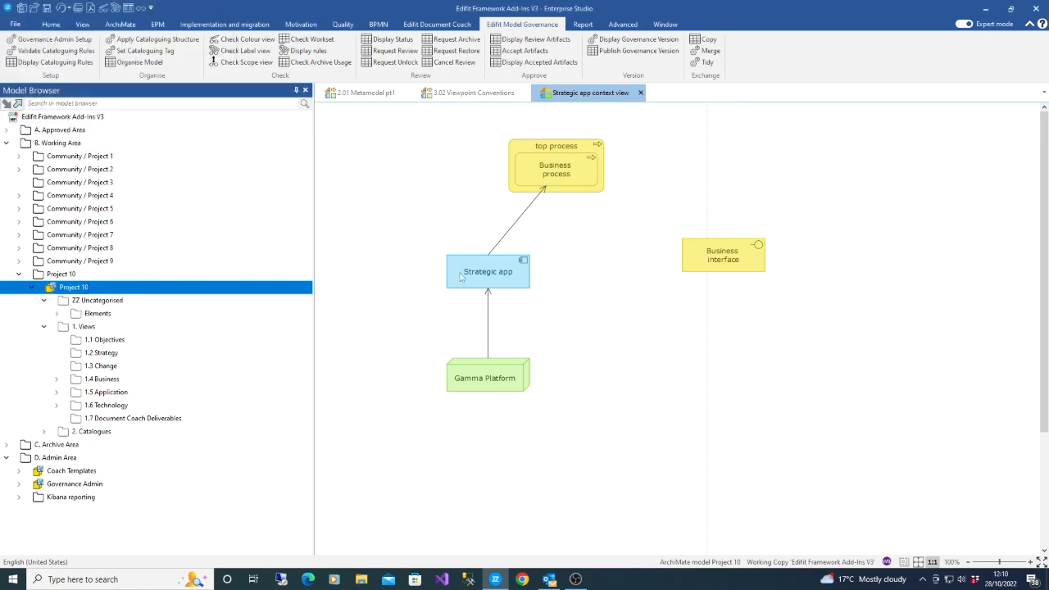
Step: Locate the Strategic app component in the model tree and examine its place within Project 10's application catalogue
{"action": "right_click", "coordinate": [519, 272]}
{"action": "left_click", "coordinate": [561, 425]}
{"action": "scroll", "coordinate": [127, 432], "scroll_direction": "down", "scroll_amount": 3}
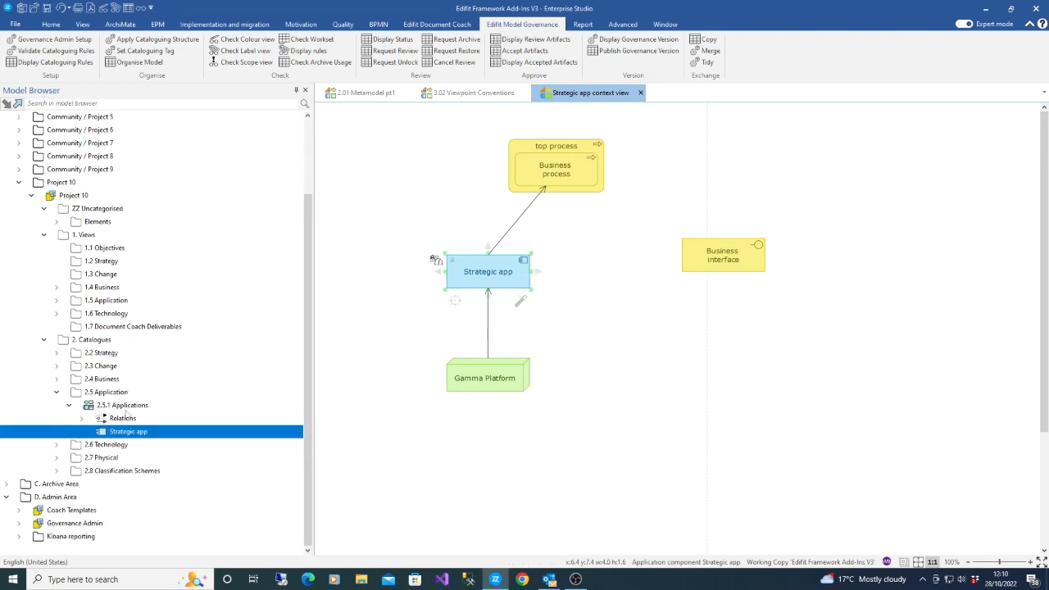
{"action": "key", "text": "Left"}
{"action": "left_click", "coordinate": [491, 378]}
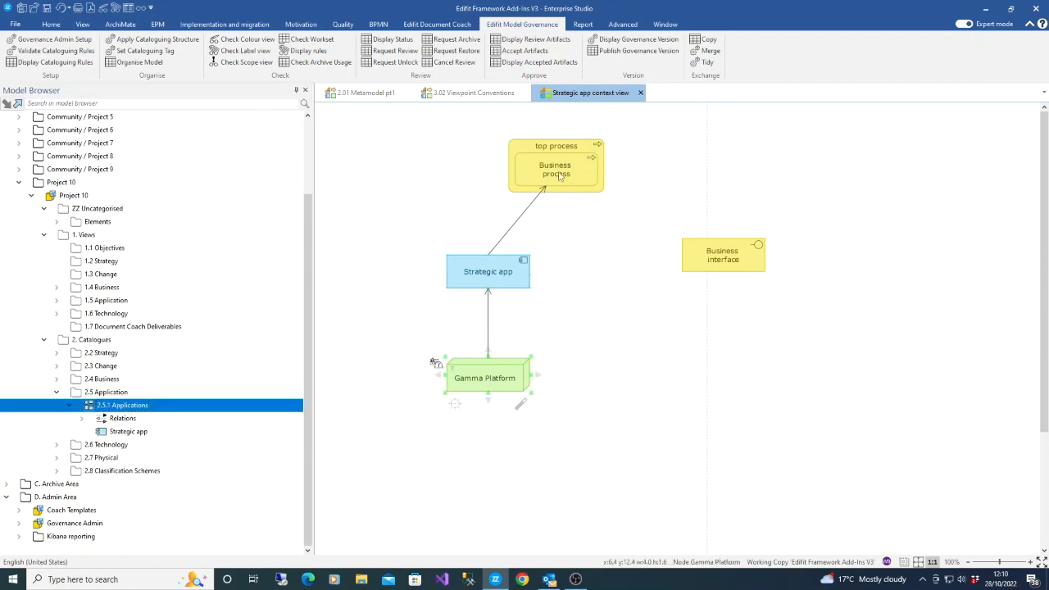
{"action": "scroll", "coordinate": [62, 425], "scroll_direction": "up", "scroll_amount": 2}
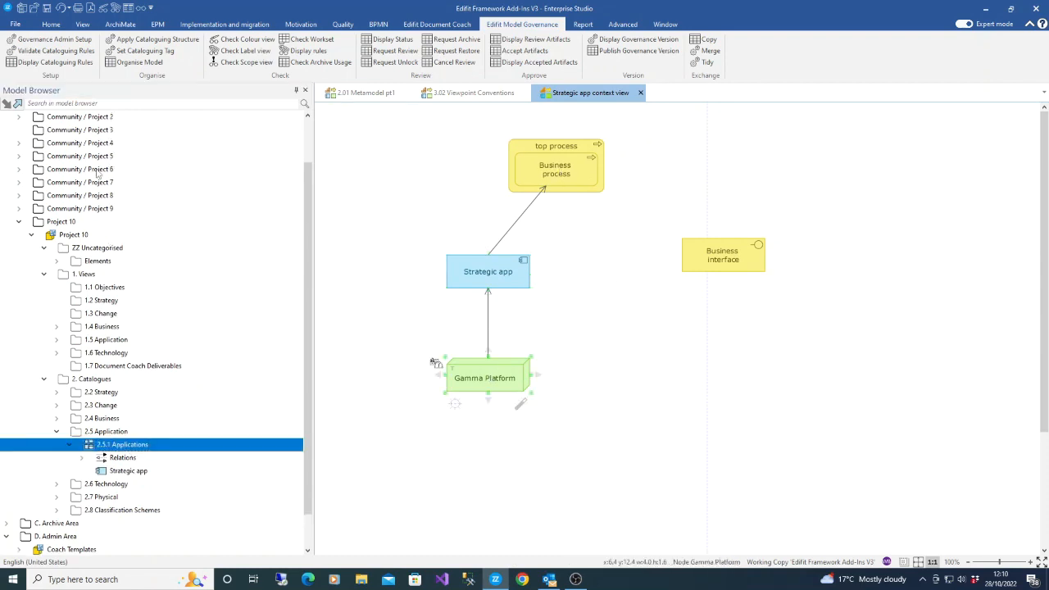
{"action": "scroll", "coordinate": [63, 425], "scroll_direction": "down", "scroll_amount": 1}
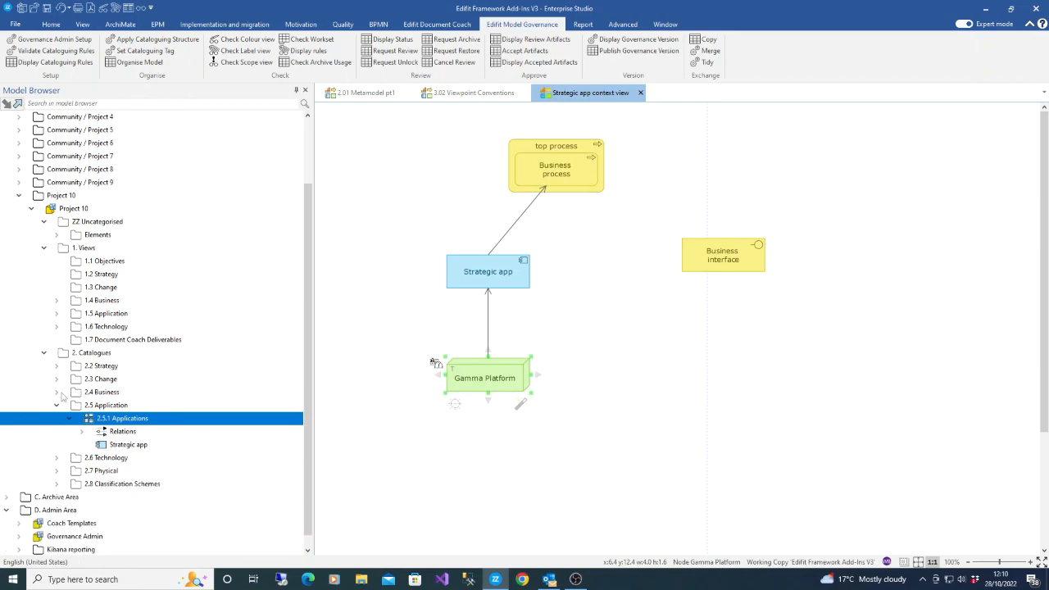
{"action": "left_click", "coordinate": [401, 341]}
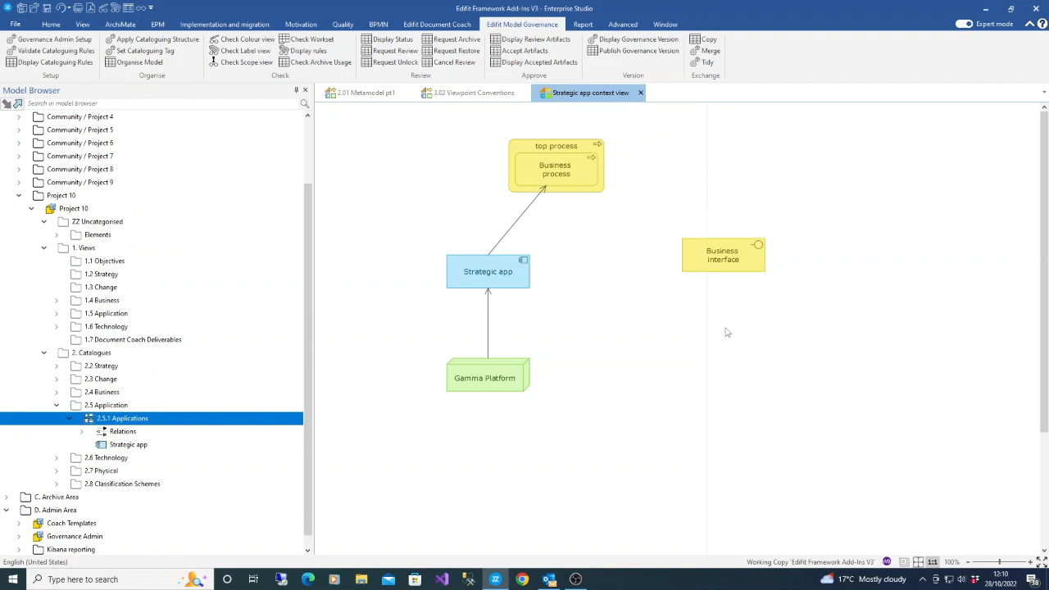
Step: Run Check Scope view on the diagram and select the serving relation from Gamma Platform to Strategic app
{"action": "scroll", "coordinate": [107, 205], "scroll_direction": "up", "scroll_amount": 2}
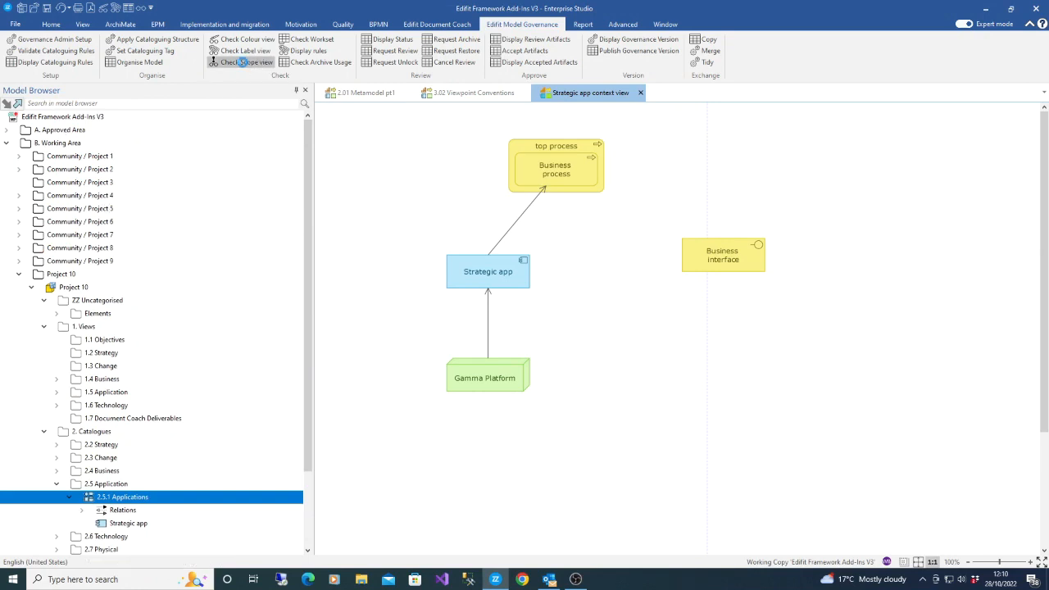
{"action": "left_click", "coordinate": [242, 62]}
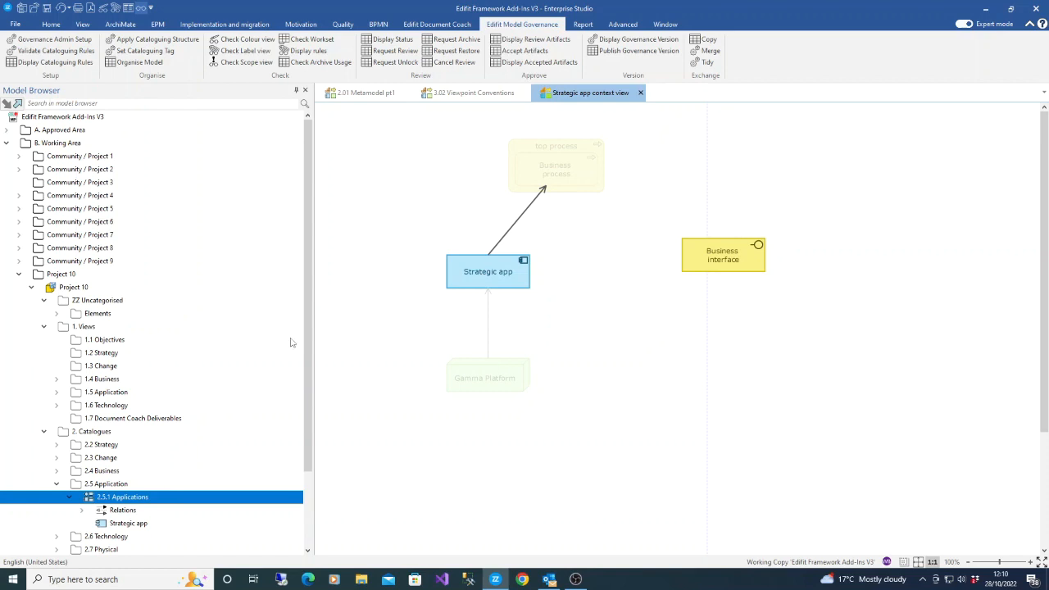
{"action": "left_click", "coordinate": [488, 327]}
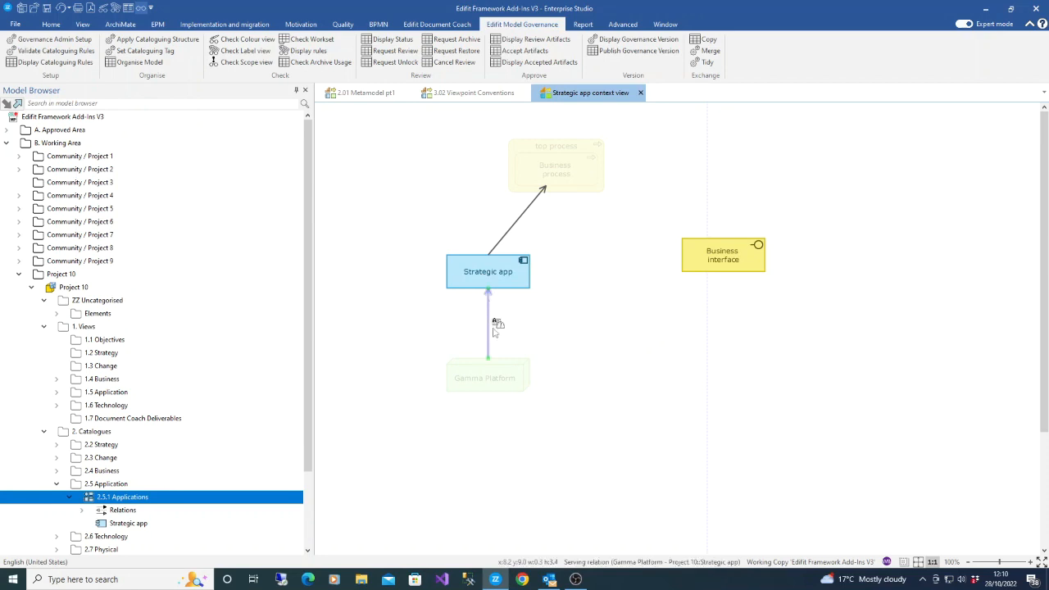
Step: Compare the Gamma Platform relation with the Approved Area and Project 10 structures, and turn off the scope highlighting
{"action": "left_click", "coordinate": [7, 131]}
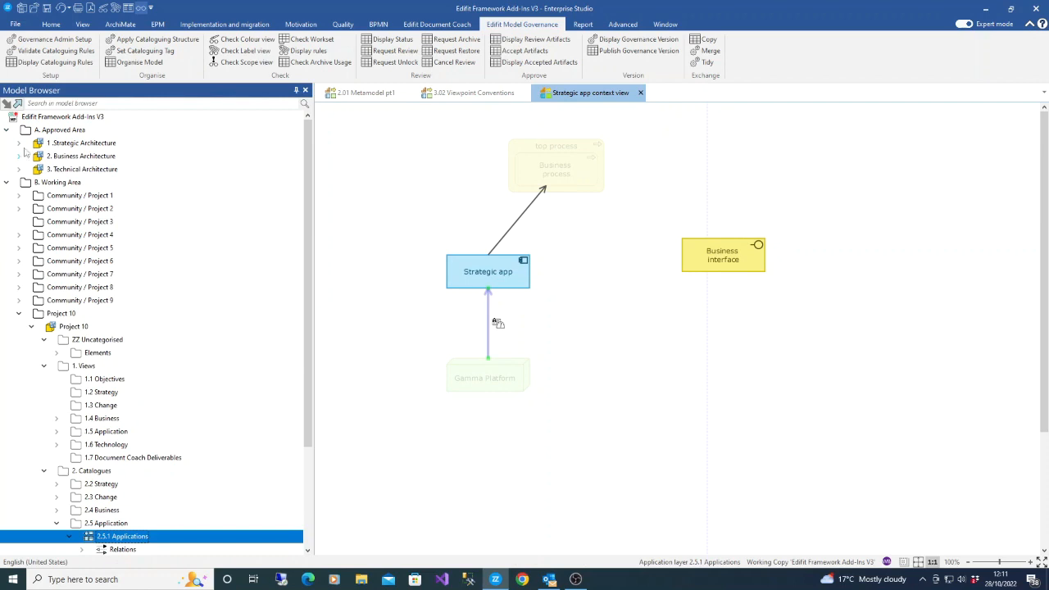
{"action": "left_click", "coordinate": [6, 133]}
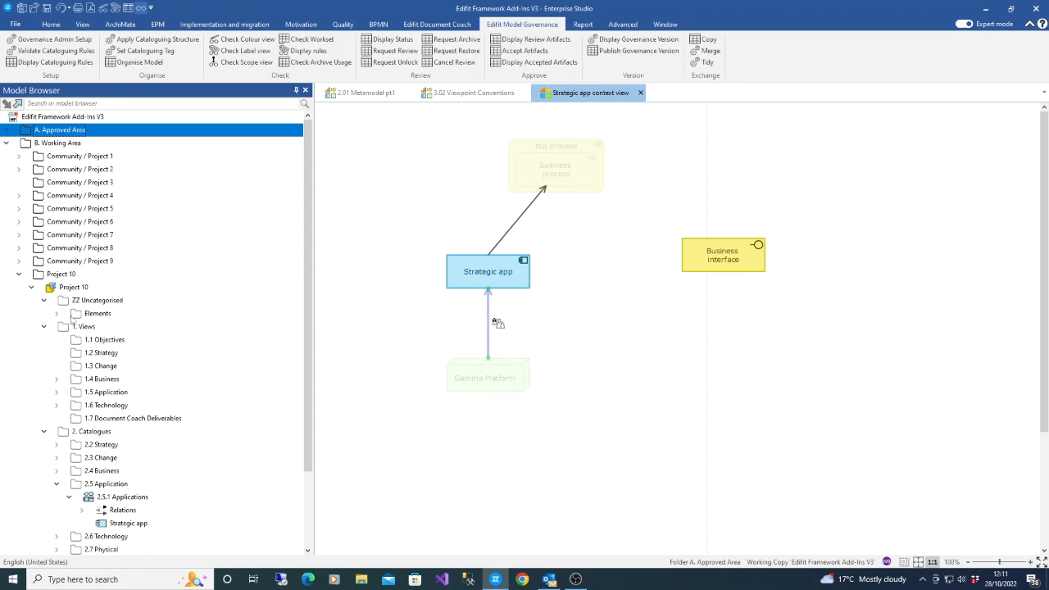
{"action": "scroll", "coordinate": [2, 295], "scroll_direction": "down", "scroll_amount": 2}
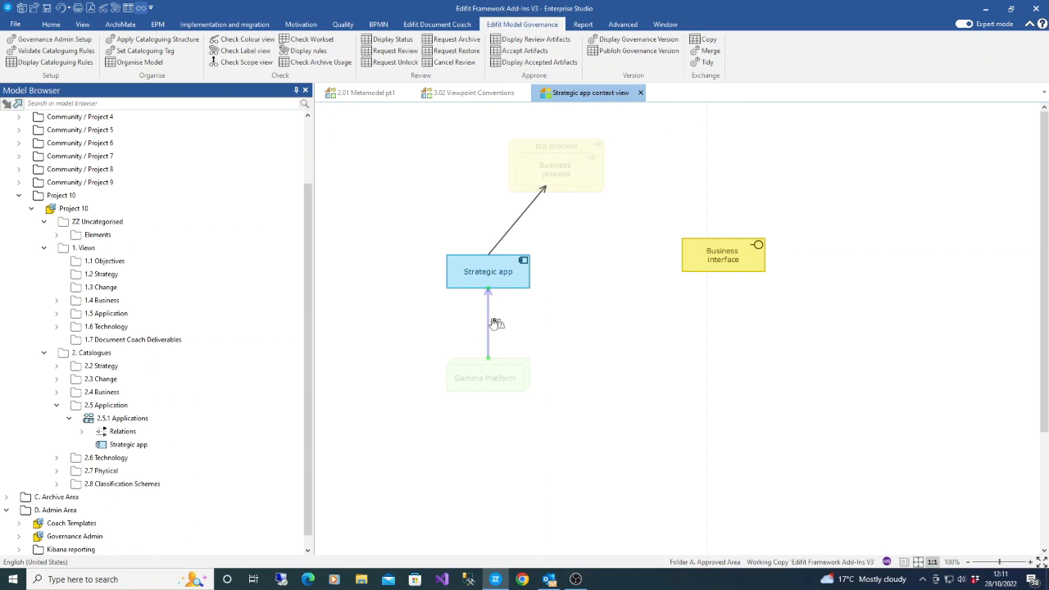
{"action": "left_click", "coordinate": [433, 320]}
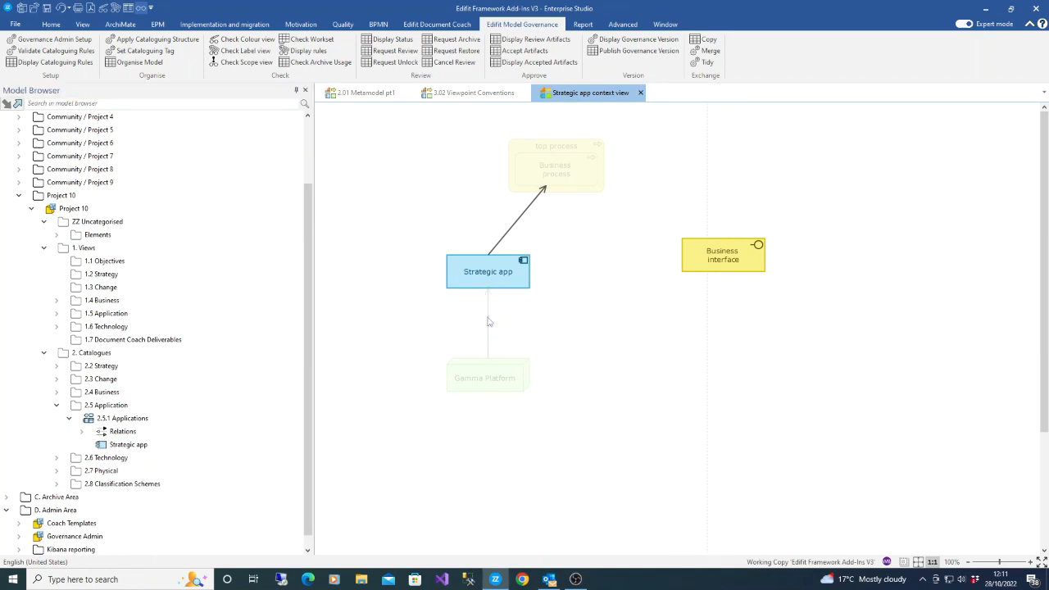
{"action": "scroll", "coordinate": [215, 303], "scroll_direction": "up", "scroll_amount": 2}
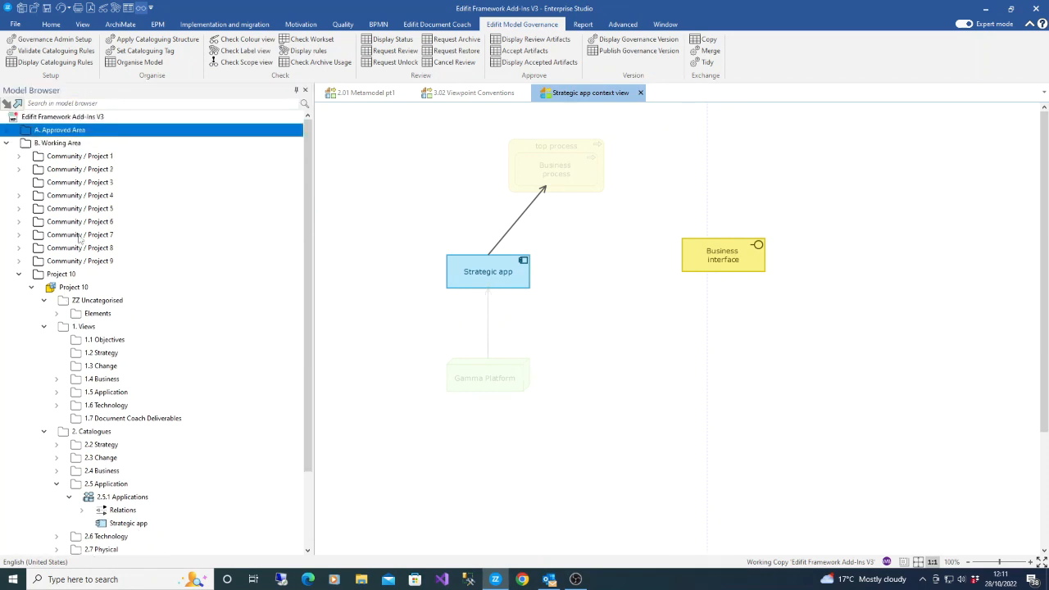
{"action": "left_click", "coordinate": [489, 324]}
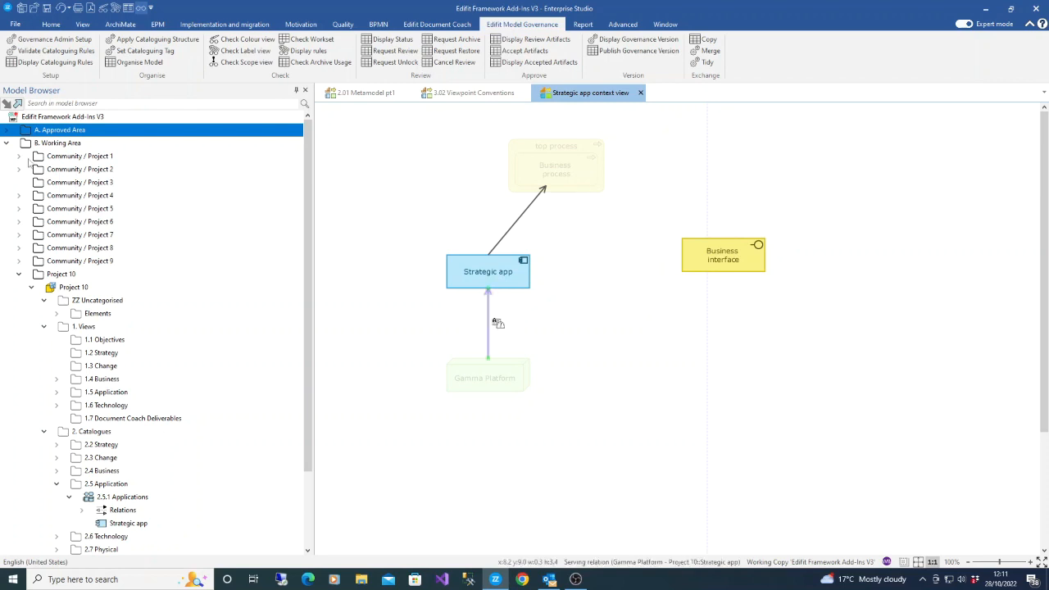
{"action": "left_click", "coordinate": [420, 325]}
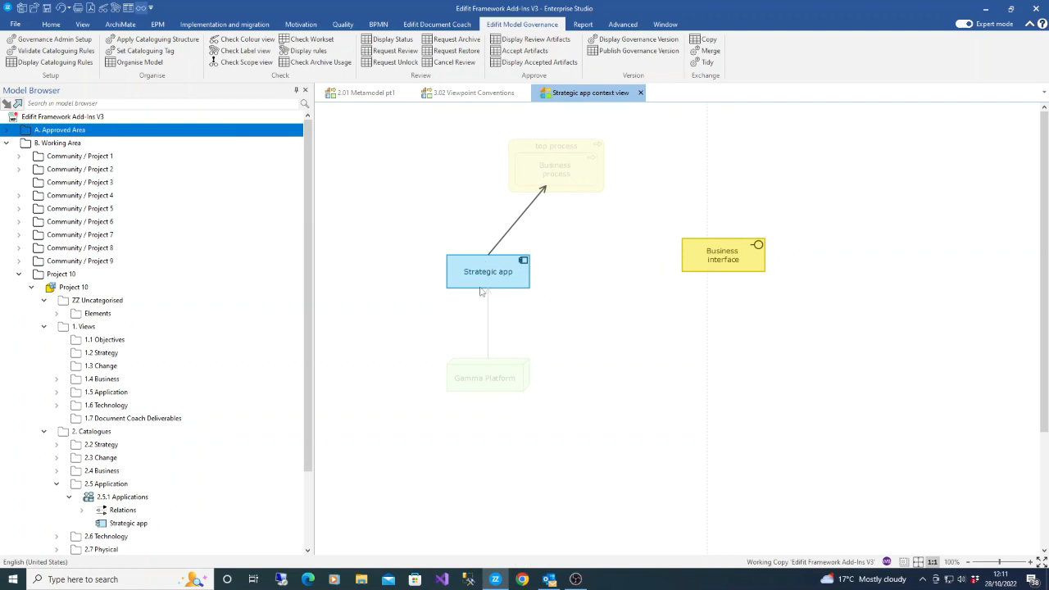
{"action": "left_click", "coordinate": [141, 9]}
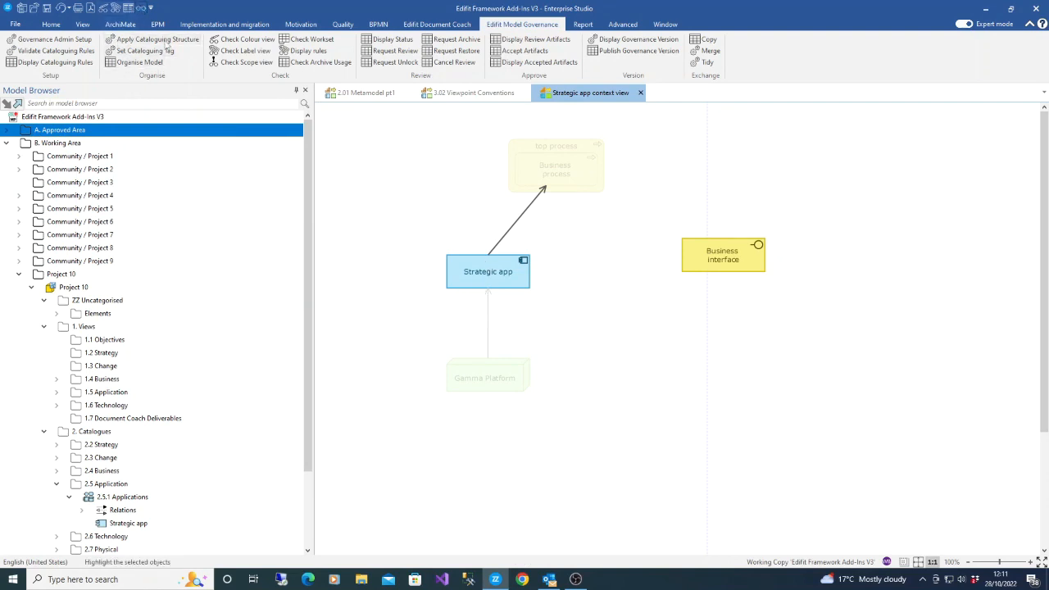
Step: Inspect the serving relation from Strategic app to Business process, rerun Check Scope view and select the Business interface
{"action": "left_click", "coordinate": [522, 218]}
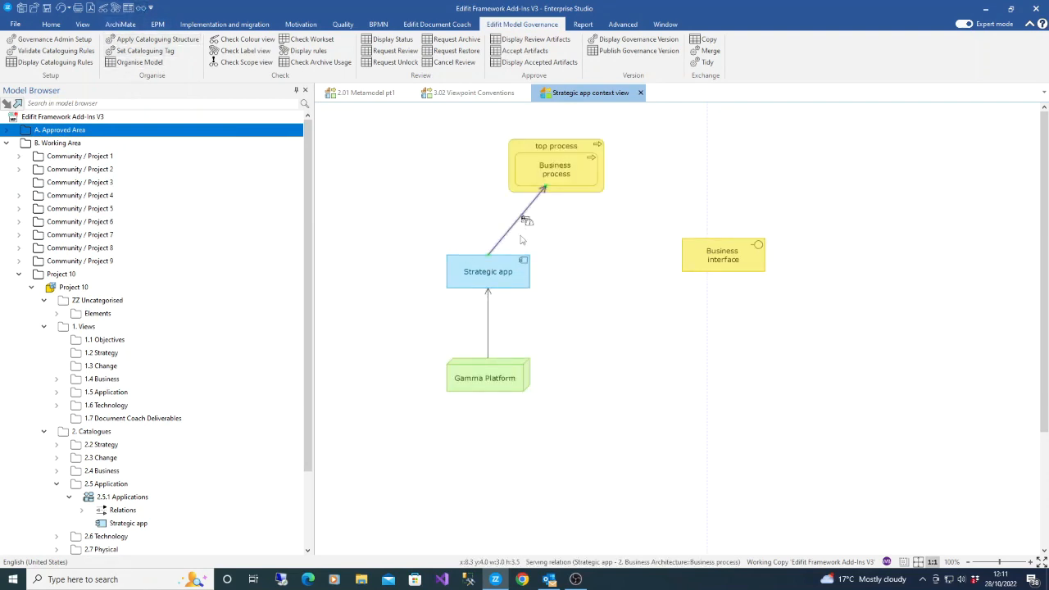
{"action": "left_click", "coordinate": [454, 235]}
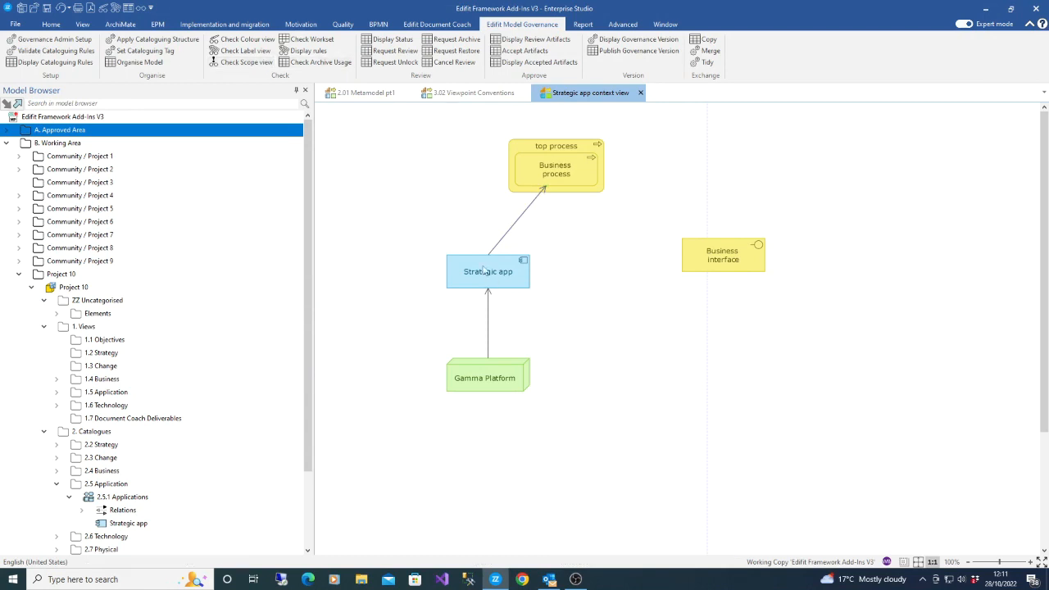
{"action": "left_click", "coordinate": [261, 63]}
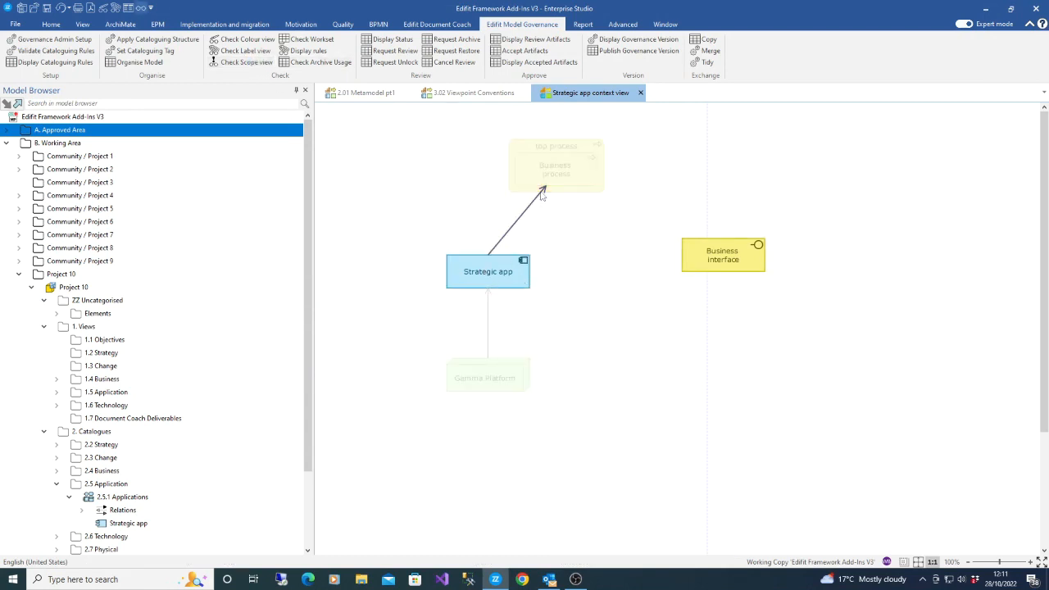
{"action": "left_click", "coordinate": [701, 264]}
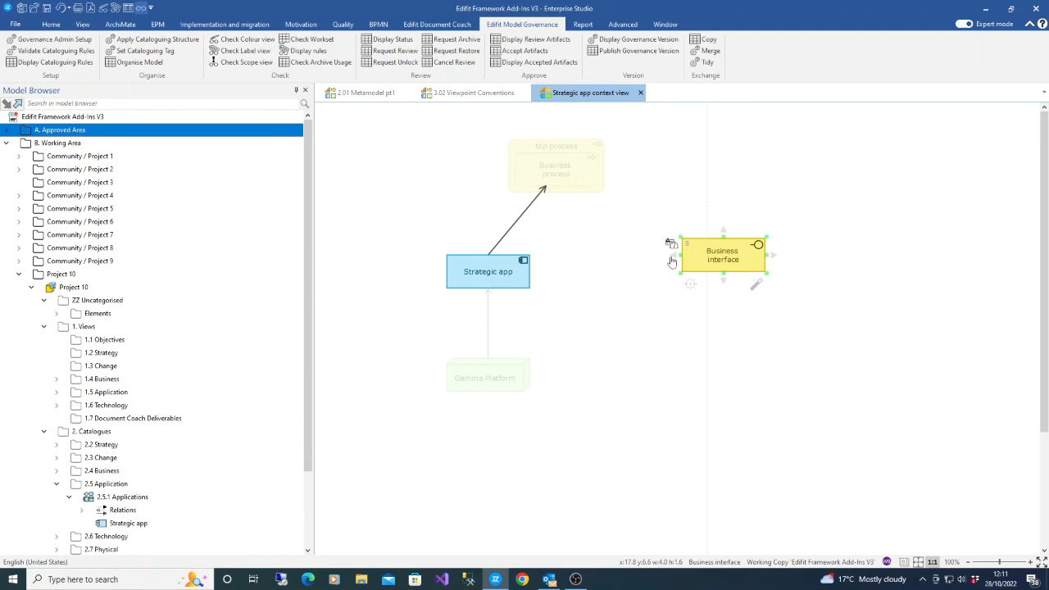
Step: Expand Elements, Non Conformant and Business layer under ZZ Uncategorised to find the filed Business interface
{"action": "scroll", "coordinate": [59, 321], "scroll_direction": "down", "scroll_amount": 1}
{"action": "scroll", "coordinate": [62, 250], "scroll_direction": "down", "scroll_amount": 1}
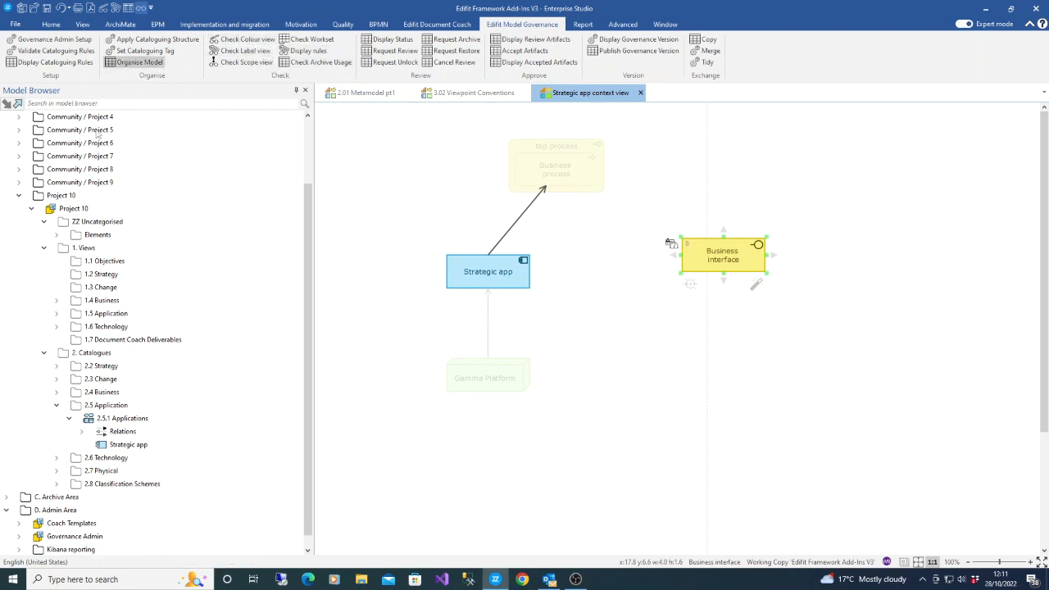
{"action": "left_click", "coordinate": [58, 237]}
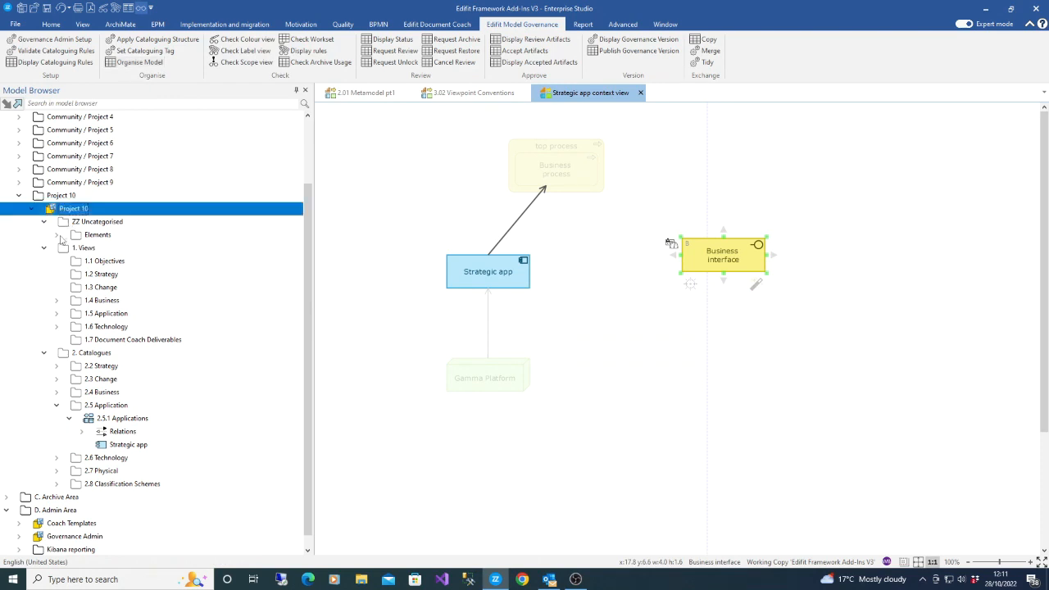
{"action": "left_click", "coordinate": [70, 249]}
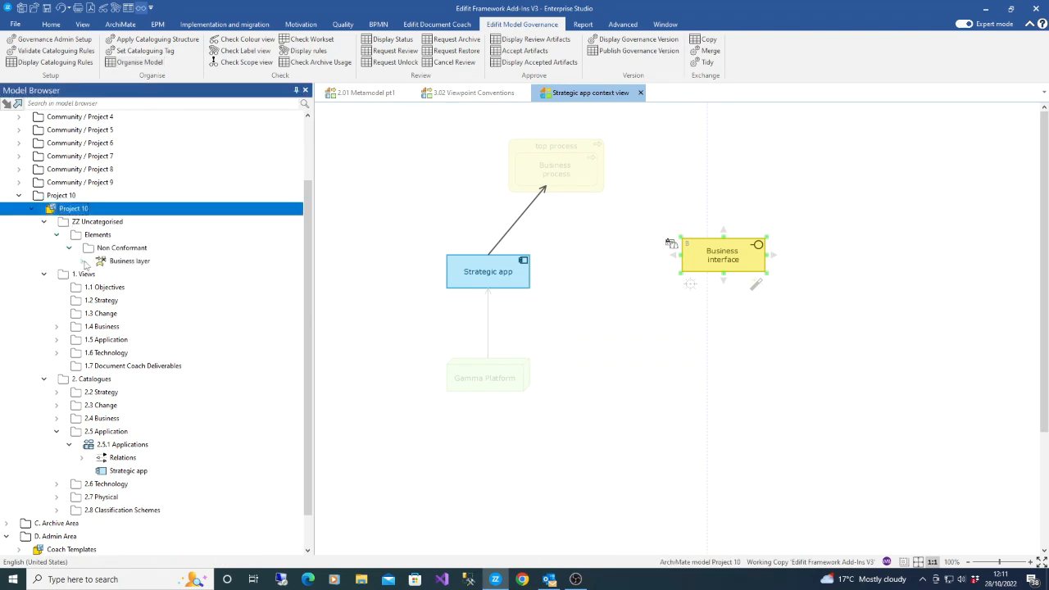
{"action": "left_click", "coordinate": [81, 260]}
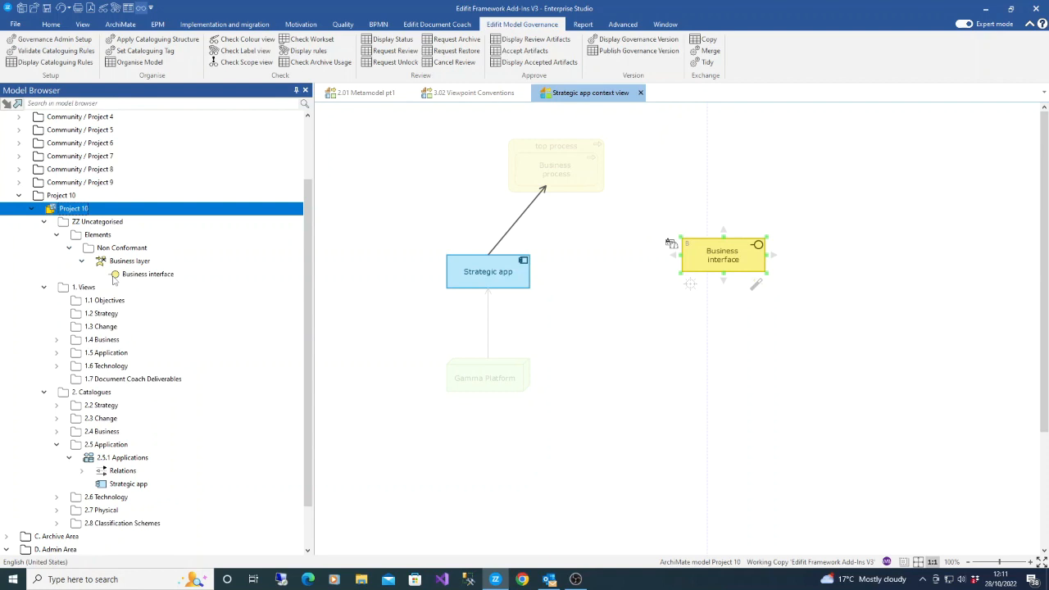
{"action": "left_click", "coordinate": [106, 221]}
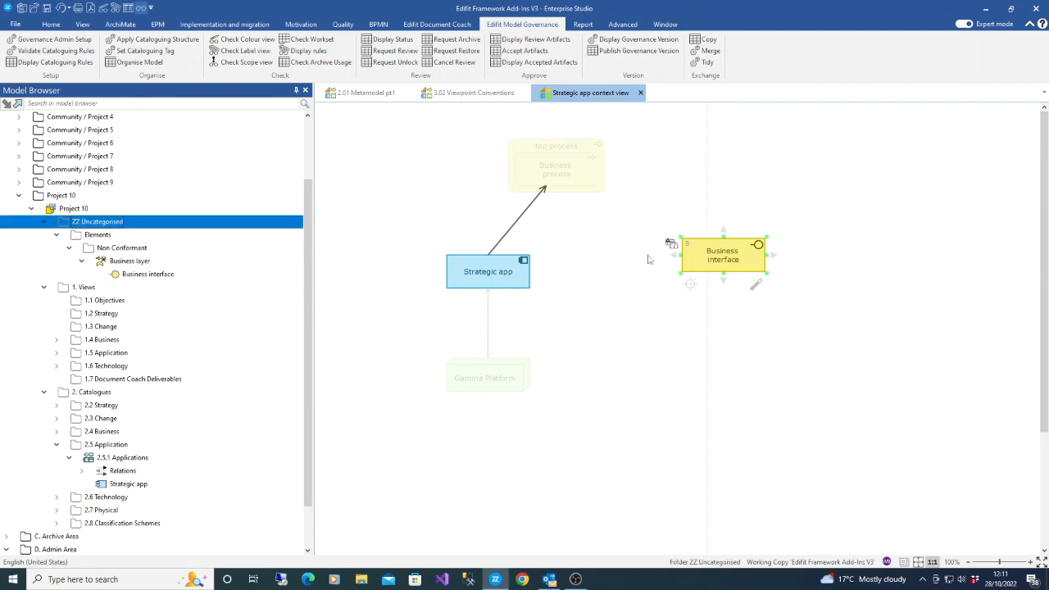
Step: Add a Customer journey map view to Project 10 and open the 3.02 Viewpoint Conventions diagram for comparison
{"action": "left_click", "coordinate": [57, 209]}
{"action": "right_click", "coordinate": [58, 208]}
{"action": "mouse_move", "coordinate": [90, 404]}
{"action": "mouse_move", "coordinate": [225, 453]}
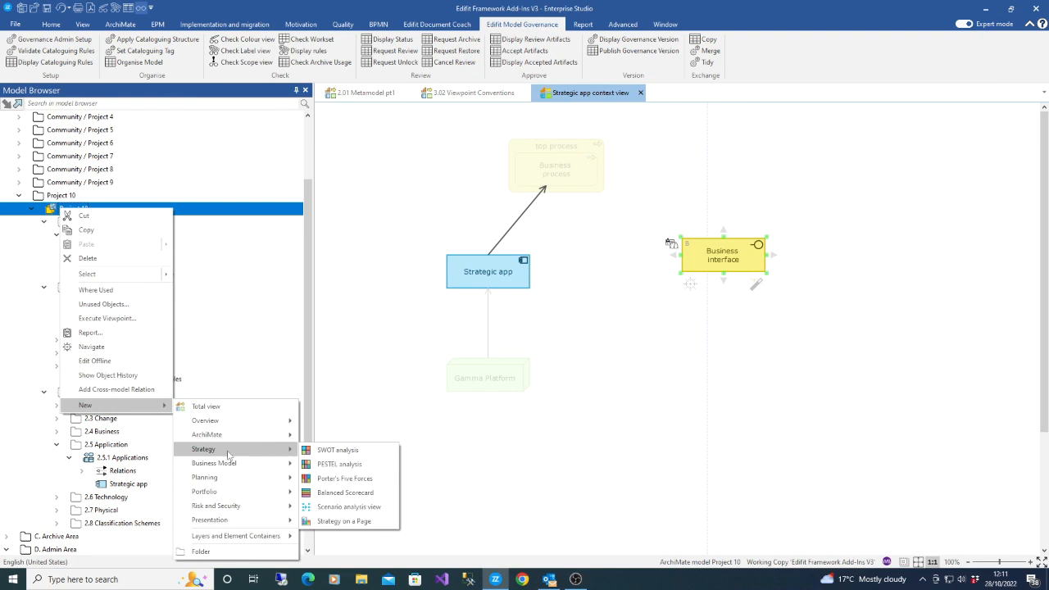
{"action": "left_click", "coordinate": [313, 478]}
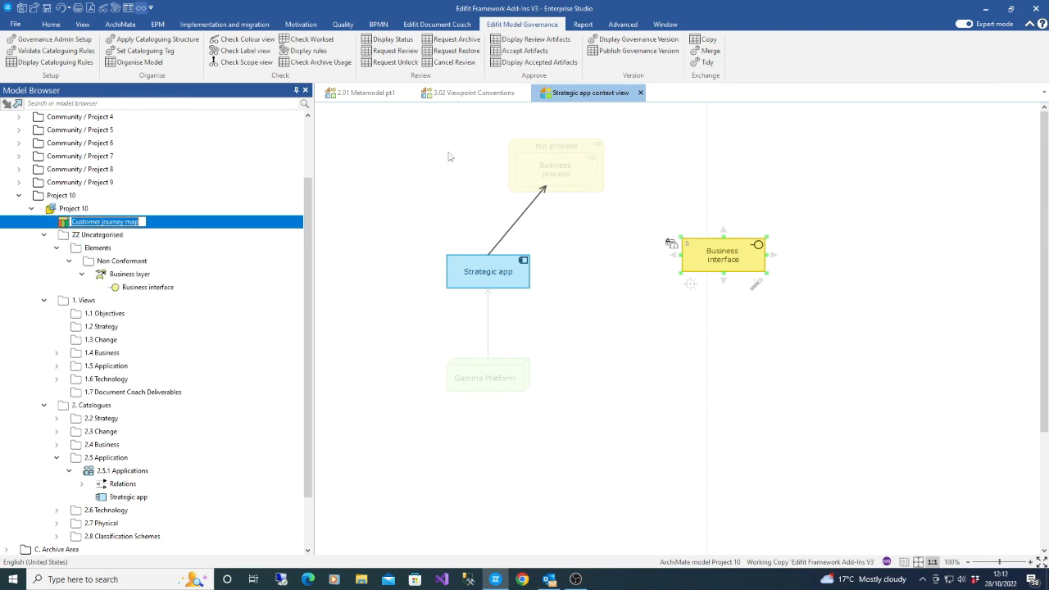
{"action": "left_click", "coordinate": [482, 95]}
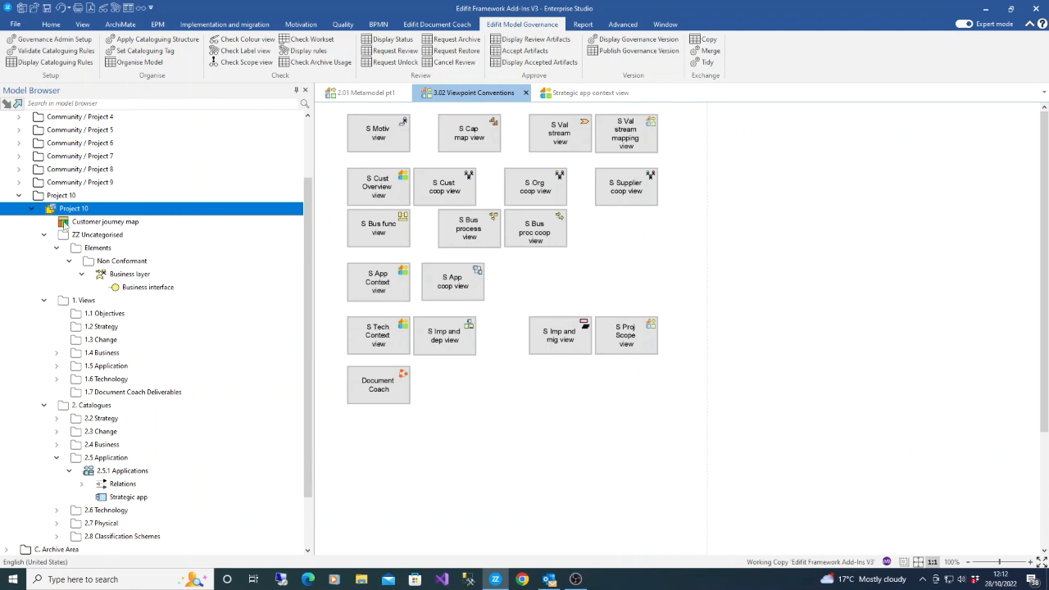
Step: Organise the Project 10 model and open the Customer journey map filed under ZZ Uncategorised, Views, Invalid Cataloguing Tag
{"action": "left_click", "coordinate": [136, 64]}
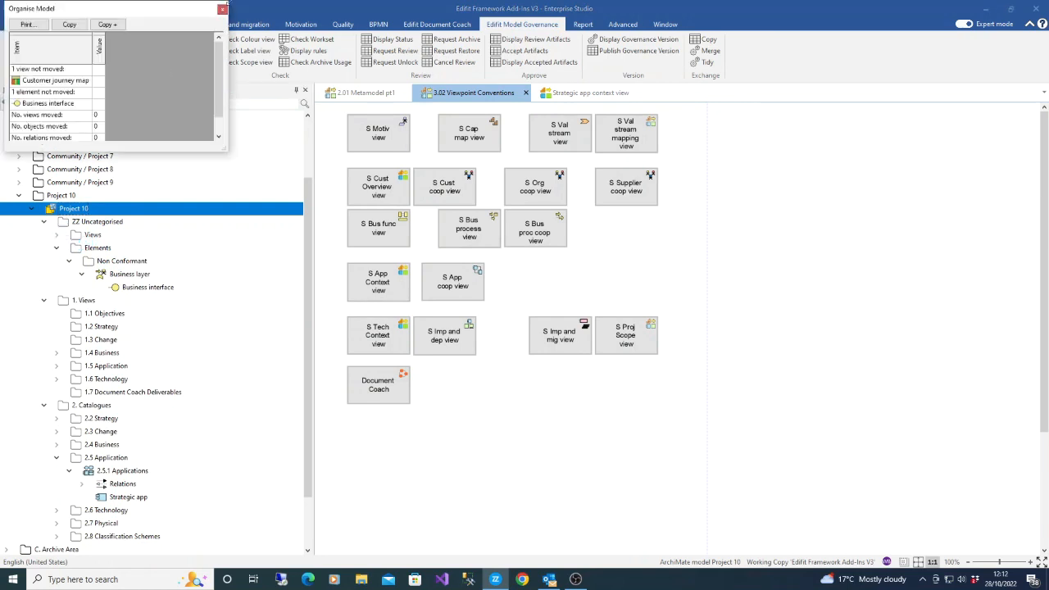
{"action": "left_click", "coordinate": [222, 11]}
{"action": "left_click", "coordinate": [57, 235]}
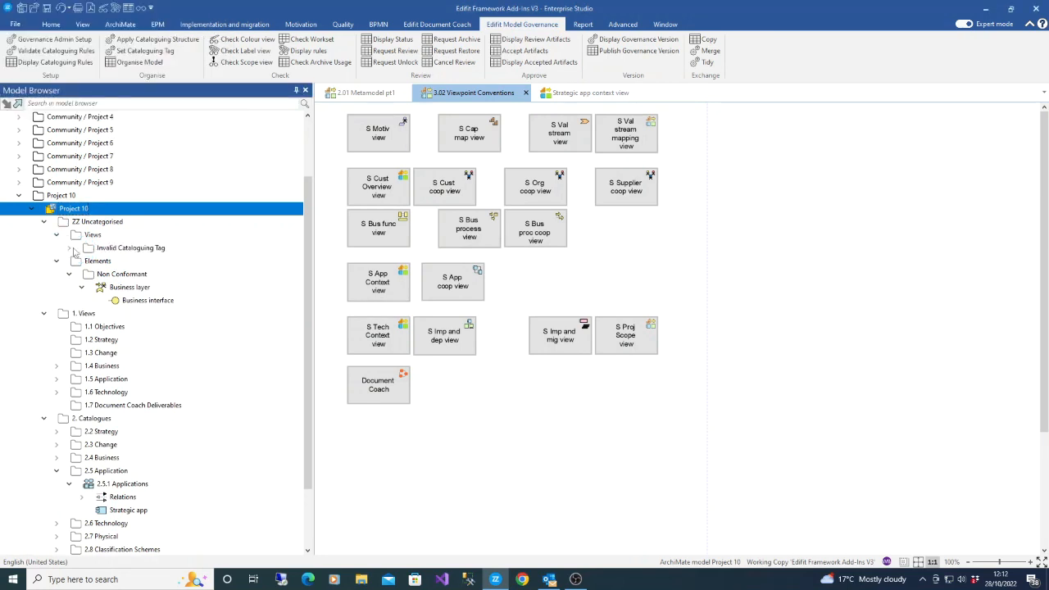
{"action": "left_click", "coordinate": [69, 249]}
{"action": "double_click", "coordinate": [103, 261]}
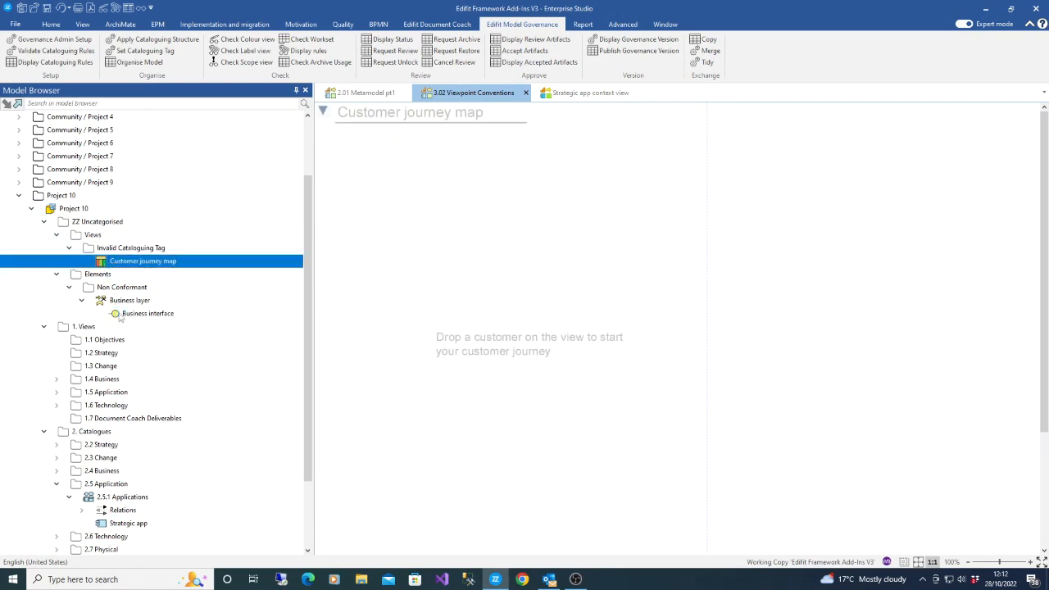
Step: Delete the Customer journey map view together with the non-conformant Business interface from ZZ Uncategorised
{"action": "left_click", "coordinate": [120, 316]}
{"action": "right_click", "coordinate": [120, 316]}
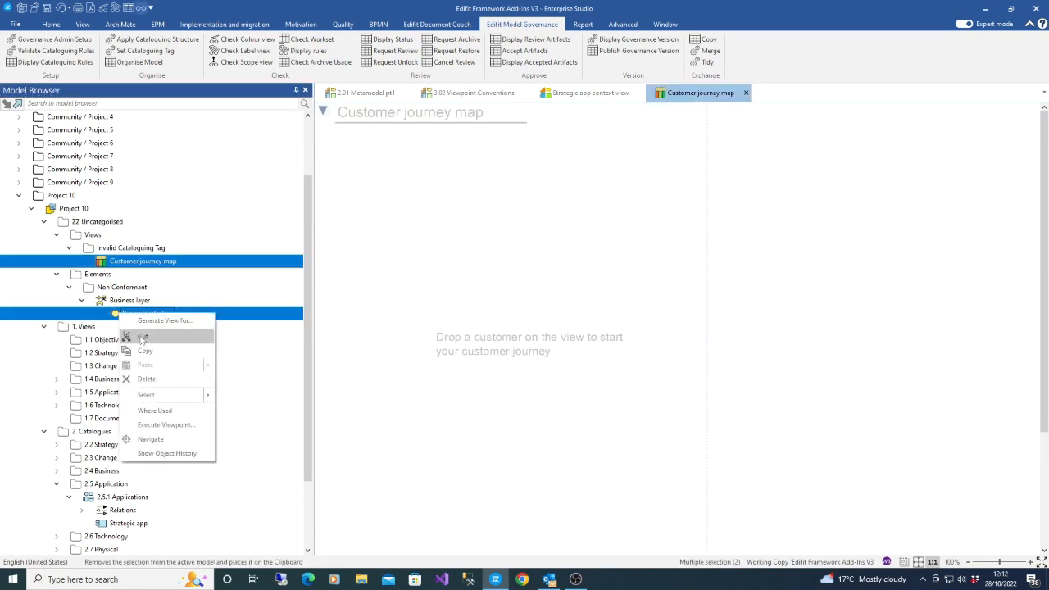
{"action": "left_click", "coordinate": [146, 379]}
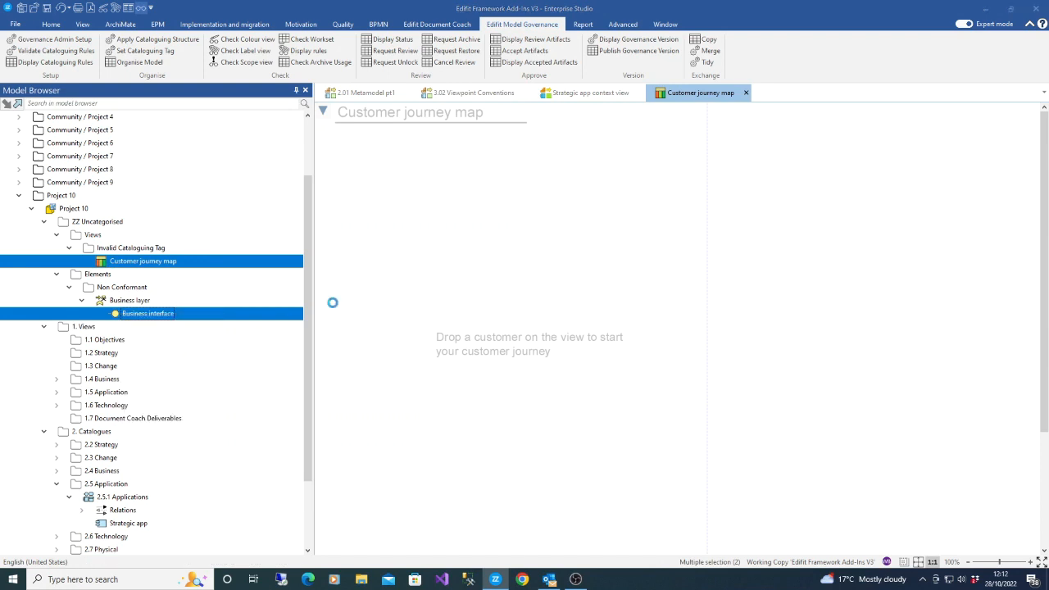
{"action": "left_click", "coordinate": [516, 316]}
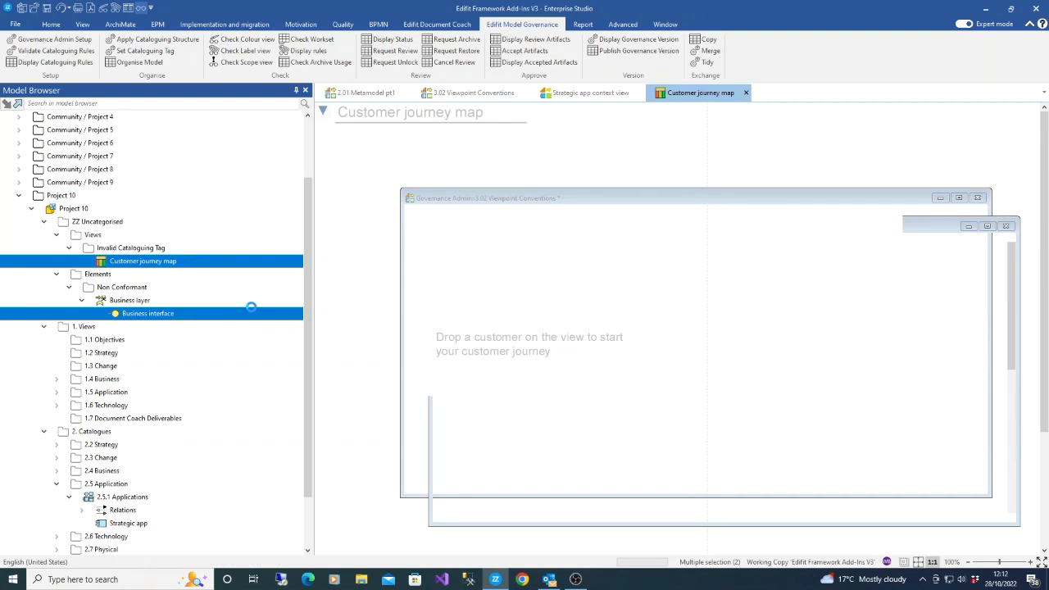
Step: Organise the Project 10 model again to clear out the emptied ZZ Uncategorised folders, and close the result report
{"action": "left_click", "coordinate": [74, 210]}
{"action": "left_click", "coordinate": [133, 62]}
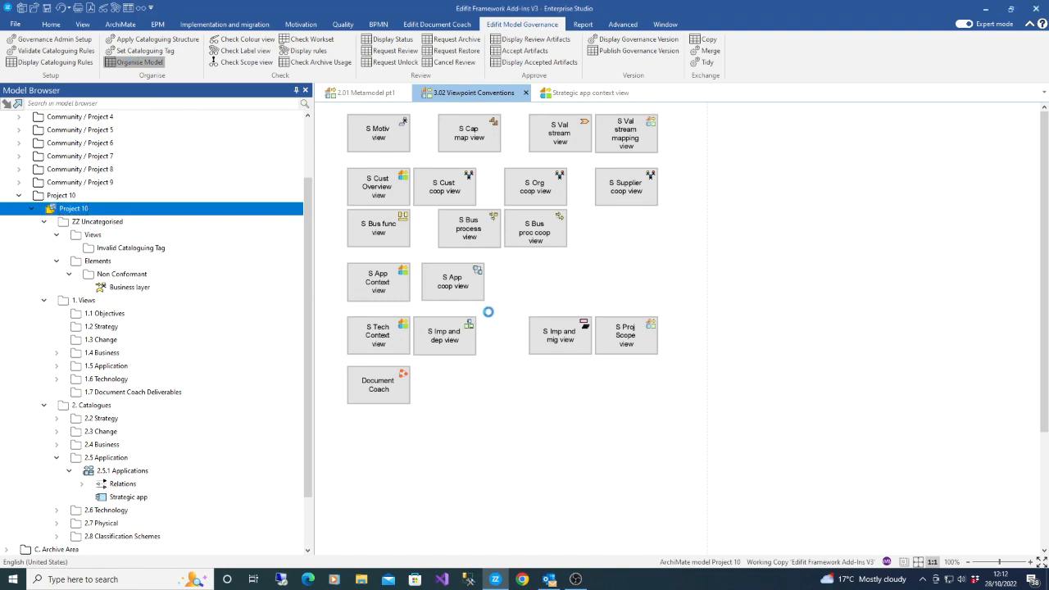
{"action": "key", "text": "Return"}
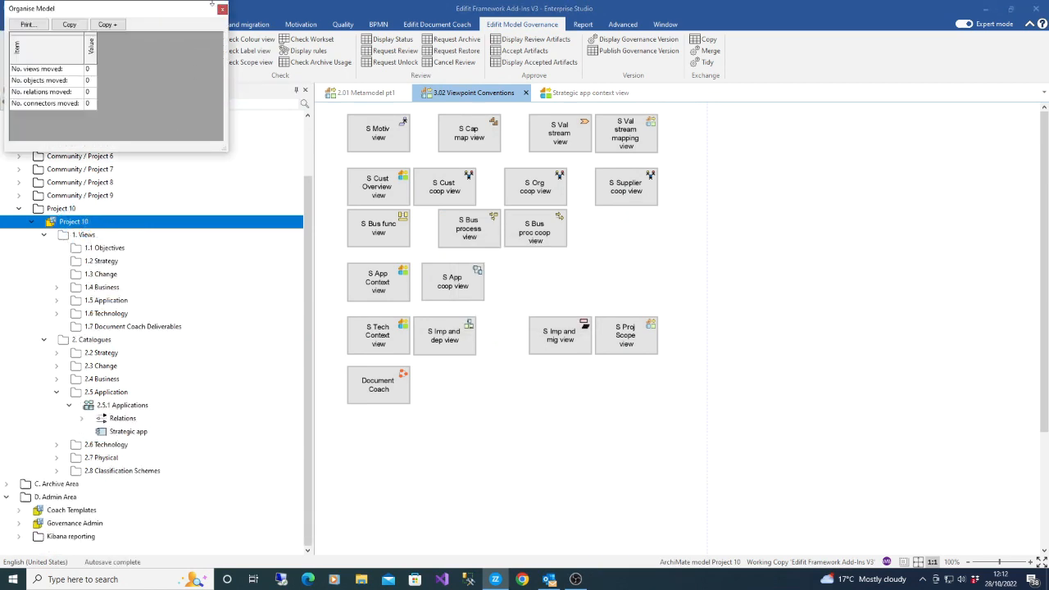
{"action": "left_click", "coordinate": [222, 9]}
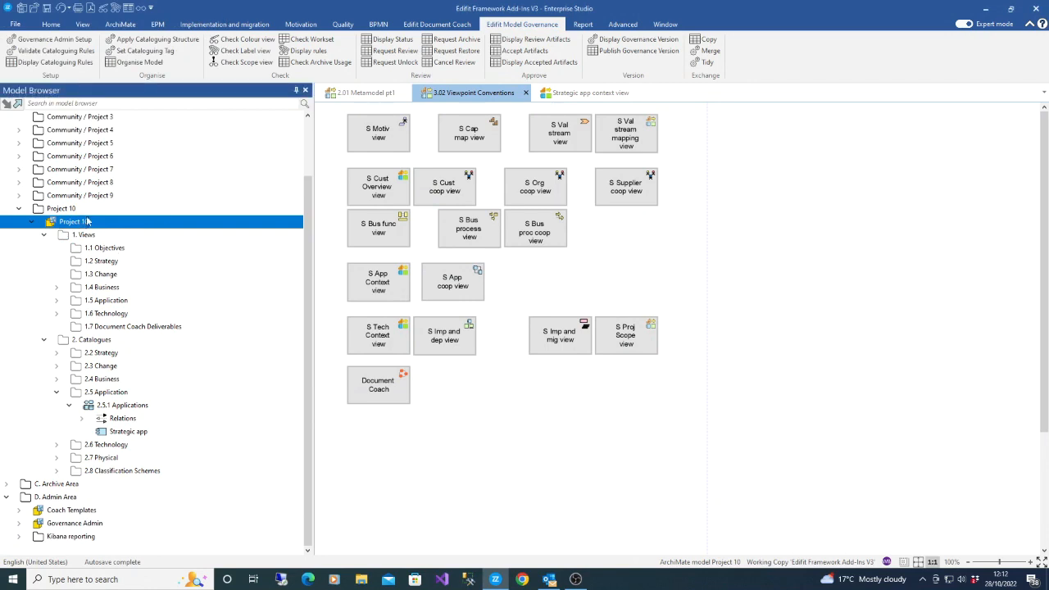
Step: Check attribute completeness in the Strategic app context view with the colour view, and clear the colouring
{"action": "left_click", "coordinate": [580, 93]}
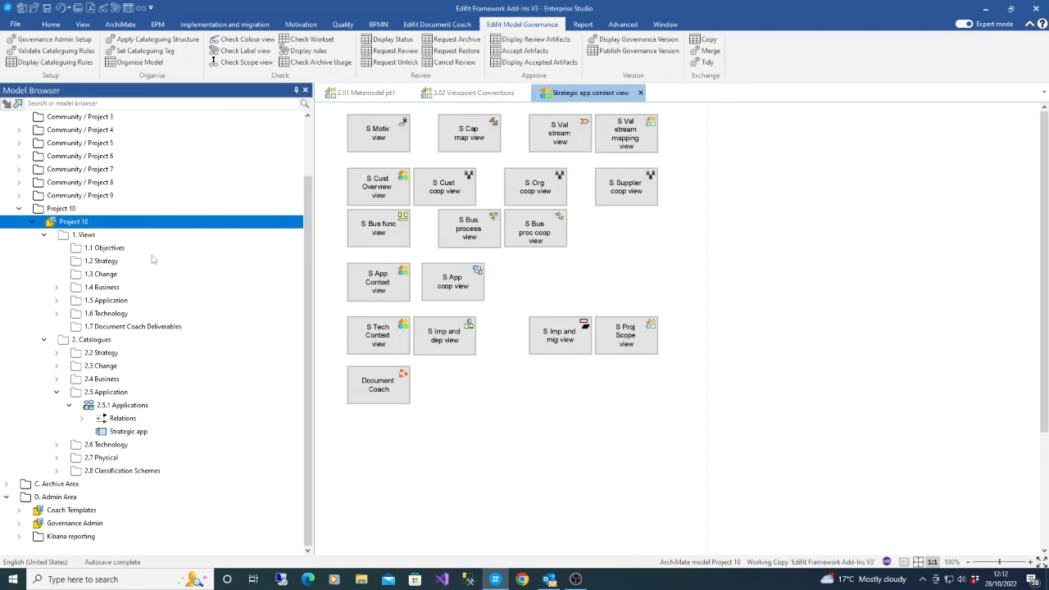
{"action": "left_click", "coordinate": [140, 9]}
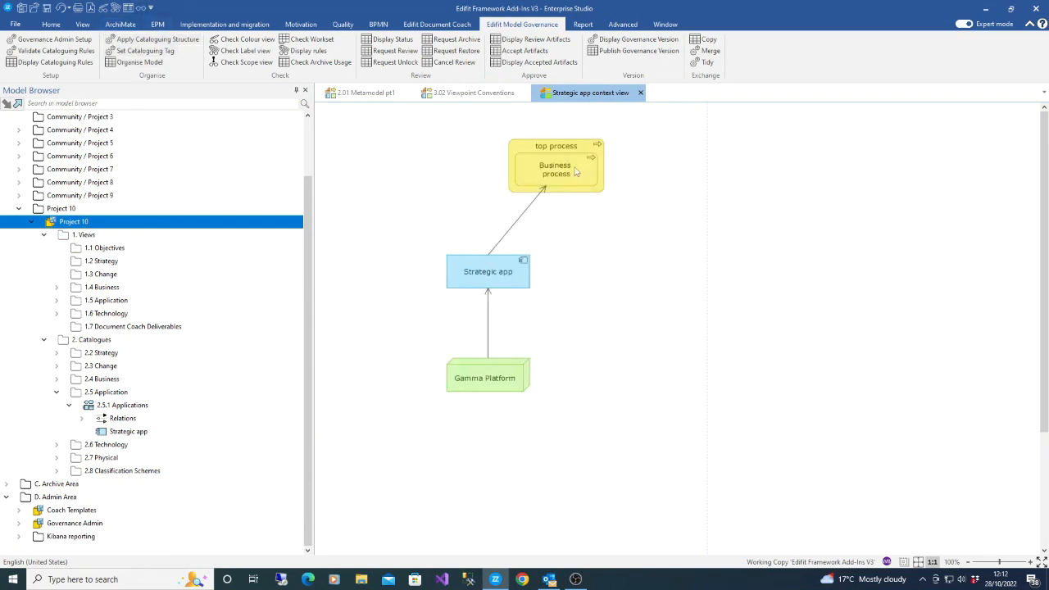
{"action": "left_click", "coordinate": [246, 39]}
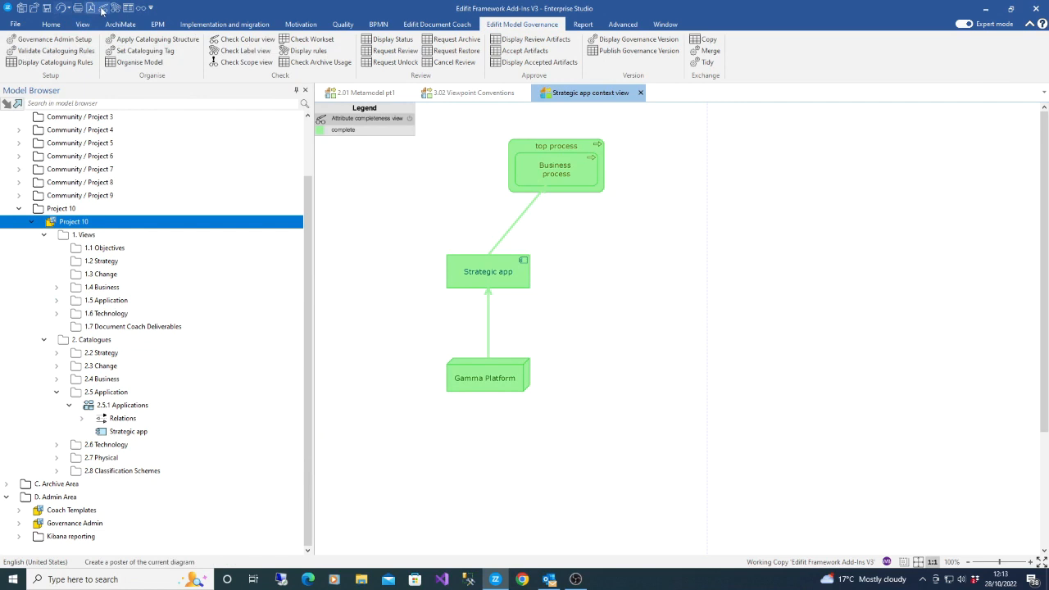
{"action": "left_click", "coordinate": [246, 40]}
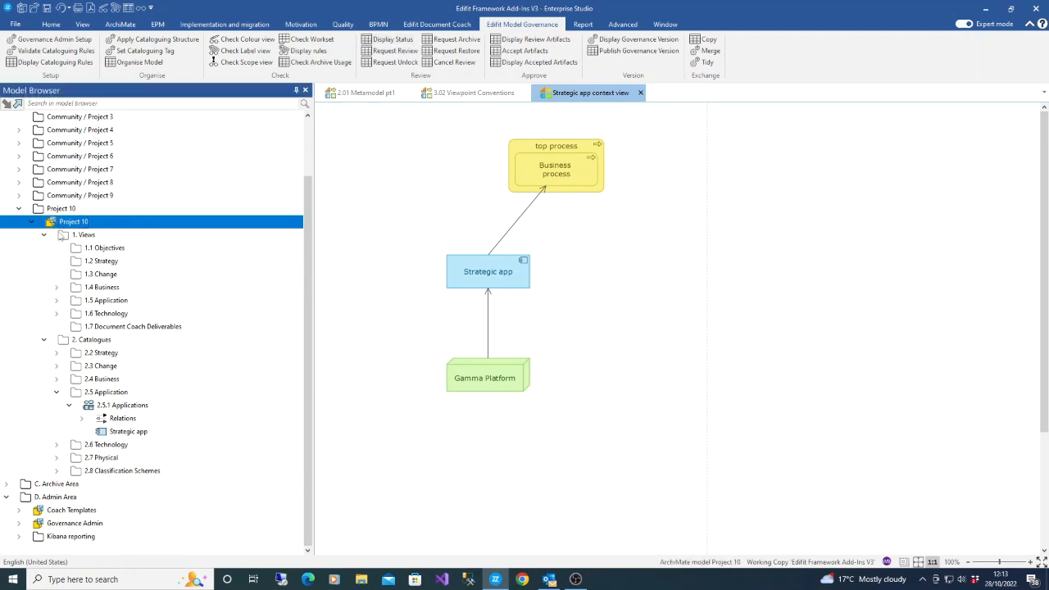
Step: Display the artifacts status for the Project 10 model and arrange the report window to read all its columns
{"action": "left_click", "coordinate": [393, 41]}
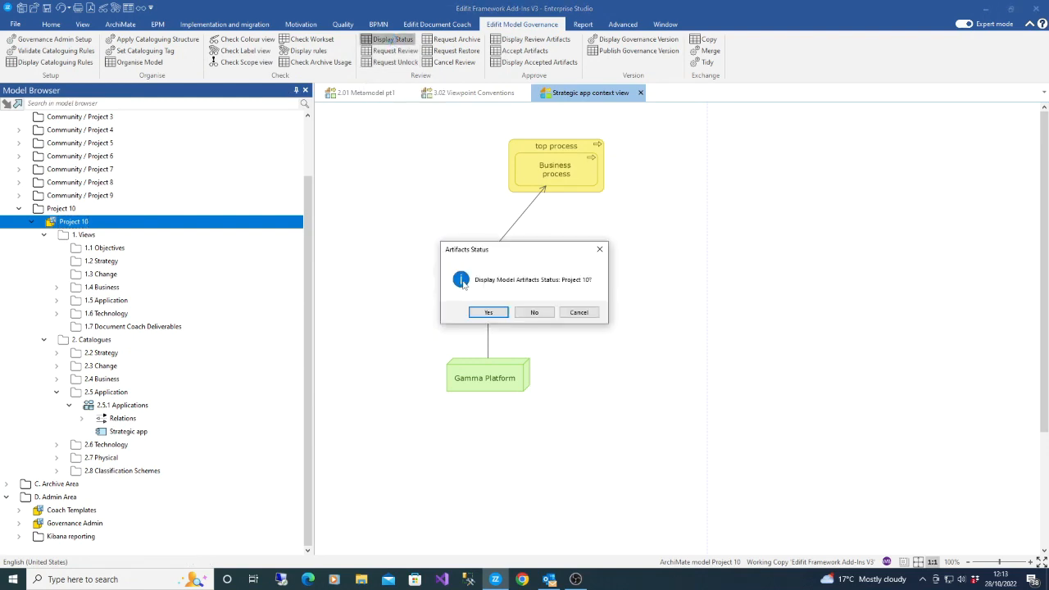
{"action": "left_click", "coordinate": [487, 313]}
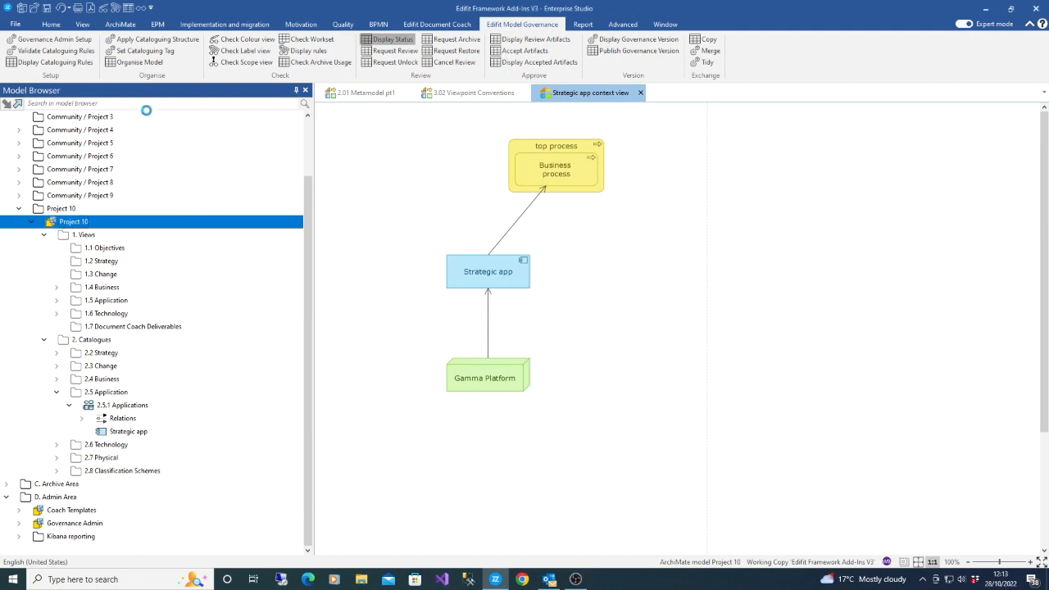
{"action": "left_click_drag", "start_coordinate": [221, 147], "coordinate": [459, 280]}
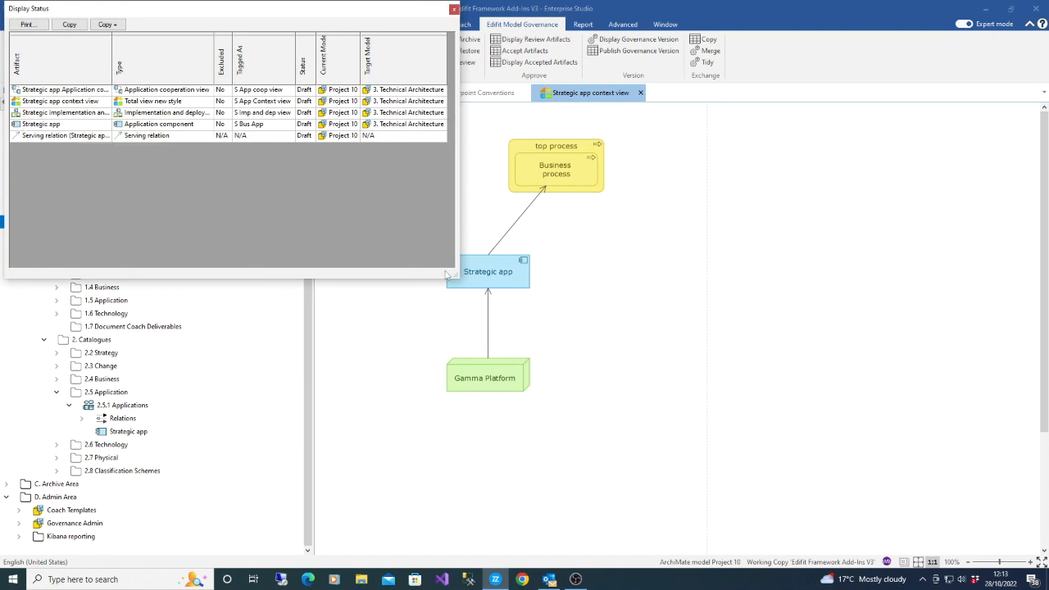
{"action": "left_click_drag", "start_coordinate": [453, 273], "coordinate": [461, 188]}
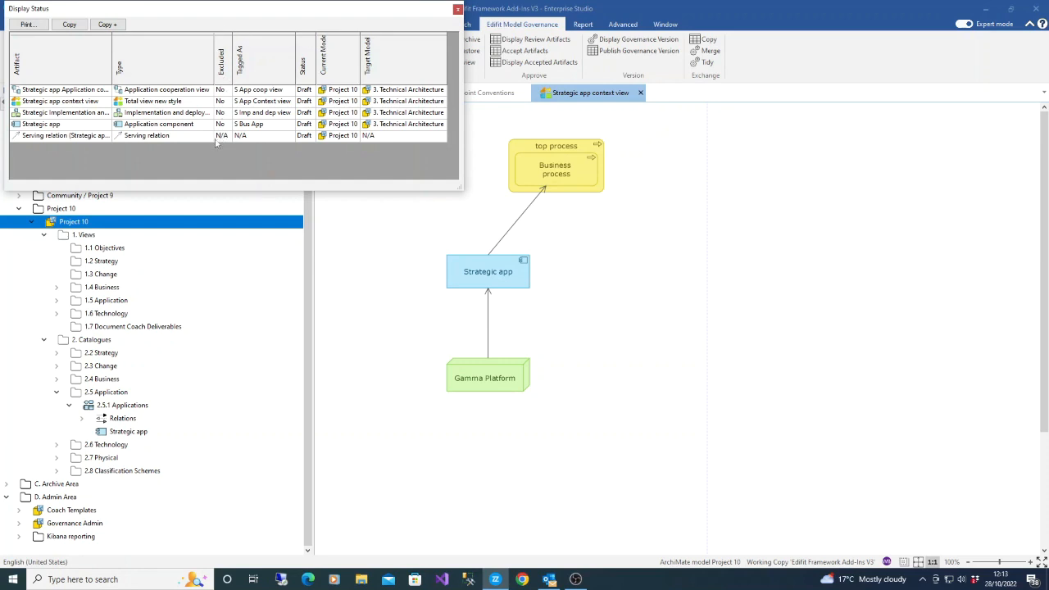
{"action": "left_click_drag", "start_coordinate": [140, 11], "coordinate": [386, 131]}
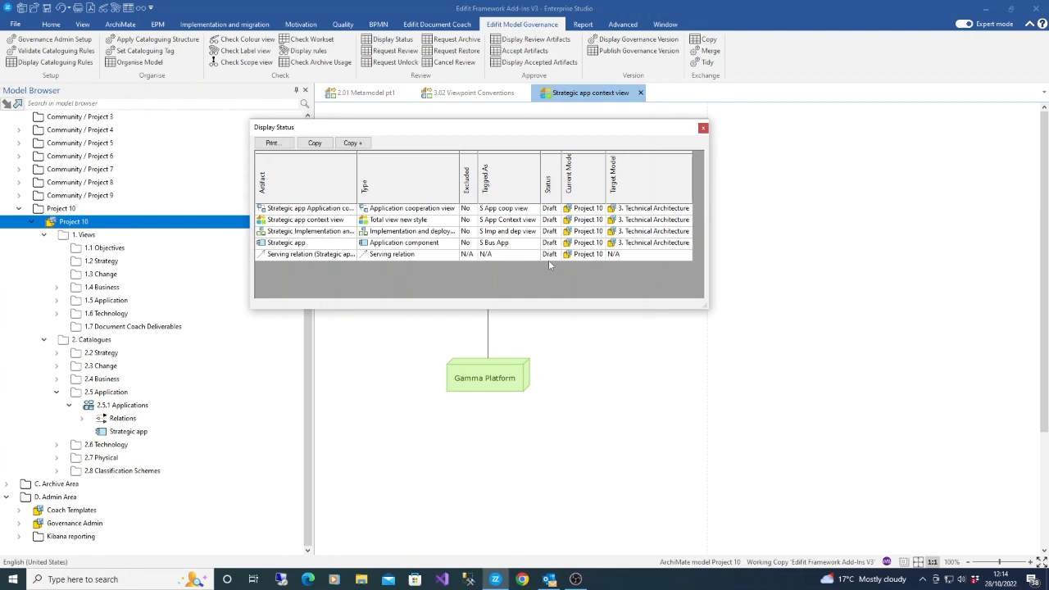
{"action": "left_click_drag", "start_coordinate": [308, 128], "coordinate": [458, 158]}
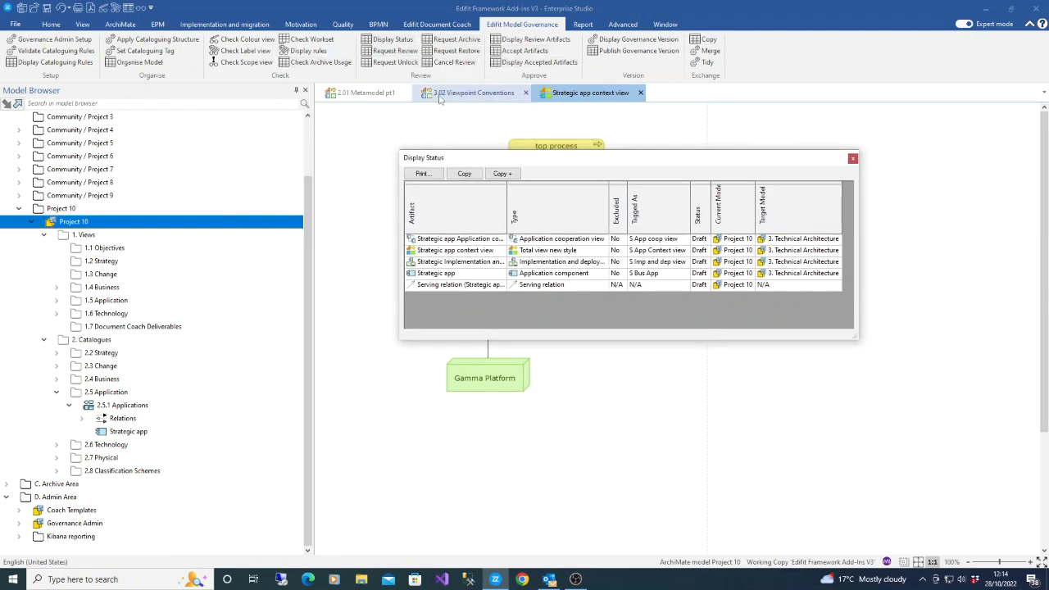
Step: Compare the artifacts' target models in the status report with the models in the Approved Area, and close the report
{"action": "left_click", "coordinate": [309, 207]}
{"action": "scroll", "coordinate": [201, 209], "scroll_direction": "up", "scroll_amount": 2}
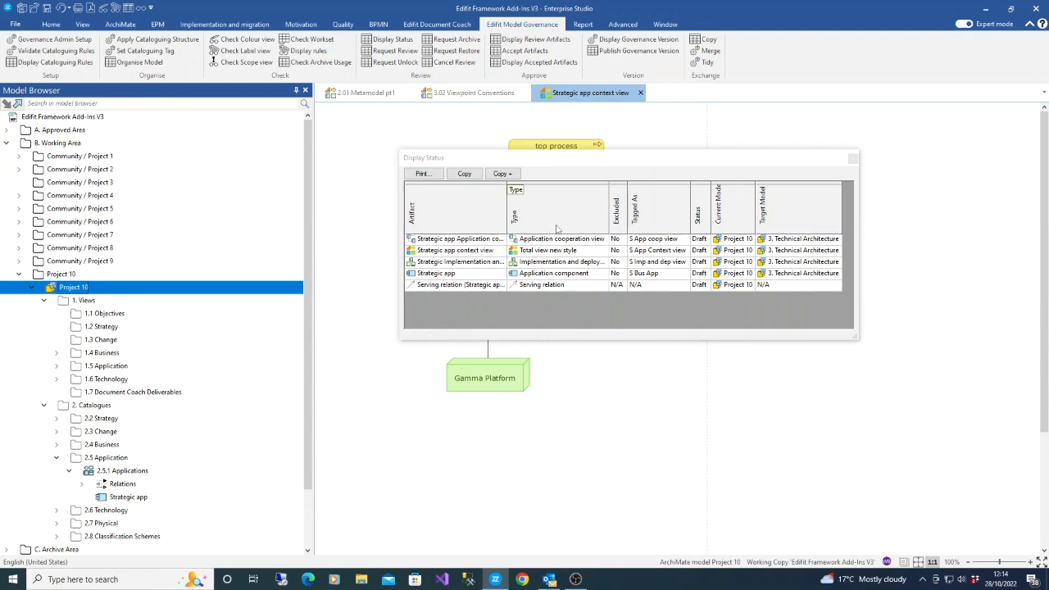
{"action": "left_click", "coordinate": [752, 259]}
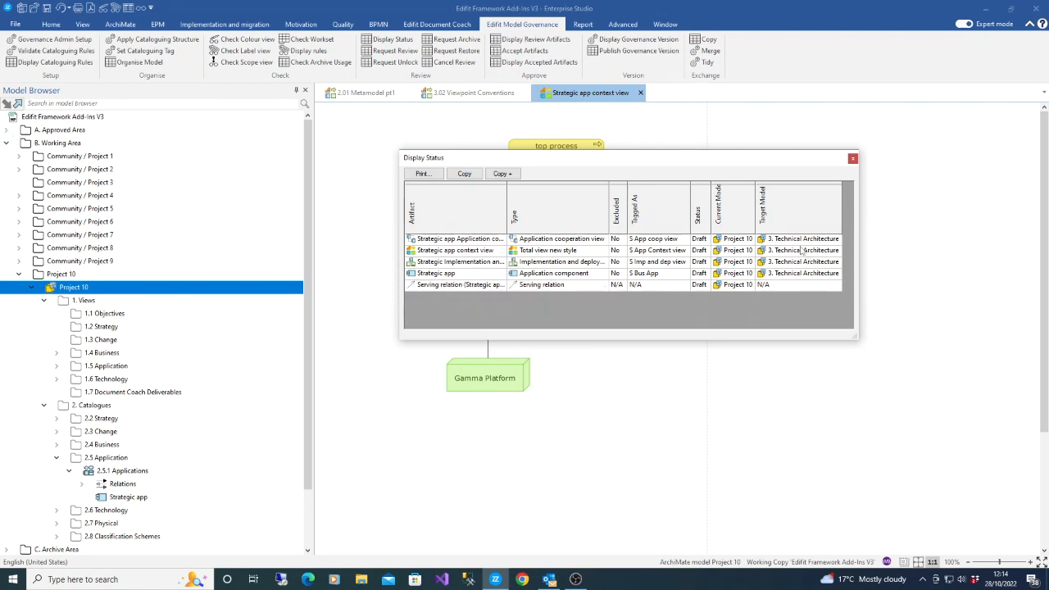
{"action": "left_click", "coordinate": [6, 131]}
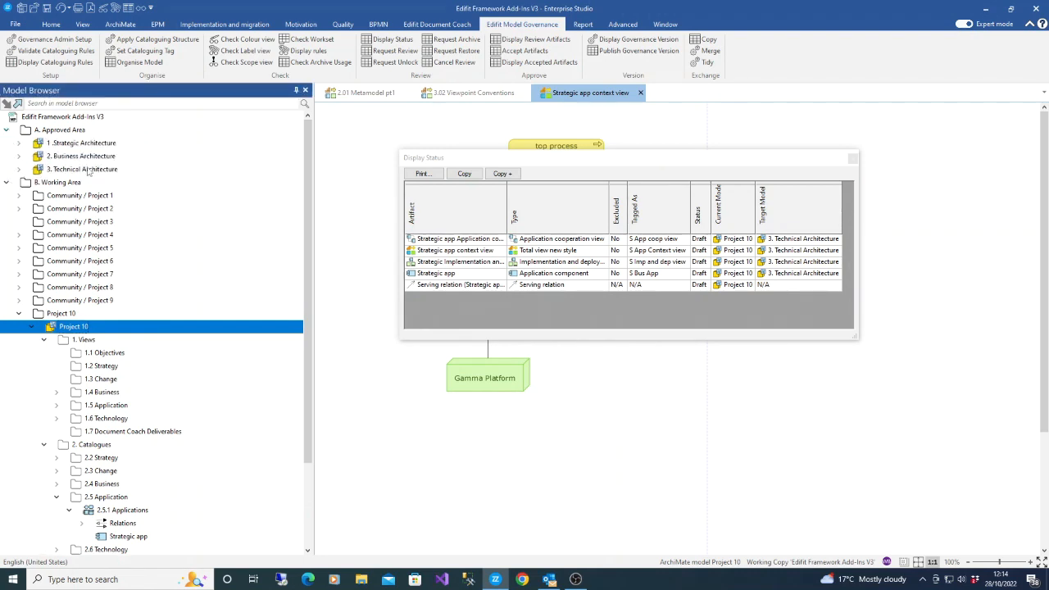
{"action": "left_click", "coordinate": [6, 131]}
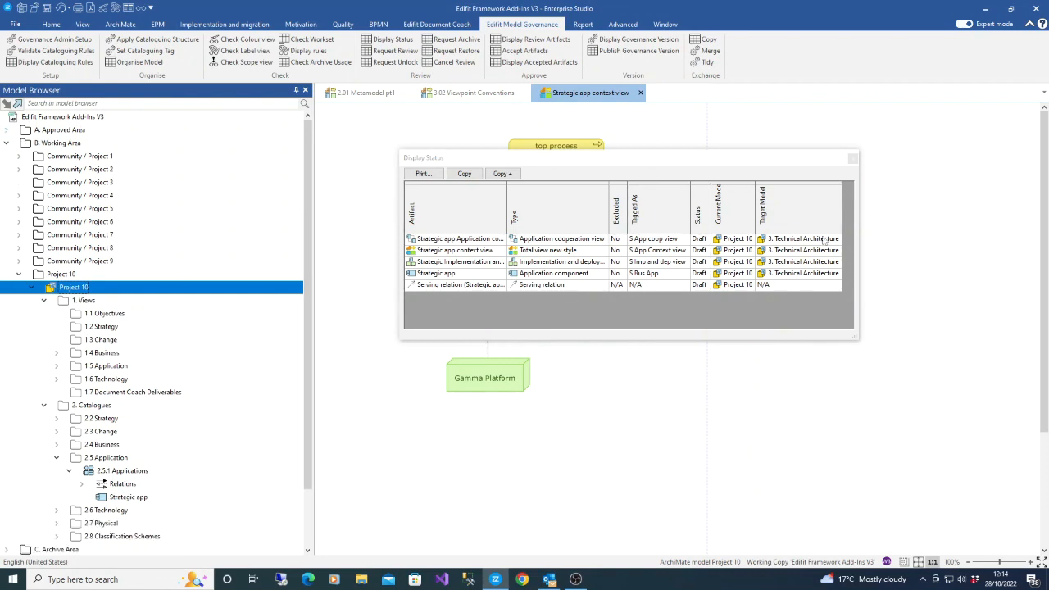
{"action": "left_click", "coordinate": [853, 158]}
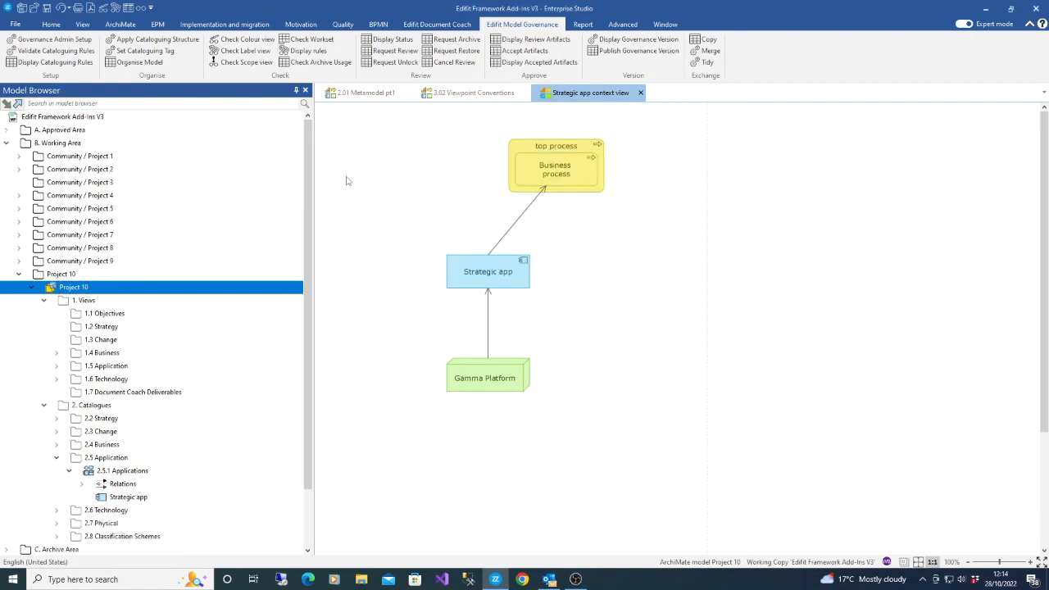
Step: Locate the Strategic app context view in the model browser and select it under 1.5 Application
{"action": "scroll", "coordinate": [186, 444], "scroll_direction": "down", "scroll_amount": 1}
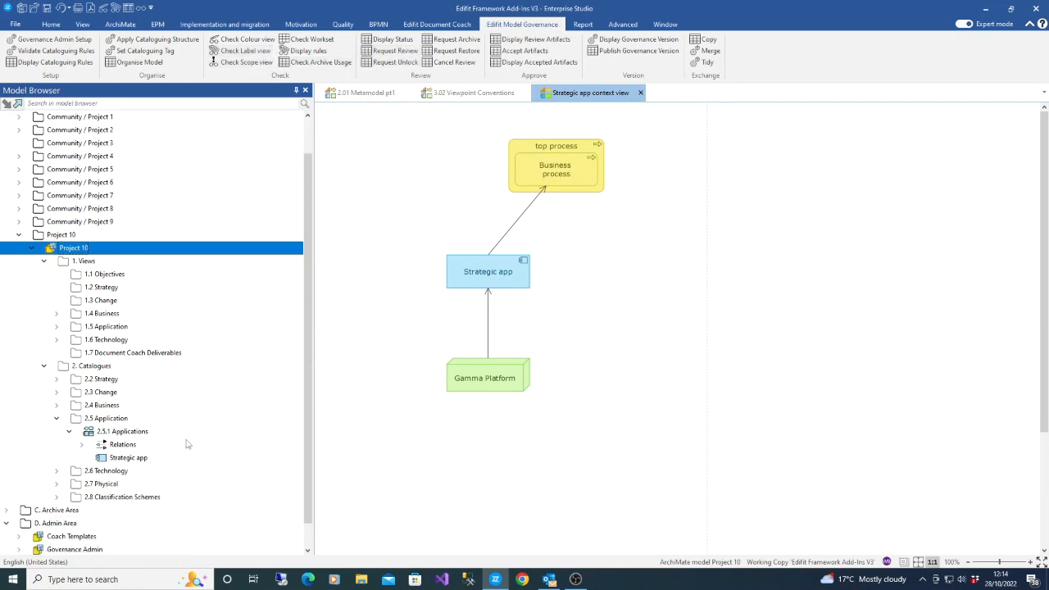
{"action": "scroll", "coordinate": [186, 444], "scroll_direction": "down", "scroll_amount": 1}
{"action": "right_click", "coordinate": [380, 207]}
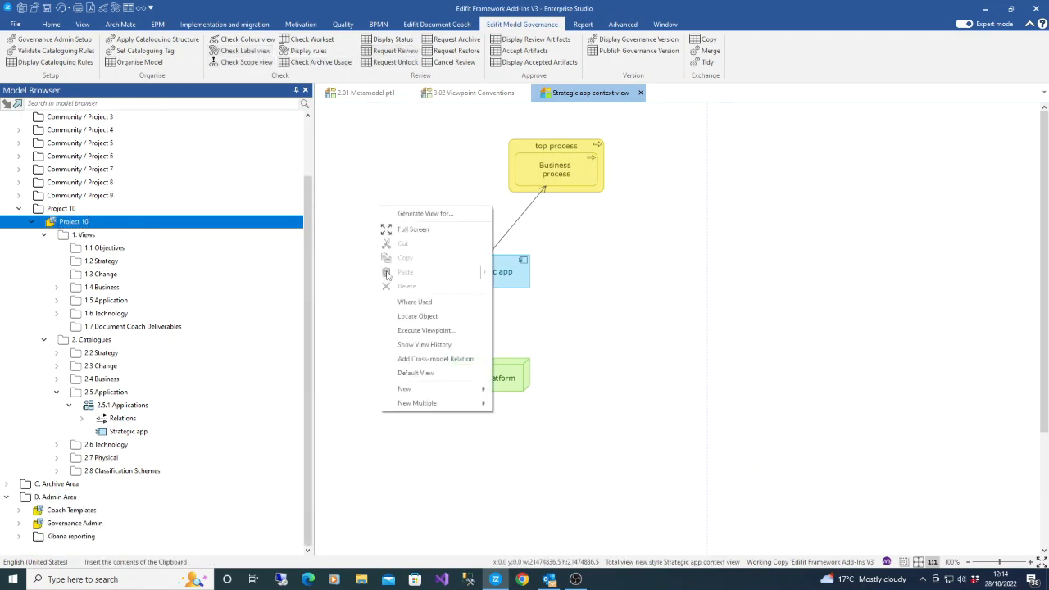
{"action": "left_click", "coordinate": [416, 320]}
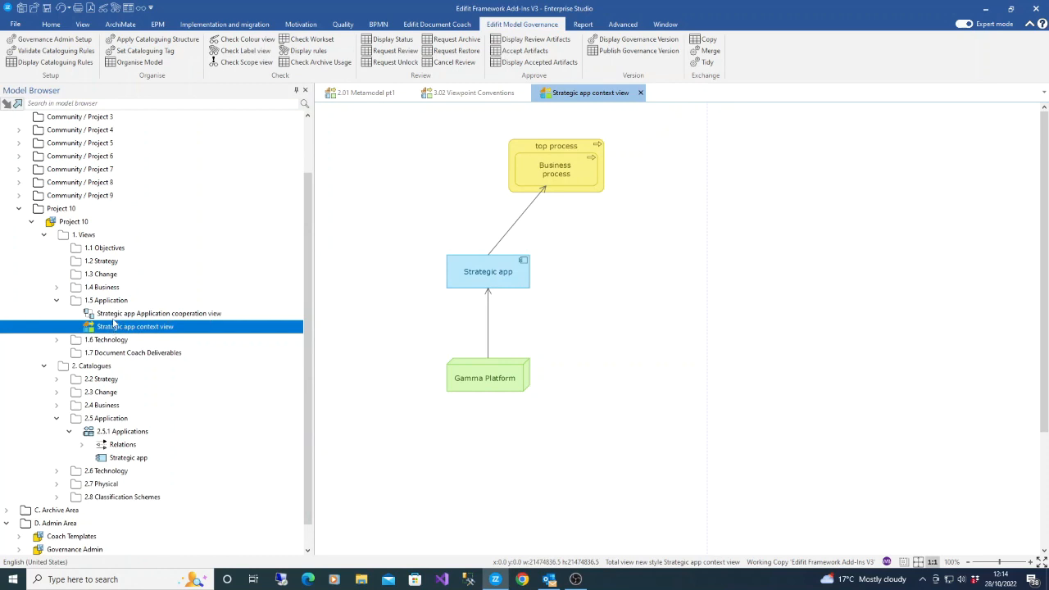
{"action": "left_click", "coordinate": [62, 223]}
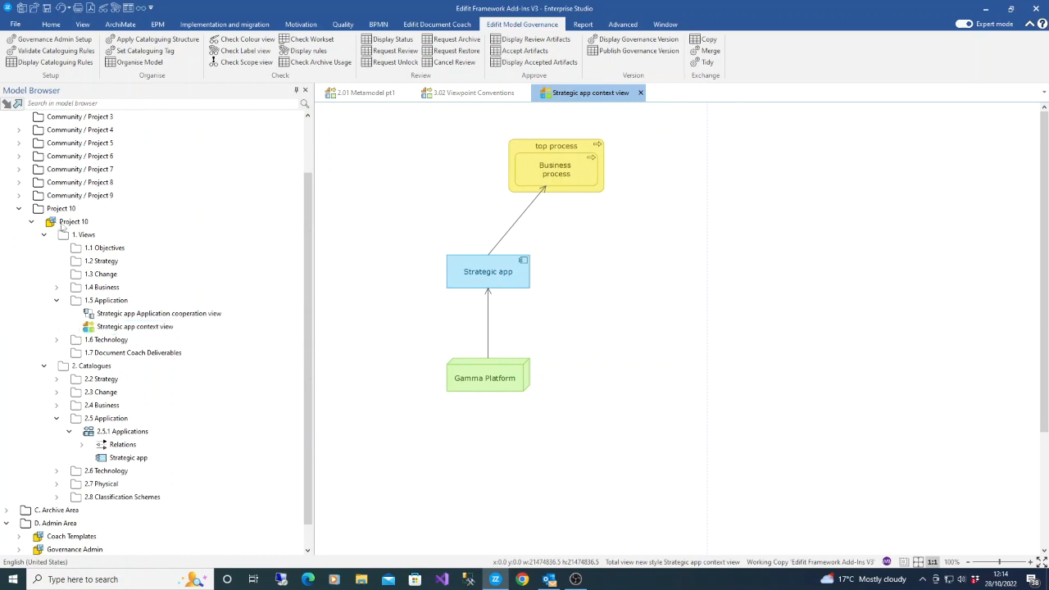
{"action": "left_click", "coordinate": [89, 327]}
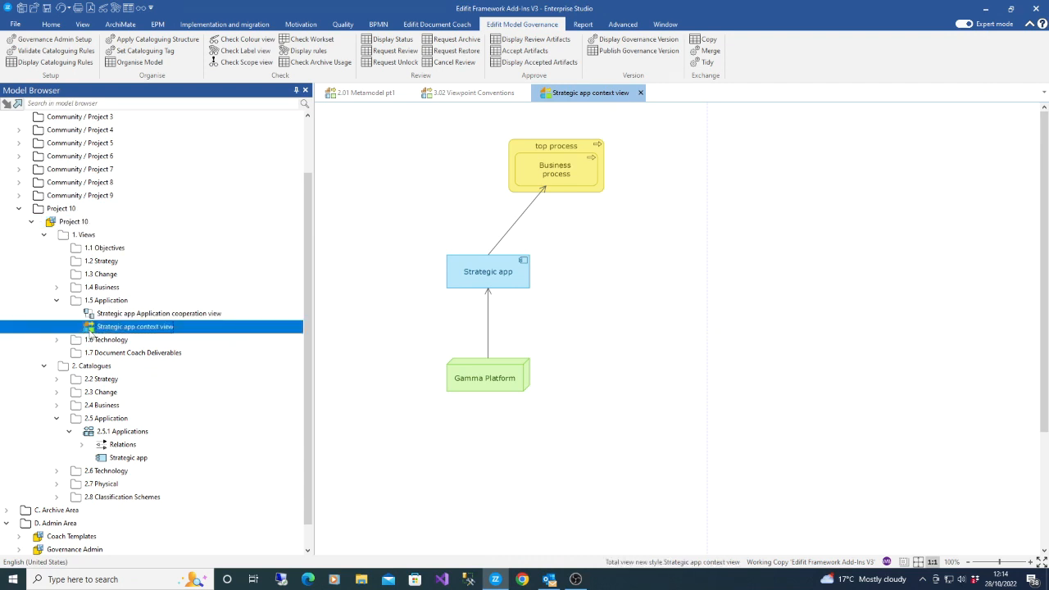
{"action": "left_click", "coordinate": [431, 225]}
{"action": "double_click", "coordinate": [574, 417]}
{"action": "left_click", "coordinate": [428, 294]}
{"action": "left_click_drag", "start_coordinate": [414, 231], "coordinate": [604, 452]}
{"action": "left_click", "coordinate": [408, 338]}
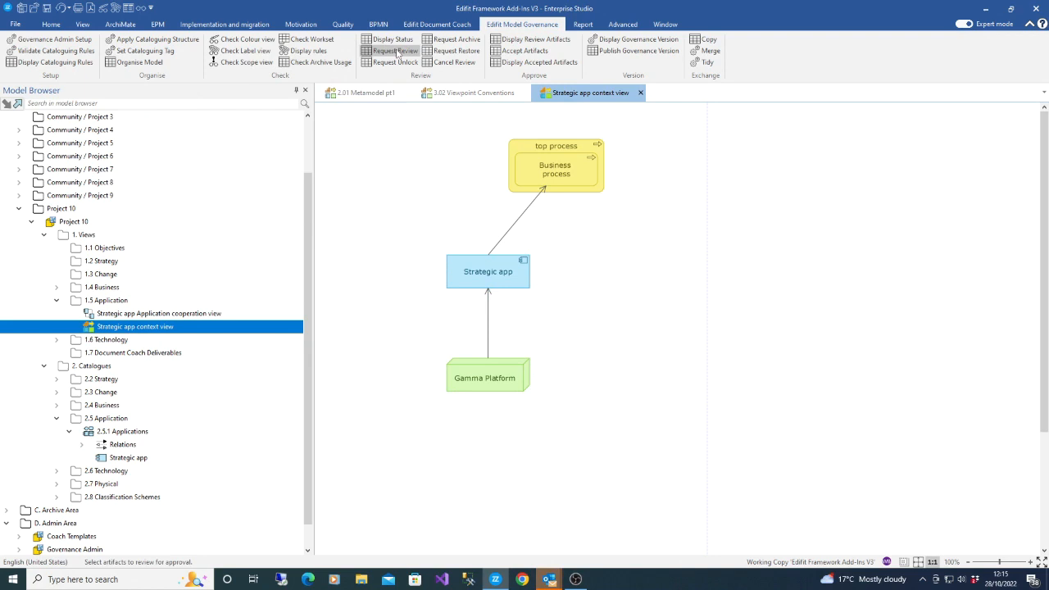
Step: Request a review for approval of the Strategic app context view, including the view's artifacts
{"action": "left_click", "coordinate": [90, 330]}
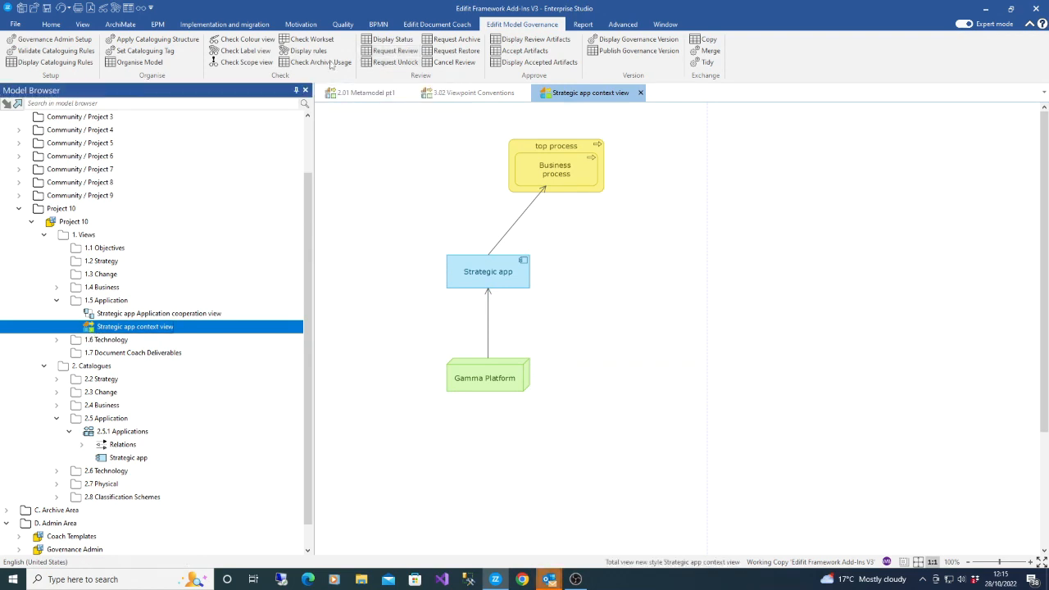
{"action": "left_click", "coordinate": [396, 50]}
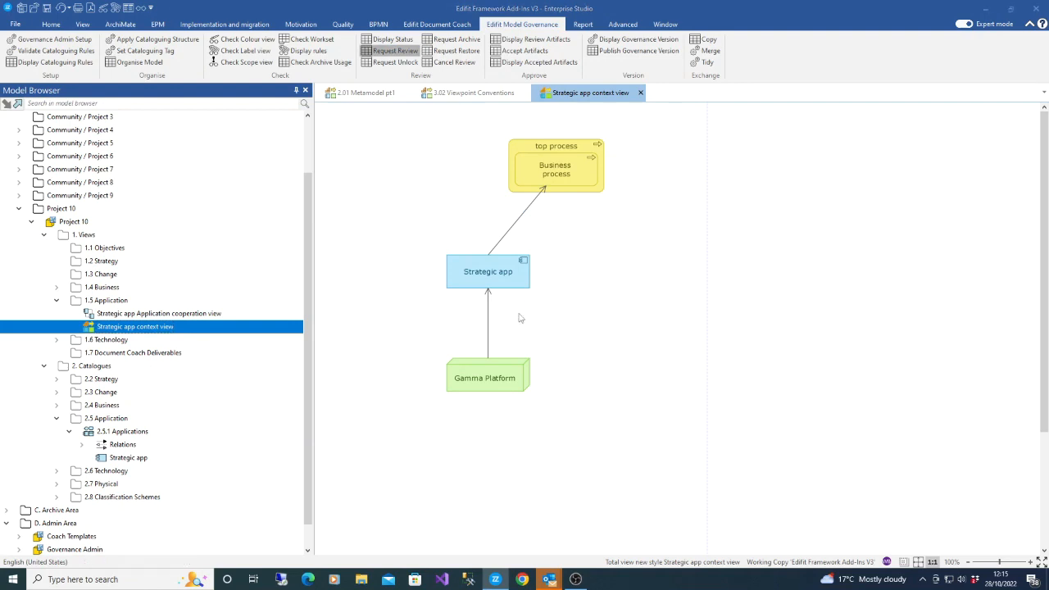
{"action": "left_click_drag", "start_coordinate": [467, 247], "coordinate": [632, 239]}
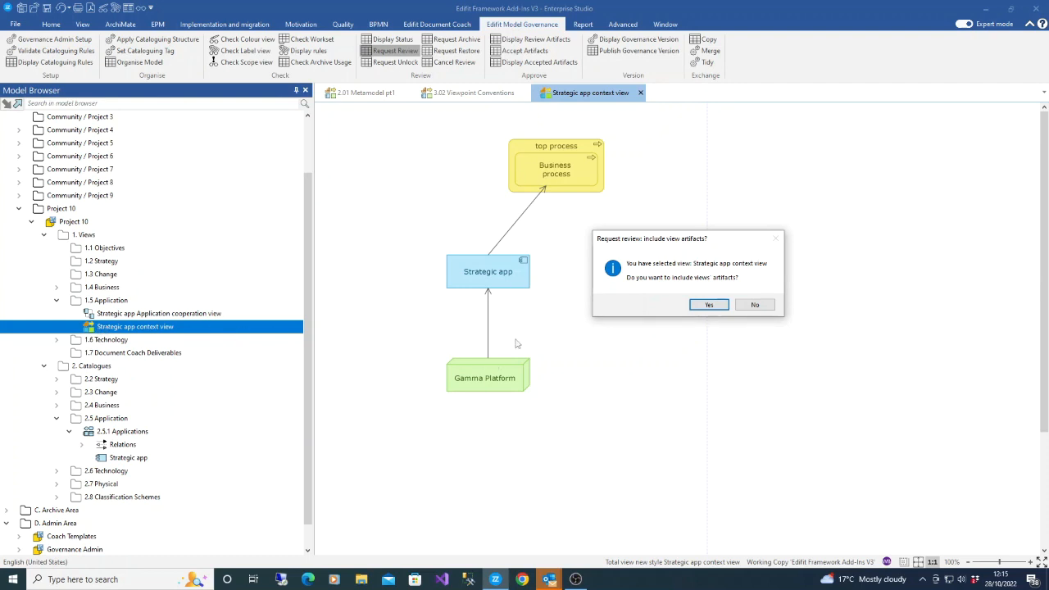
{"action": "left_click", "coordinate": [710, 306]}
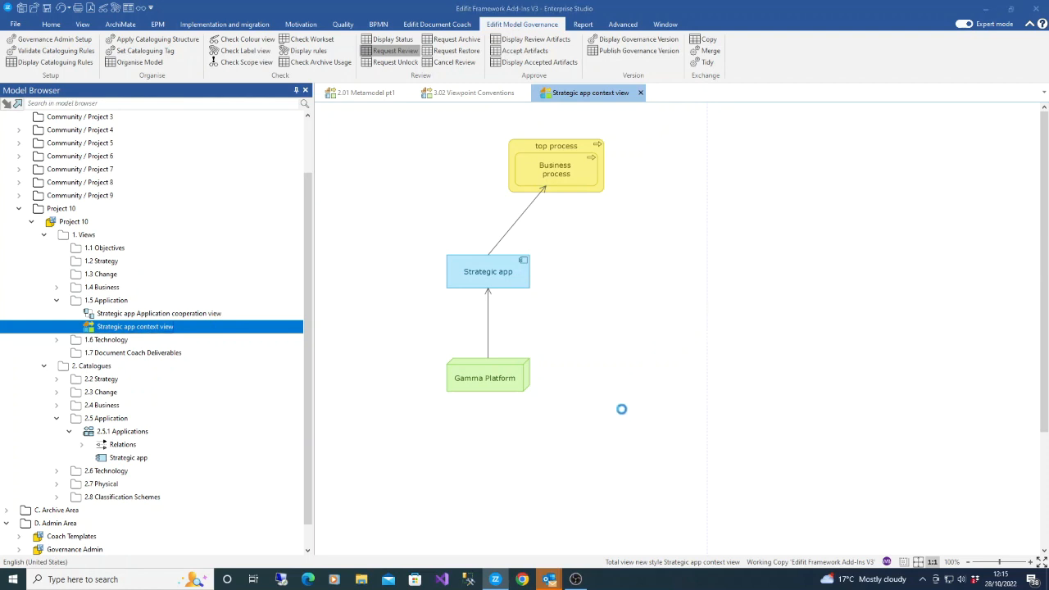
{"action": "left_click_drag", "start_coordinate": [448, 244], "coordinate": [606, 253]}
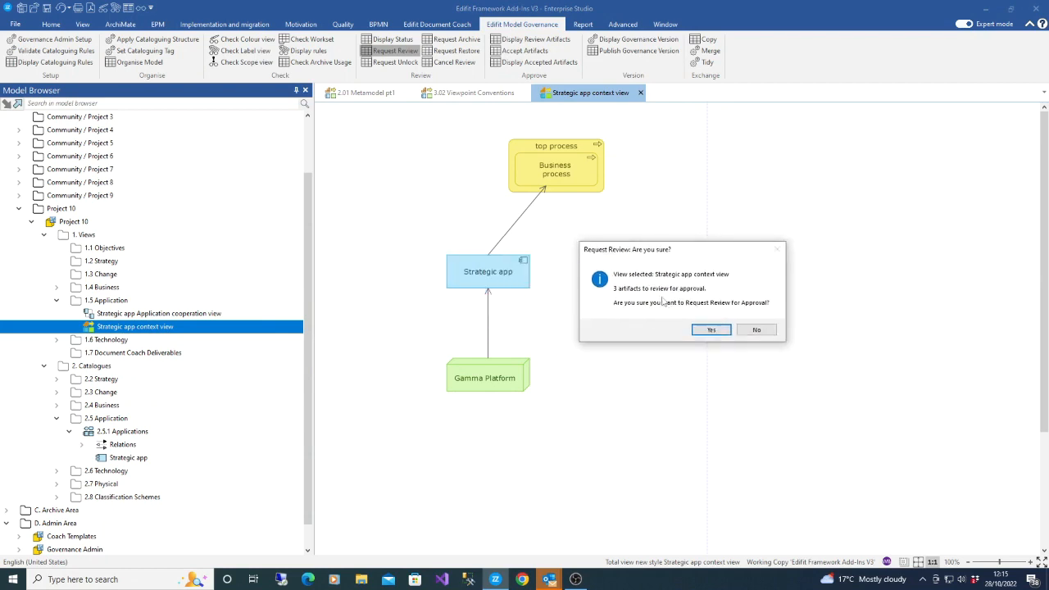
{"action": "left_click", "coordinate": [489, 274]}
{"action": "left_click", "coordinate": [498, 243]}
{"action": "left_click", "coordinate": [710, 329]}
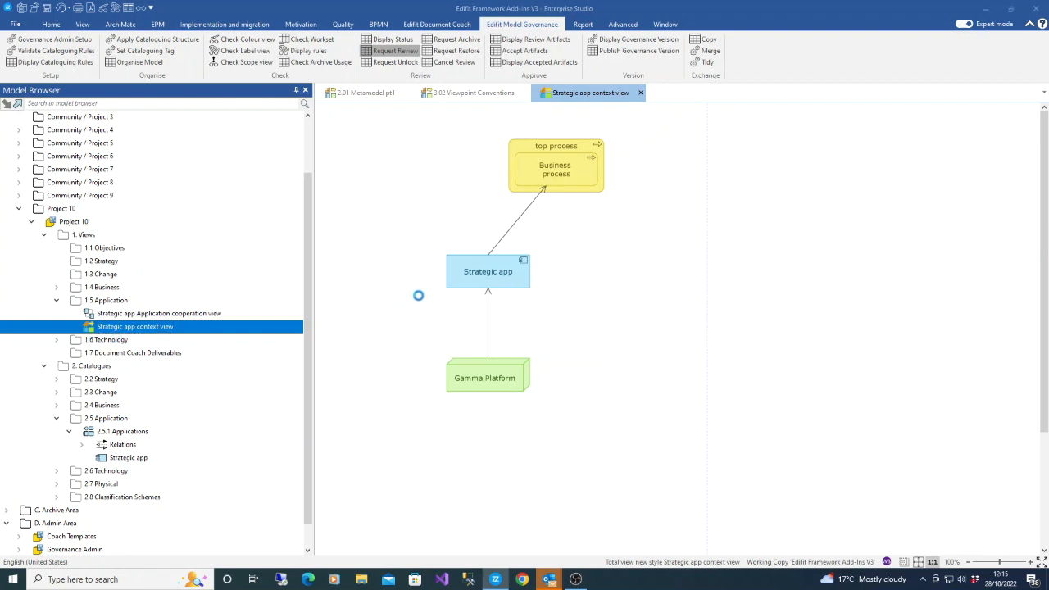
Step: Enlarge the Request Review report to read each artifact's statuses and target model, and close the report
{"action": "left_click", "coordinate": [565, 315]}
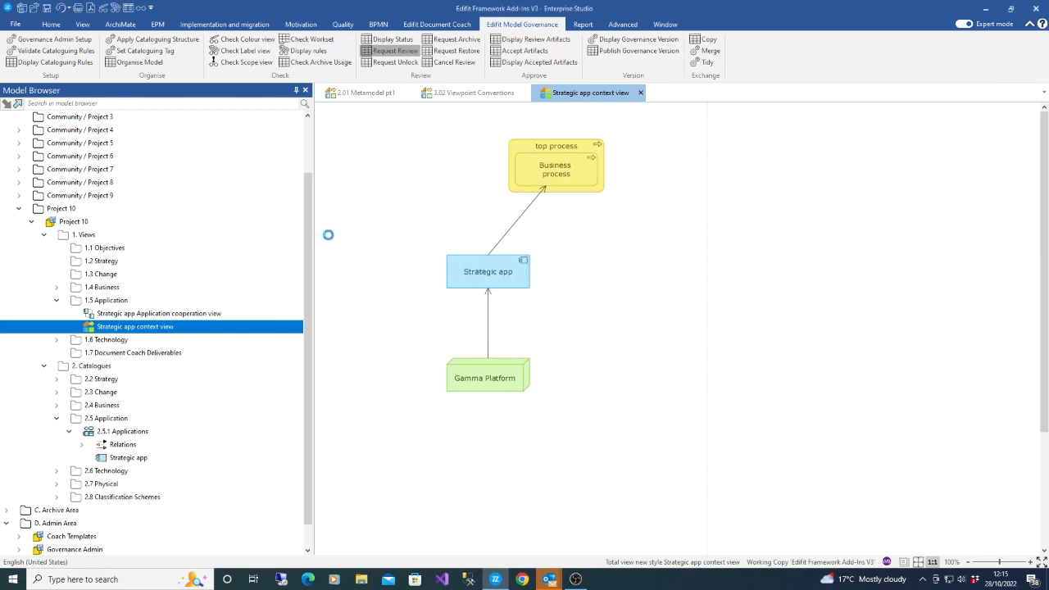
{"action": "left_click_drag", "start_coordinate": [311, 160], "coordinate": [535, 195]}
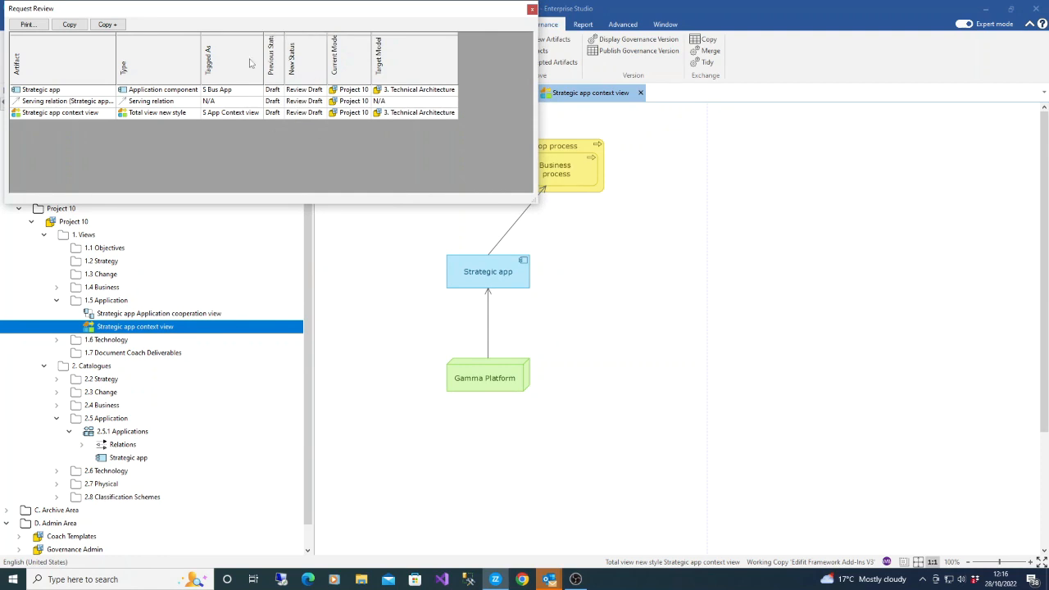
{"action": "left_click", "coordinate": [531, 9]}
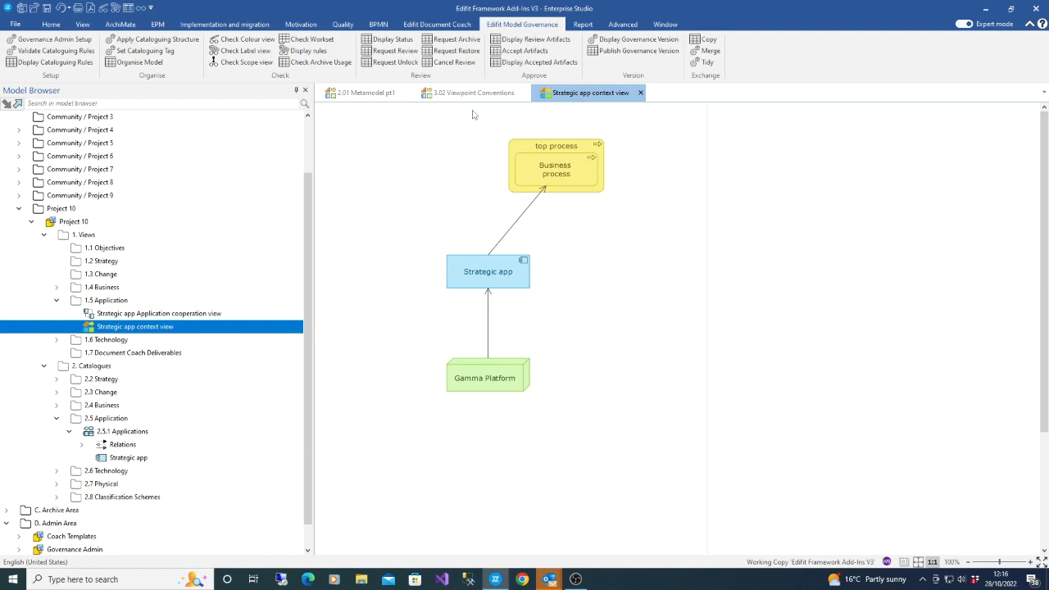
Step: Display the review artifacts without exporting them to Excel, read the widened report's status and model columns, and close it
{"action": "left_click", "coordinate": [531, 50]}
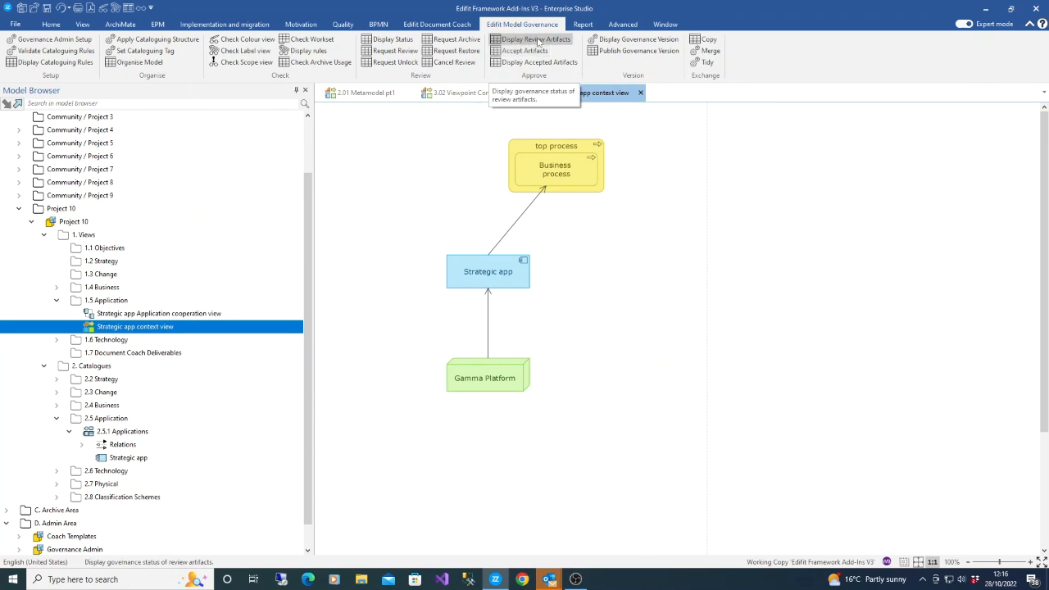
{"action": "left_click", "coordinate": [538, 39]}
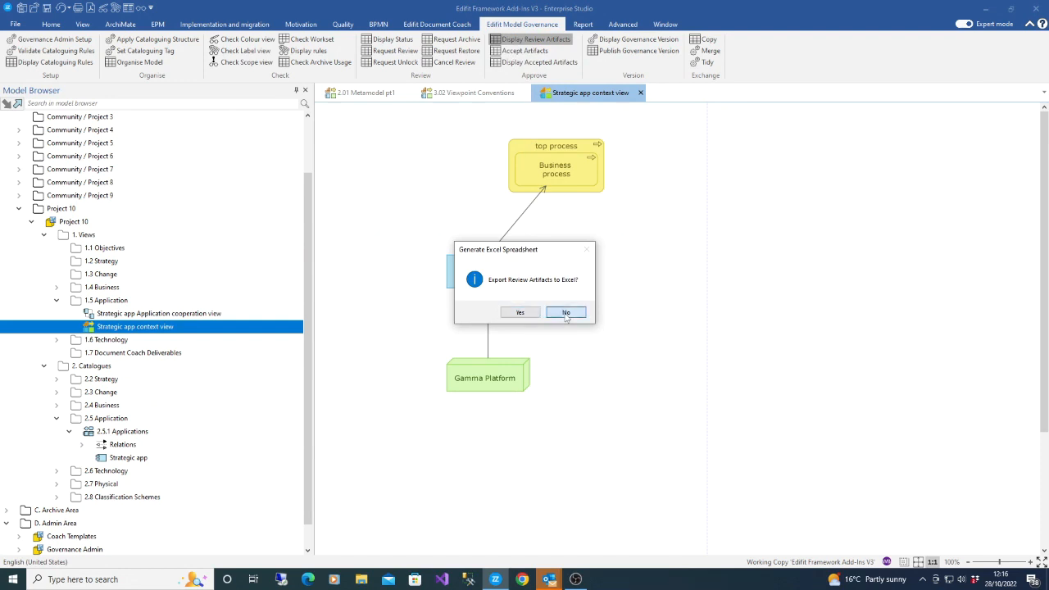
{"action": "left_click", "coordinate": [521, 312]}
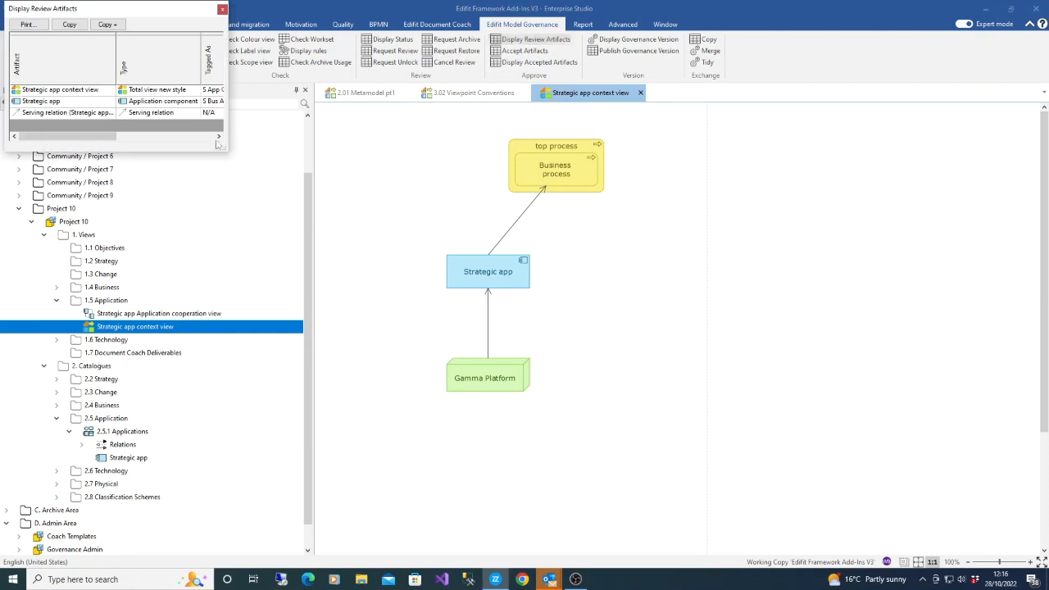
{"action": "left_click_drag", "start_coordinate": [235, 160], "coordinate": [531, 172]}
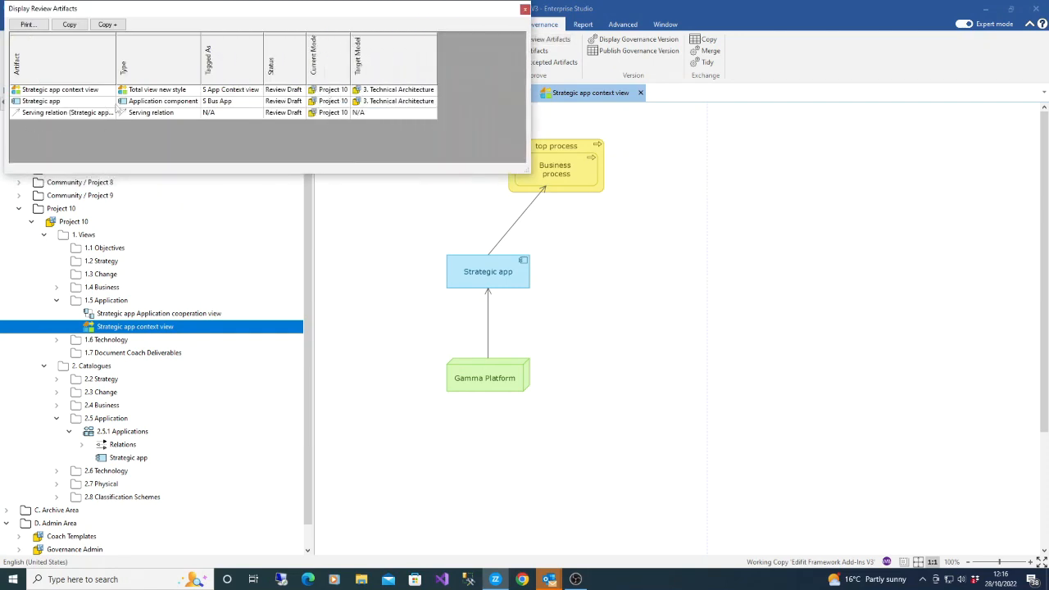
{"action": "left_click", "coordinate": [524, 9]}
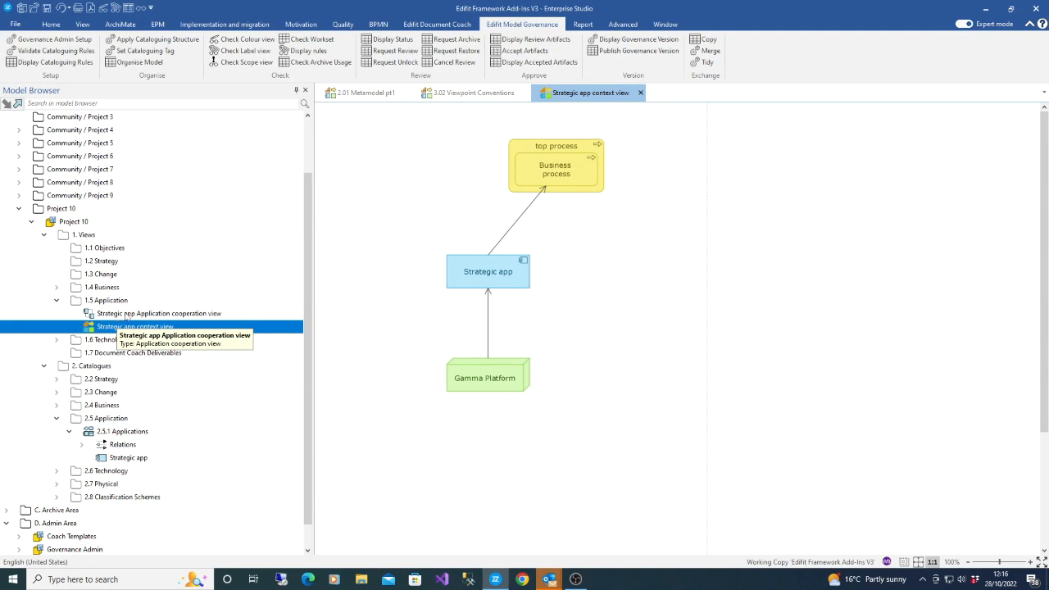
Step: Accept the Strategic app context view and its artifacts by user selection instead of importing an Excel governance review
{"action": "left_click", "coordinate": [93, 332]}
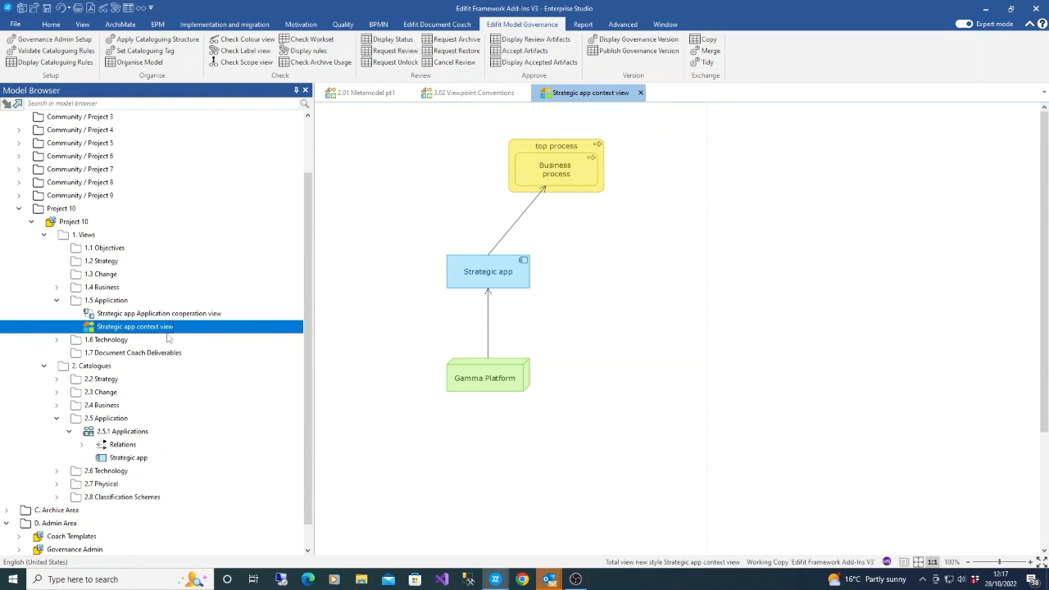
{"action": "left_click", "coordinate": [510, 50]}
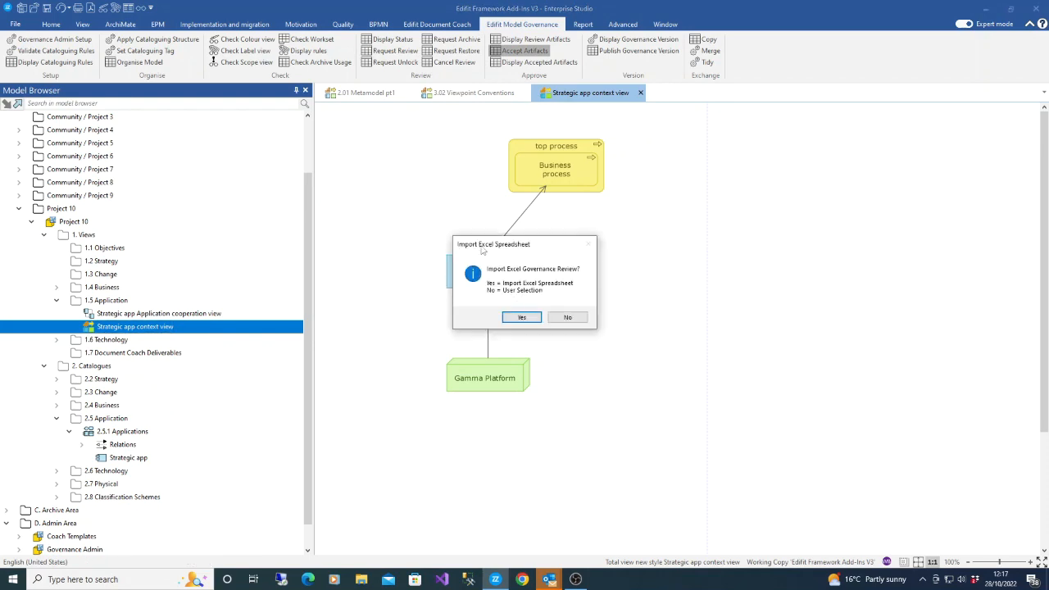
{"action": "left_click_drag", "start_coordinate": [481, 250], "coordinate": [605, 239]}
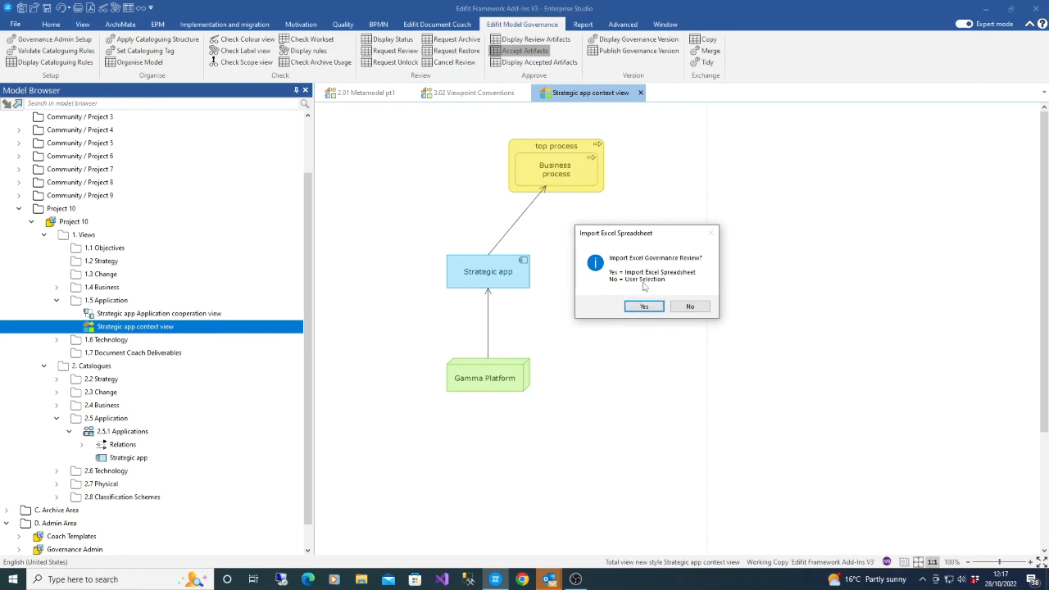
{"action": "left_click", "coordinate": [682, 310]}
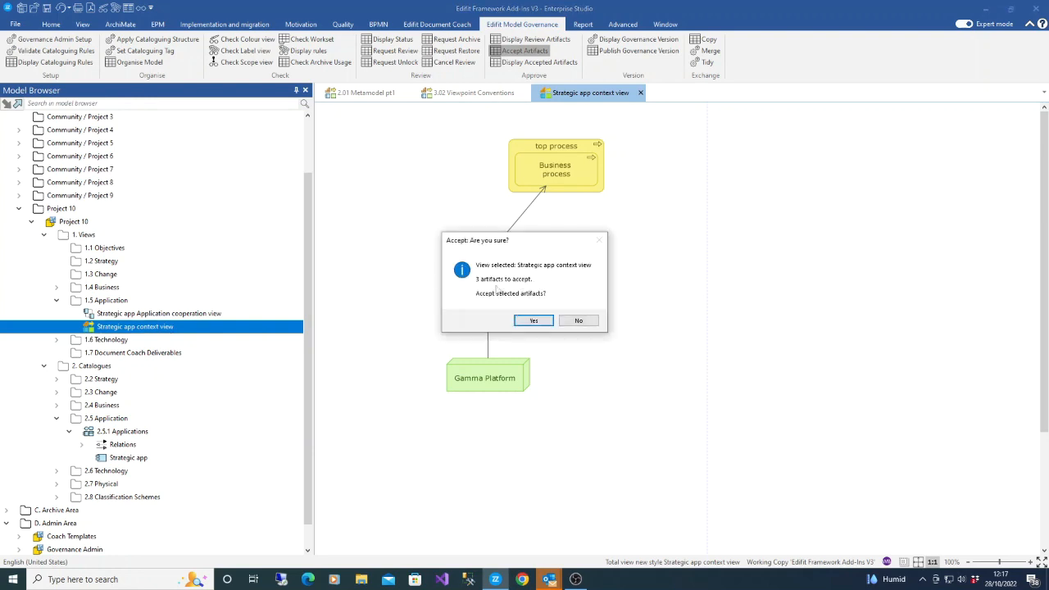
{"action": "left_click_drag", "start_coordinate": [473, 239], "coordinate": [598, 275]}
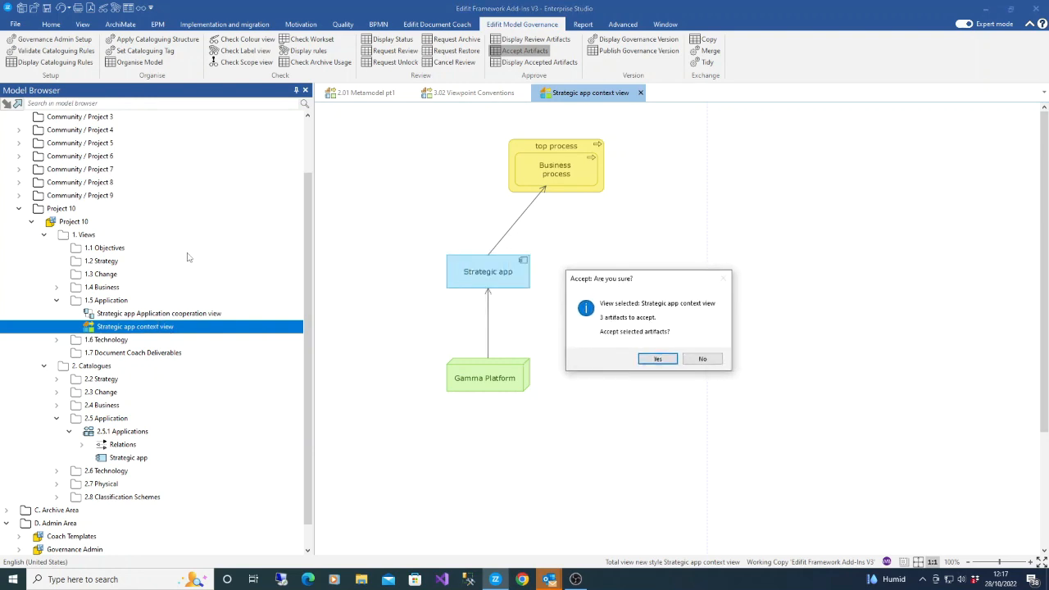
{"action": "left_click", "coordinate": [660, 360]}
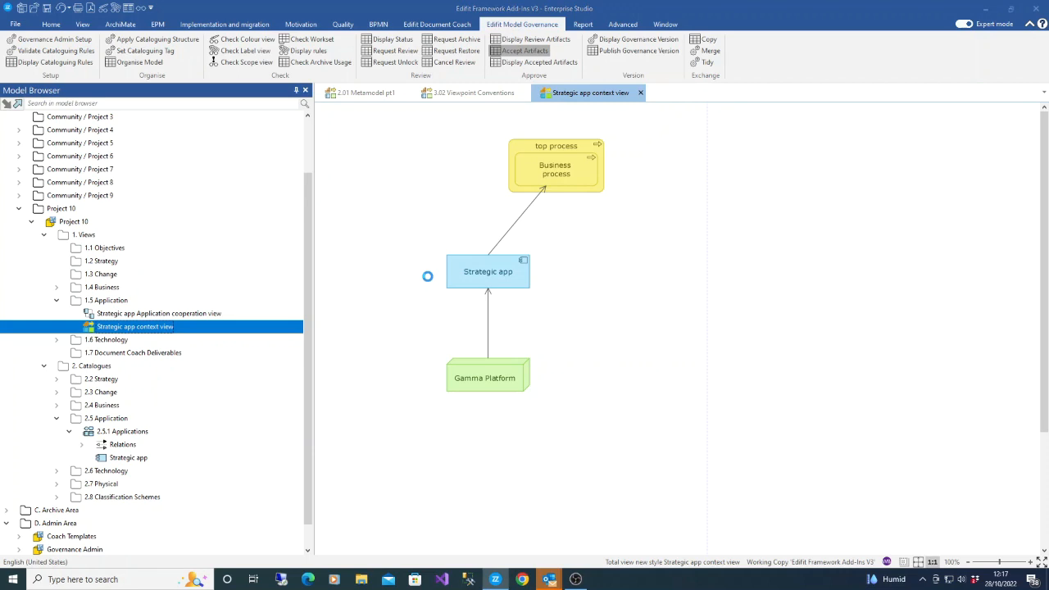
{"action": "left_click", "coordinate": [550, 316]}
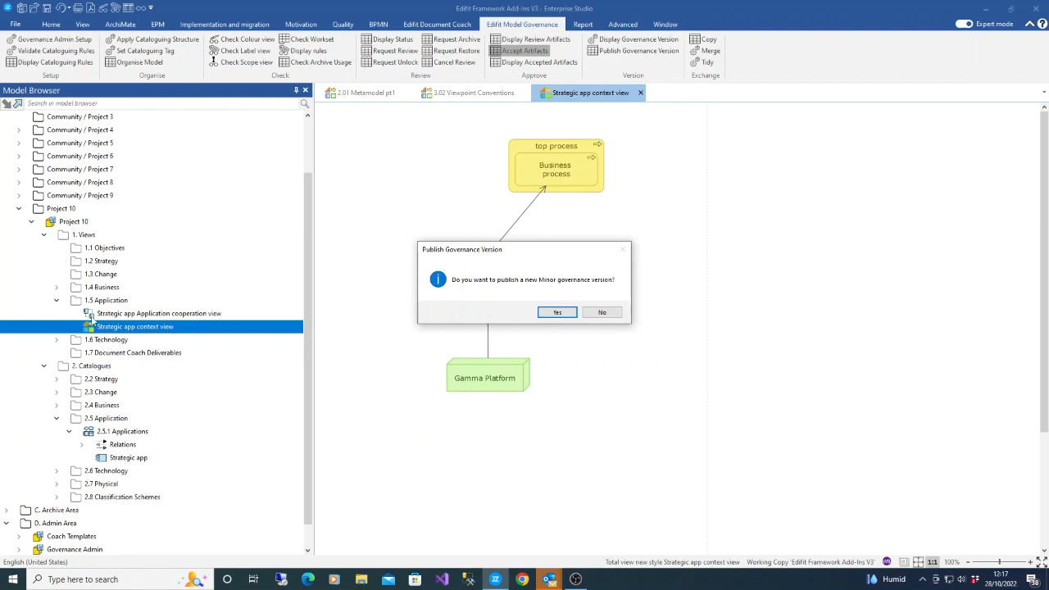
Step: Publish a new minor governance version and commit it to the repository
{"action": "left_click", "coordinate": [557, 312]}
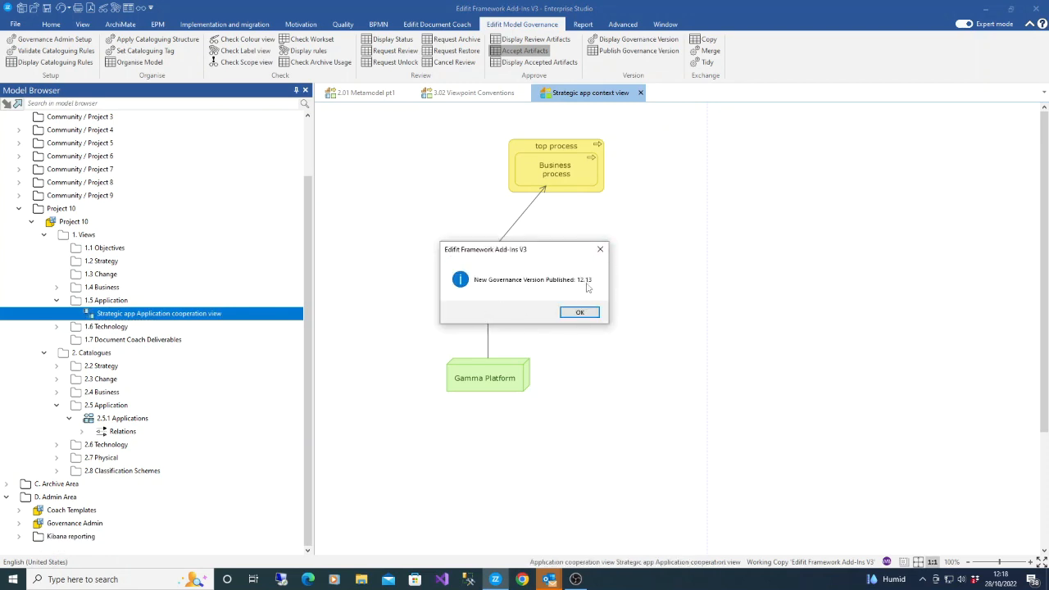
{"action": "left_click", "coordinate": [579, 312]}
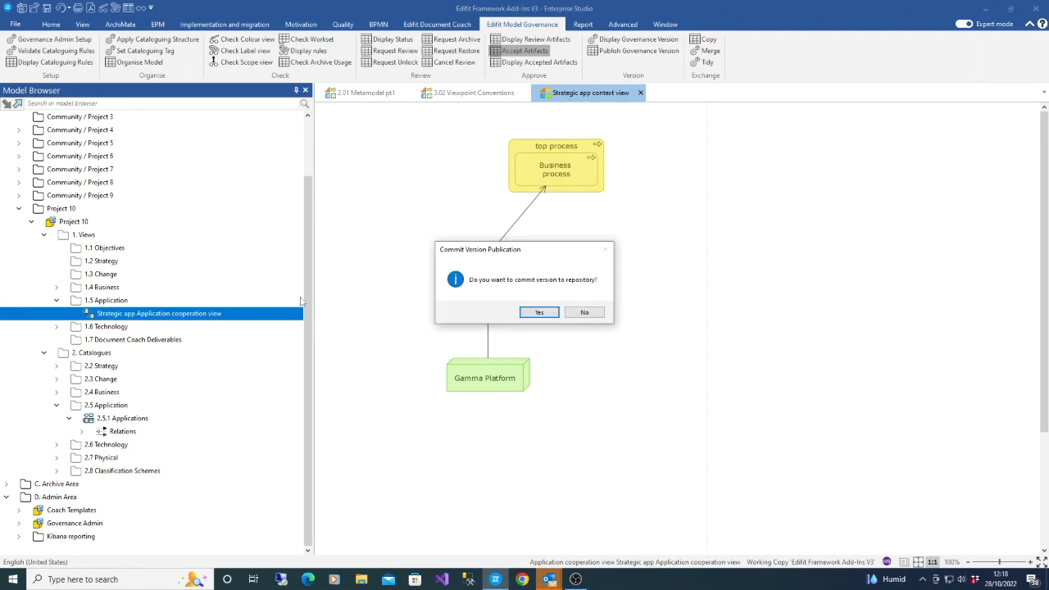
{"action": "left_click", "coordinate": [538, 312]}
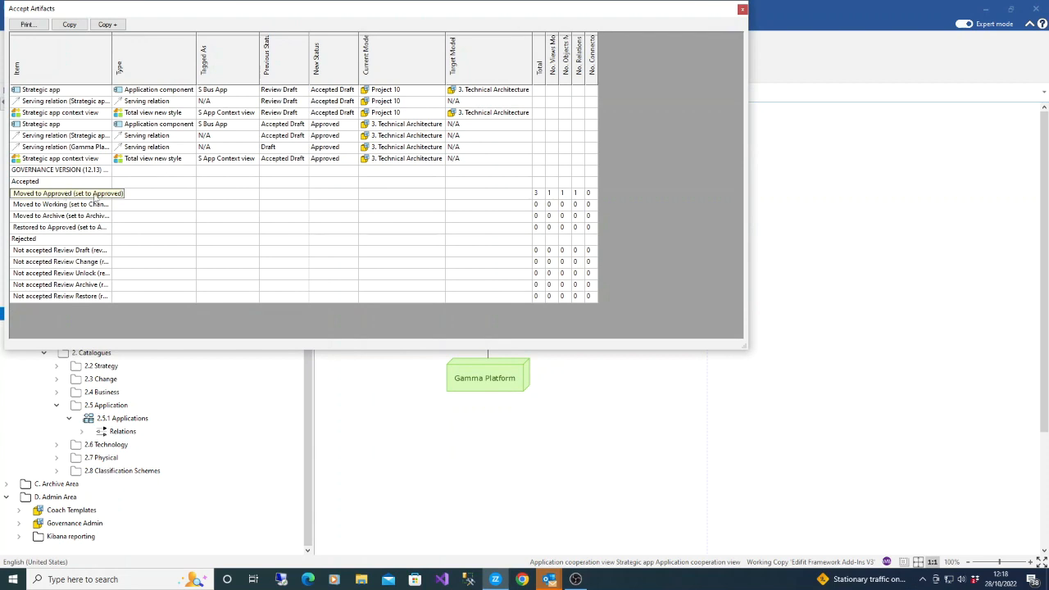
Step: Examine the total, view, object and relation counts for items moved to approved in the Accept Artifacts report, and close it
{"action": "left_click", "coordinate": [534, 195]}
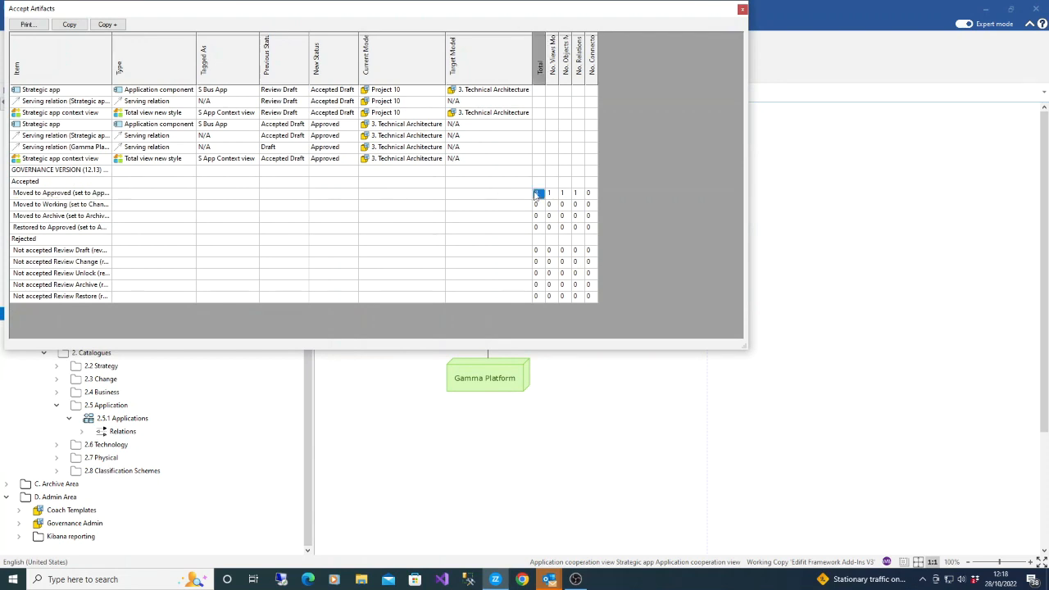
{"action": "left_click", "coordinate": [553, 195]}
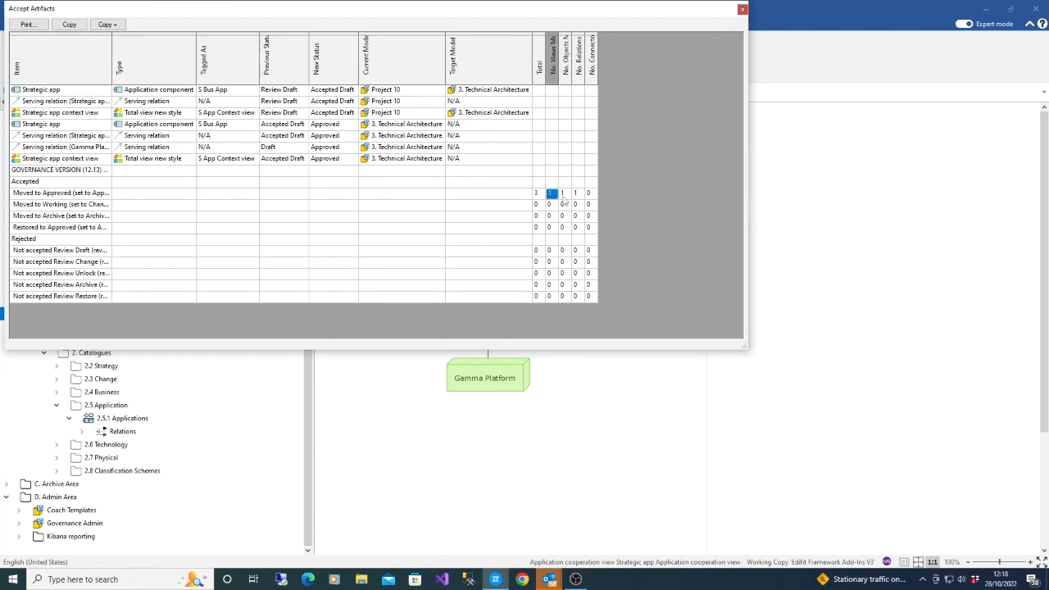
{"action": "left_click", "coordinate": [563, 195]}
{"action": "left_click", "coordinate": [575, 195]}
{"action": "left_click", "coordinate": [68, 195]}
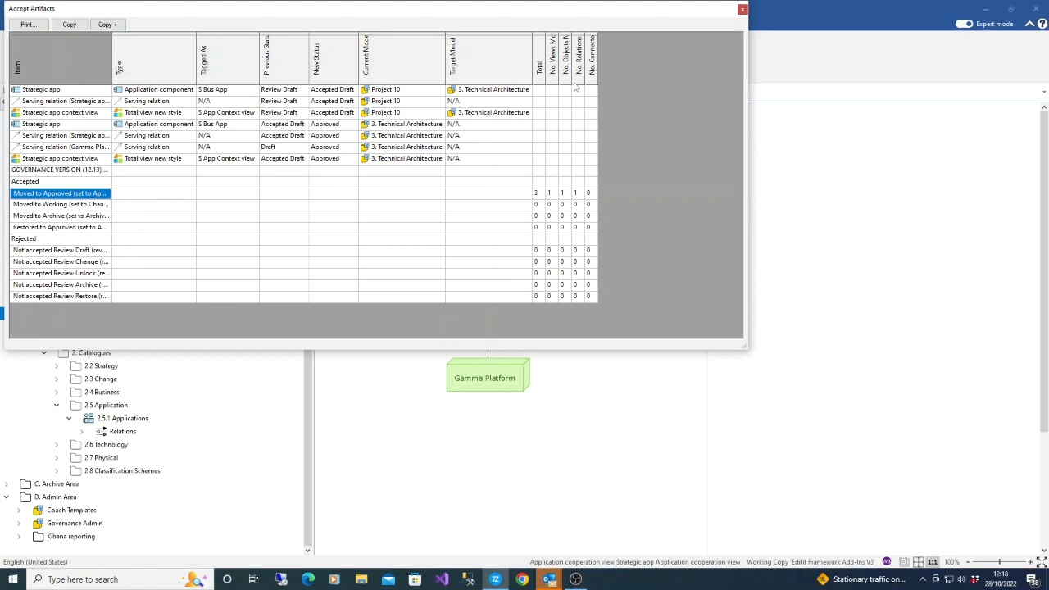
{"action": "left_click", "coordinate": [742, 11]}
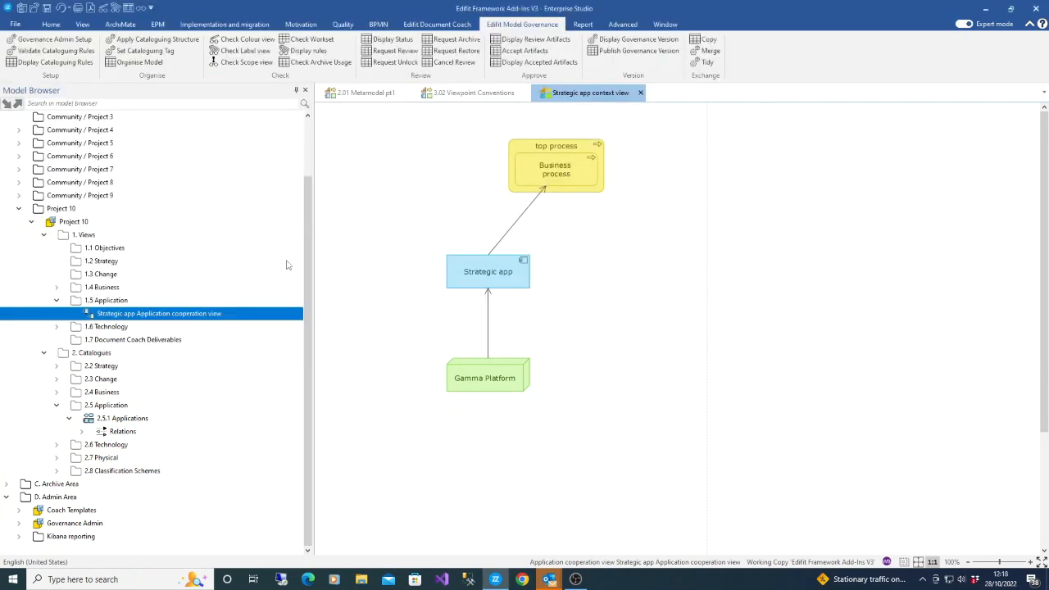
Step: Locate the open Strategic app context view and its Strategic app component in the model browser
{"action": "left_click_drag", "start_coordinate": [309, 262], "coordinate": [318, 204]}
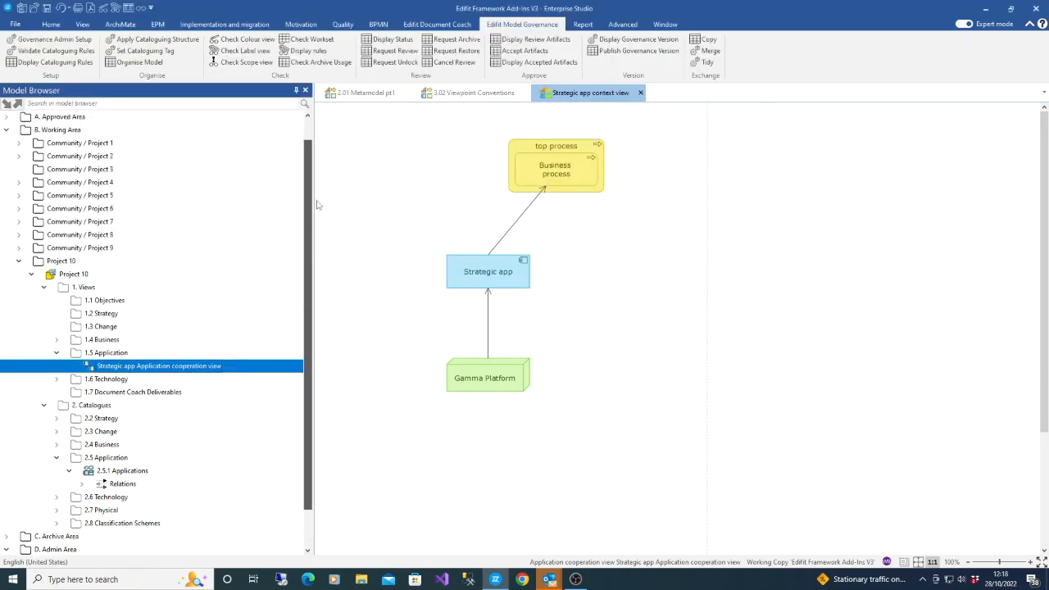
{"action": "right_click", "coordinate": [435, 202]}
{"action": "left_click", "coordinate": [456, 312]}
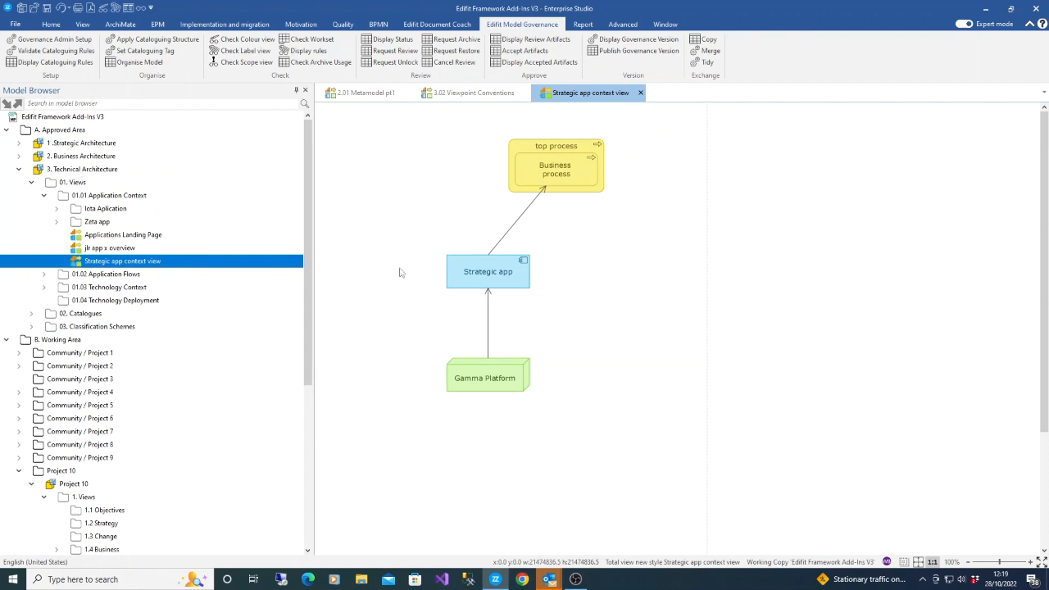
{"action": "left_click", "coordinate": [474, 272]}
{"action": "right_click", "coordinate": [473, 272]}
{"action": "left_click", "coordinate": [502, 426]}
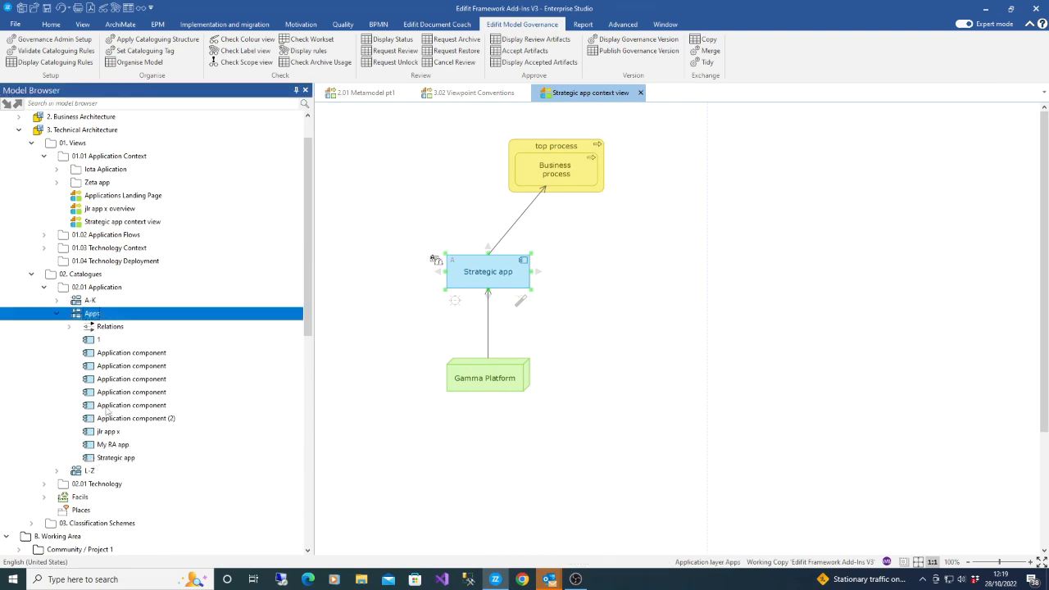
Step: Collapse the Project 10 folder and the 3. Technical Architecture model in the model browser
{"action": "scroll", "coordinate": [107, 409], "scroll_direction": "down", "scroll_amount": 9}
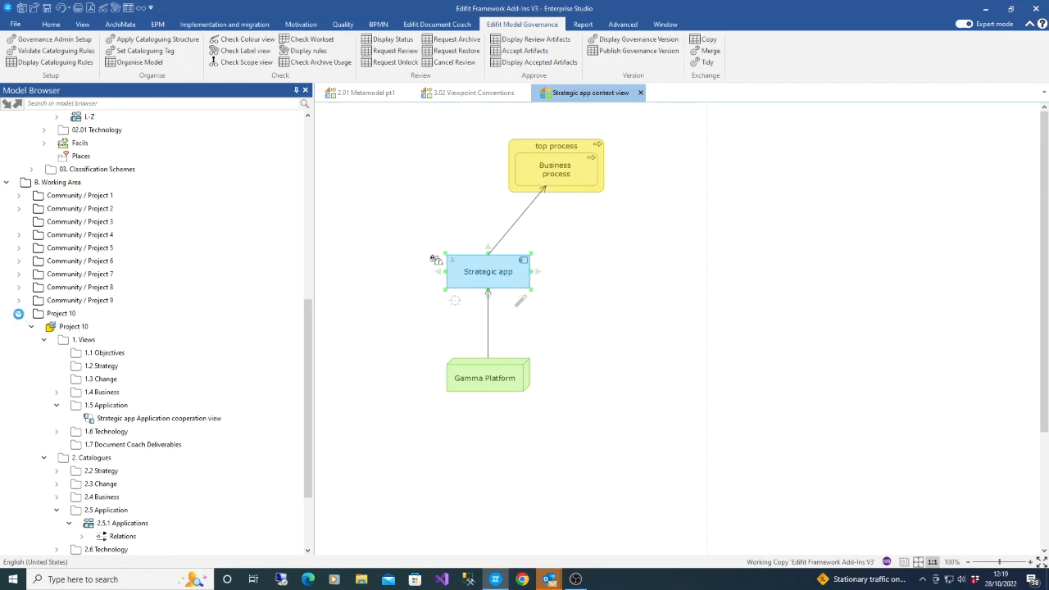
{"action": "left_click", "coordinate": [18, 314]}
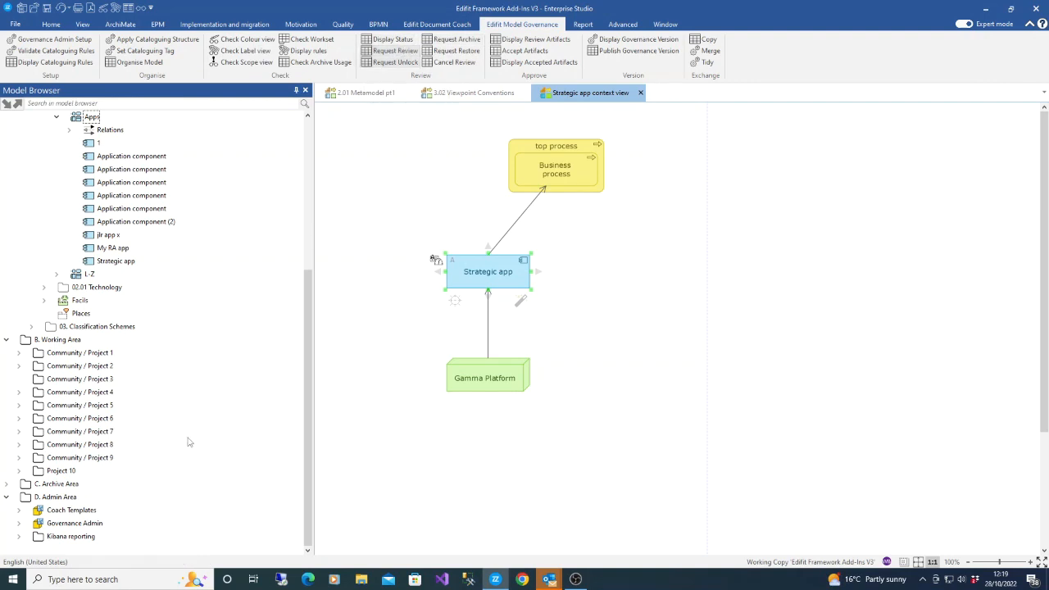
{"action": "left_click_drag", "start_coordinate": [305, 352], "coordinate": [304, 197]}
{"action": "left_click", "coordinate": [18, 169]}
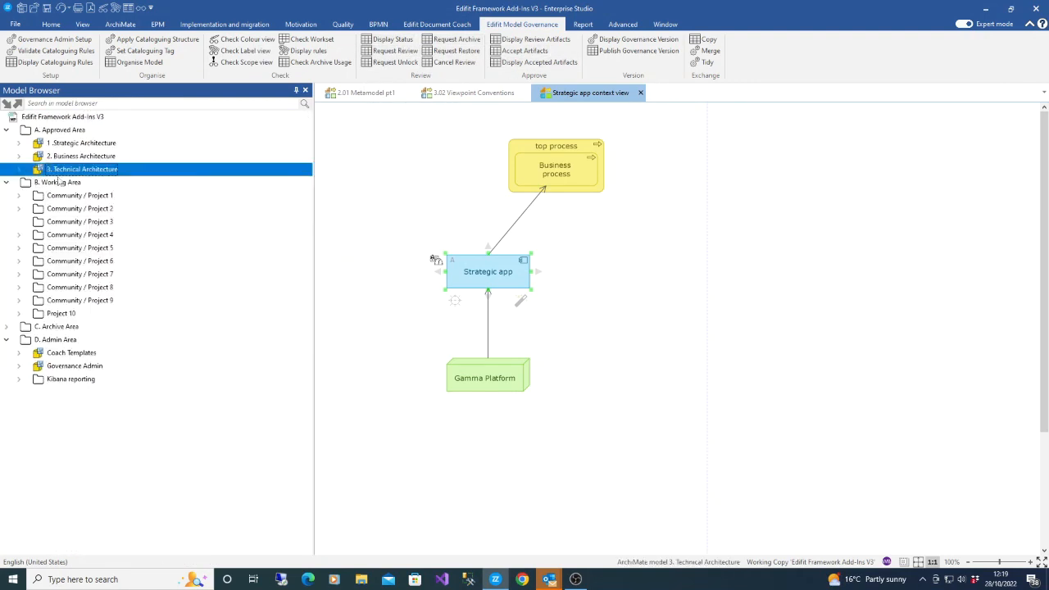